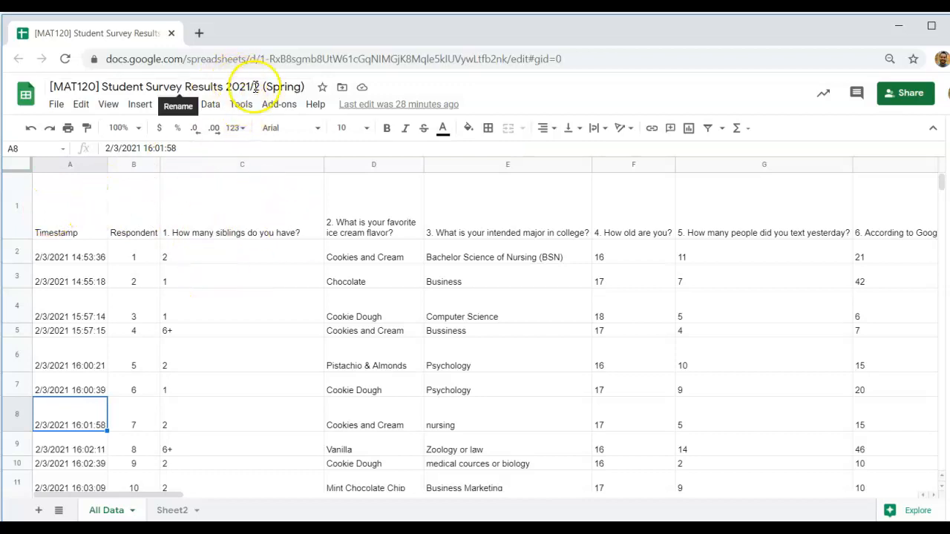
# Look through the response timestamps in column A, from the header down past row 25 and back up
pyautogui.click(60, 218)
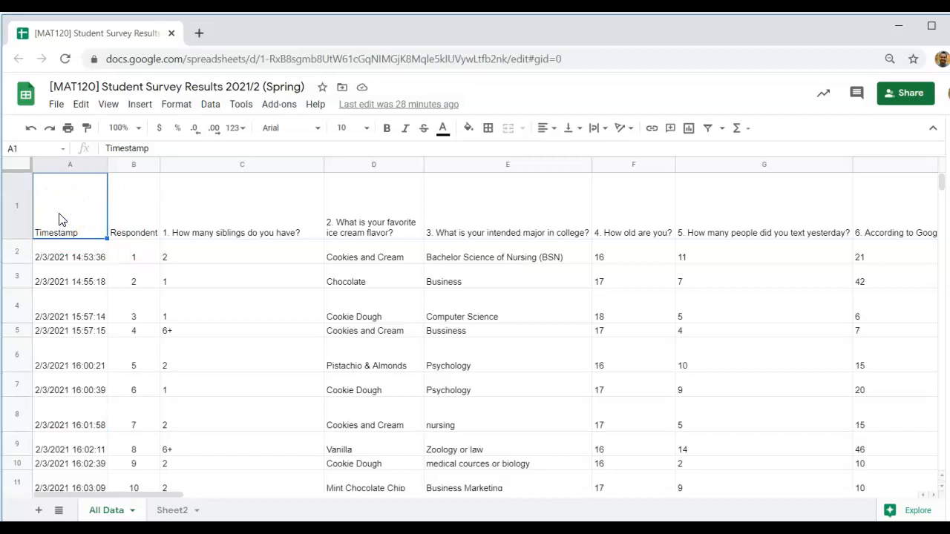
pyautogui.press('Down')
pyautogui.press('Down')
pyautogui.press('Down')
pyautogui.press('Down')
pyautogui.press('Down')
pyautogui.press('Down')
pyautogui.press('Down')
pyautogui.press('Down')
pyautogui.press('Down')
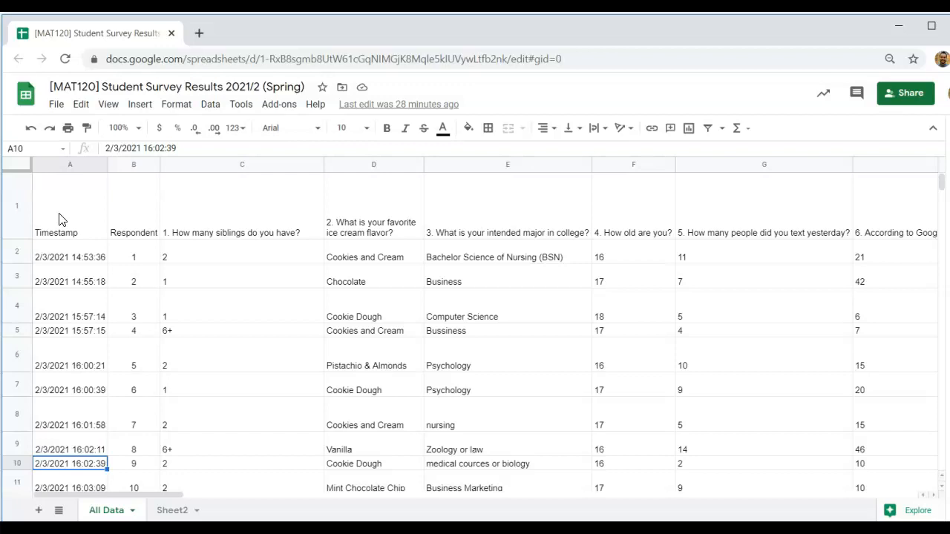
pyautogui.press('Down')
pyautogui.press('Down')
pyautogui.press('Down')
pyautogui.press('Down')
pyautogui.press('Down')
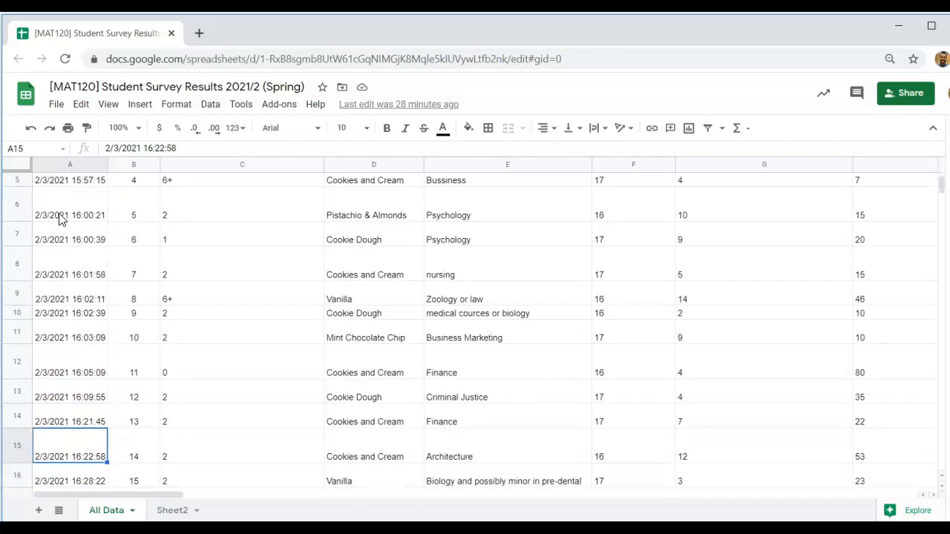
pyautogui.press('Down')
pyautogui.press('Down')
pyautogui.press('Down')
pyautogui.press('Down')
pyautogui.press('Down')
pyautogui.press('Down')
pyautogui.press('Down')
pyautogui.press('Down')
pyautogui.press('Down')
pyautogui.press('Down')
pyautogui.press('Down')
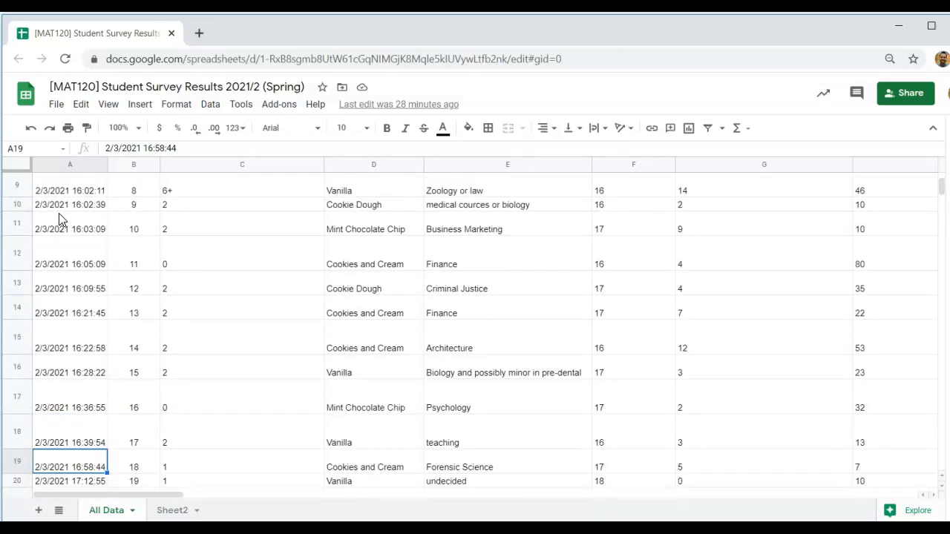
pyautogui.press('Up')
pyautogui.press('Up')
pyautogui.press('Up')
pyautogui.press('Up')
pyautogui.press('Up')
pyautogui.press('Up')
pyautogui.press('Up')
pyautogui.press('Up')
pyautogui.press('Up')
pyautogui.press('Up')
pyautogui.press('Up')
pyautogui.press('Up')
pyautogui.press('Up')
pyautogui.press('Up')
pyautogui.press('Up')
pyautogui.press('Up')
pyautogui.press('Up')
pyautogui.press('Up')
pyautogui.press('Up')
pyautogui.press('Up')
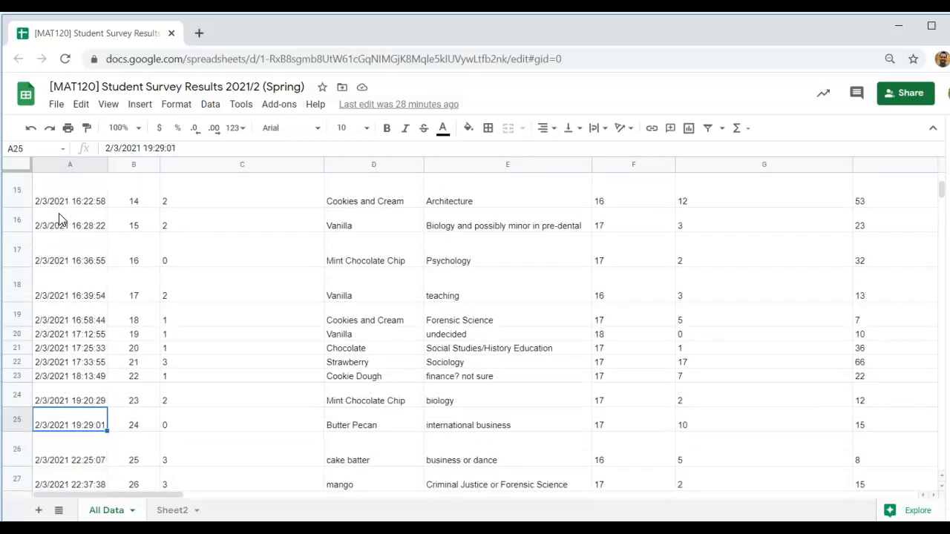
# Examine the Respondent header and first respondent number in column B, and the siblings question and first answer in column C
pyautogui.press('Right')
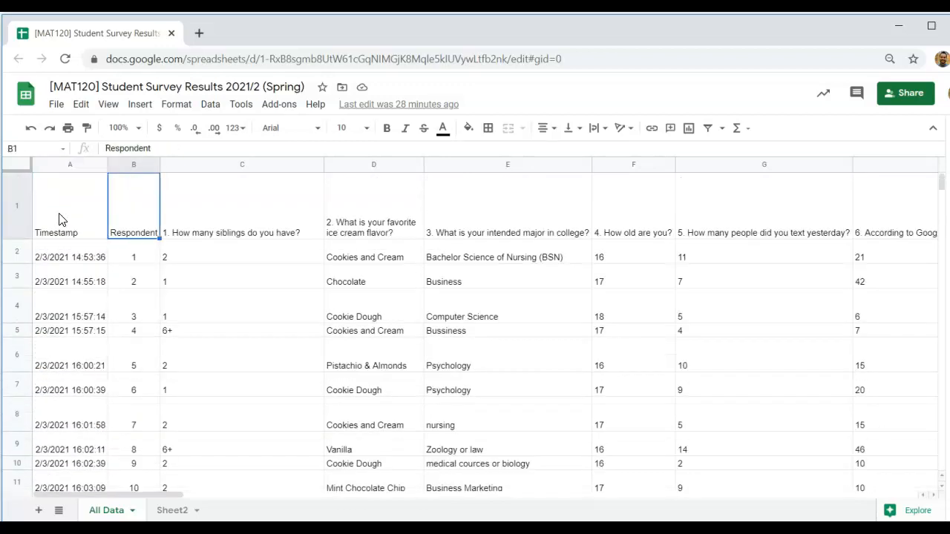
pyautogui.press('Down')
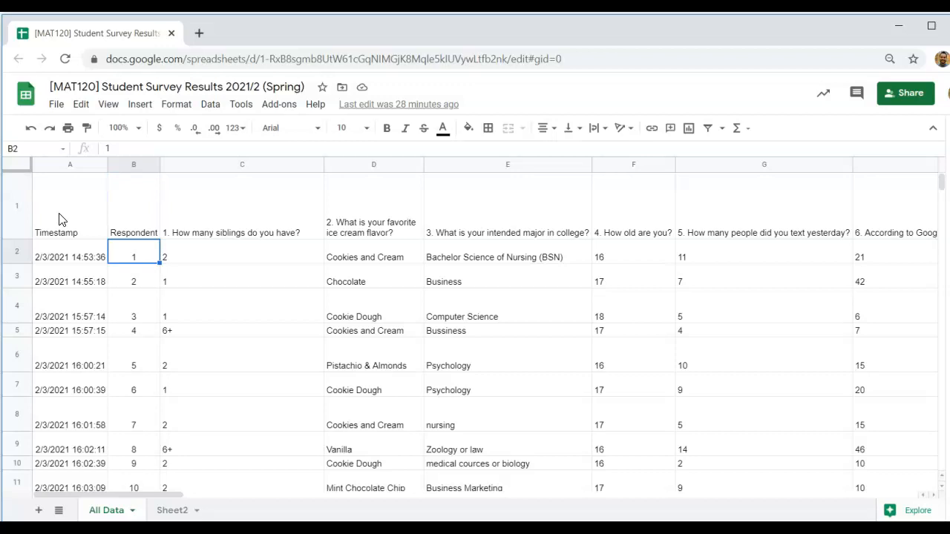
pyautogui.press('Down')
pyautogui.press('Up')
pyautogui.press('Right')
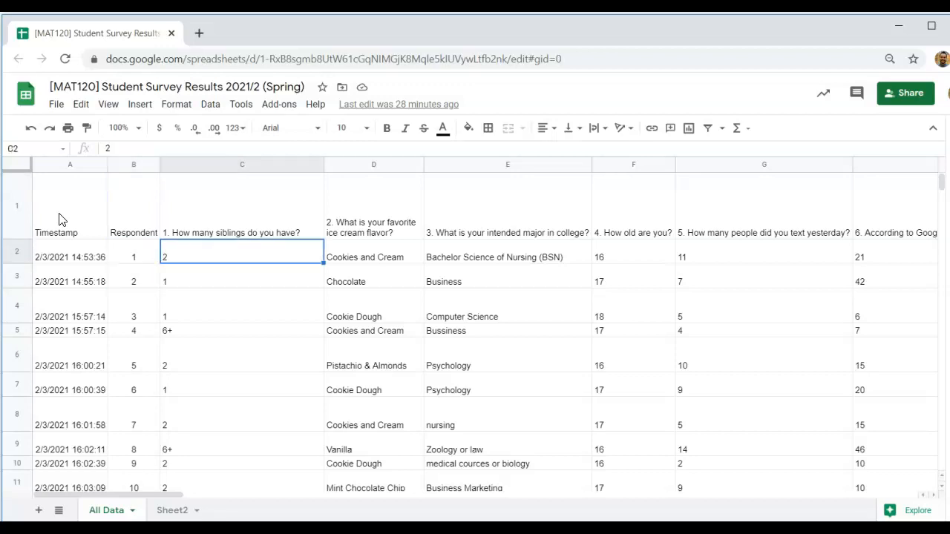
pyautogui.press('Up')
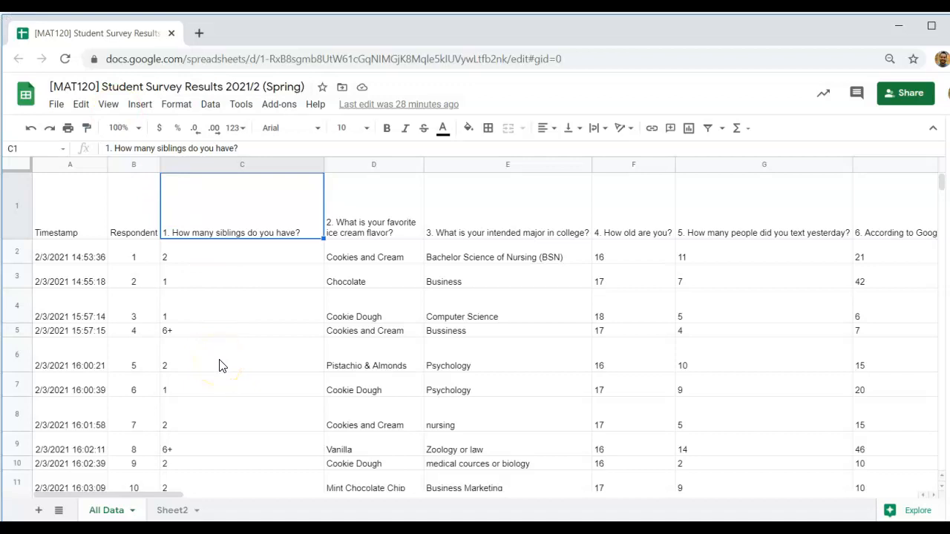
# Review the survey questions from ice cream flavor onward, following the first respondent's row out to question 20 in column V
pyautogui.press('Right')
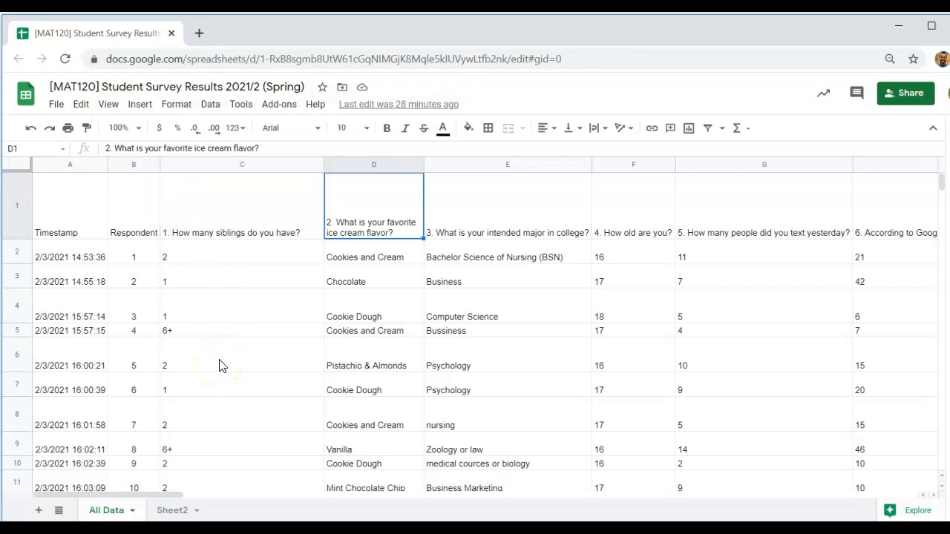
pyautogui.press('Right')
pyautogui.press('Right')
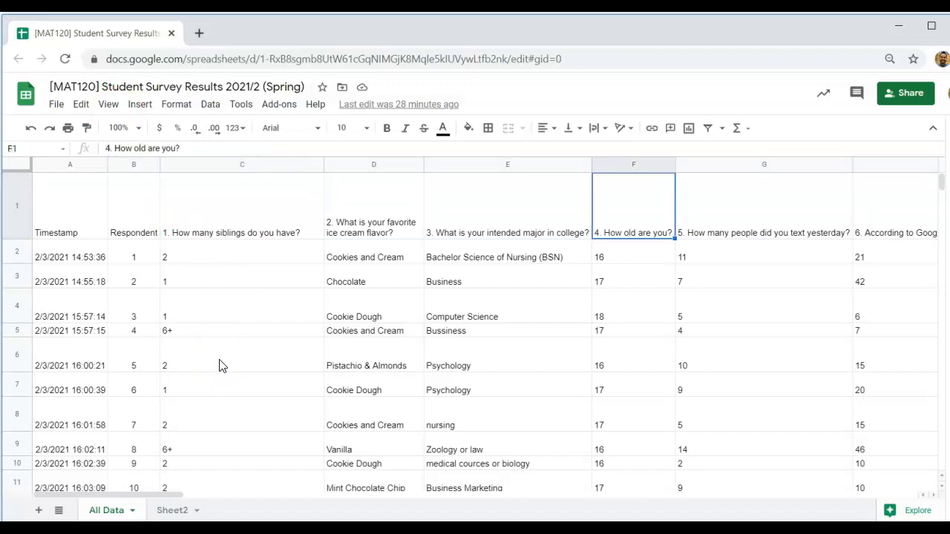
pyautogui.press('Right')
pyautogui.press('Down')
pyautogui.press('Right')
pyautogui.press('Right')
pyautogui.press('Right')
pyautogui.press('Right')
pyautogui.press('Right')
pyautogui.press('Right')
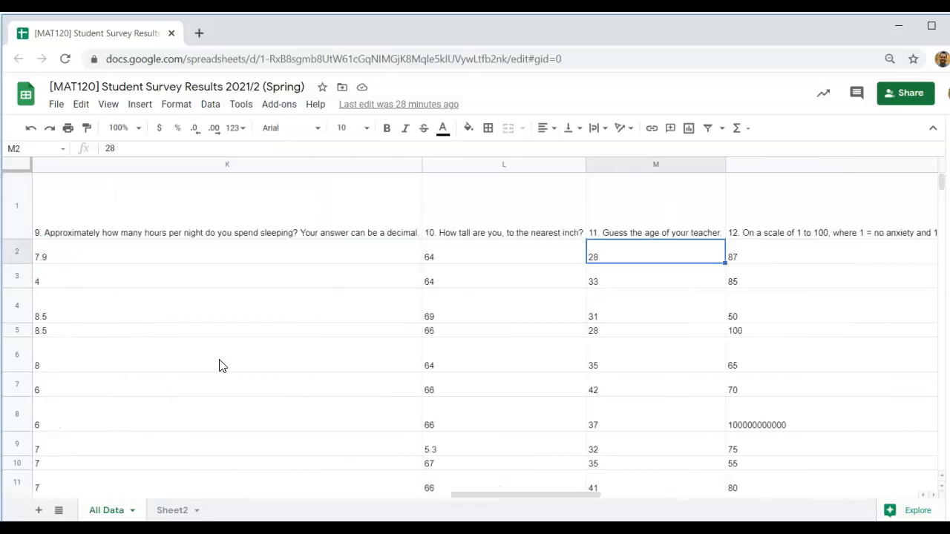
pyautogui.press('Right')
pyautogui.press('Right')
pyautogui.press('Right')
pyautogui.press('Right')
pyautogui.press('Right')
pyautogui.press('Right')
pyautogui.press('Right')
pyautogui.press('Right')
pyautogui.press('Right')
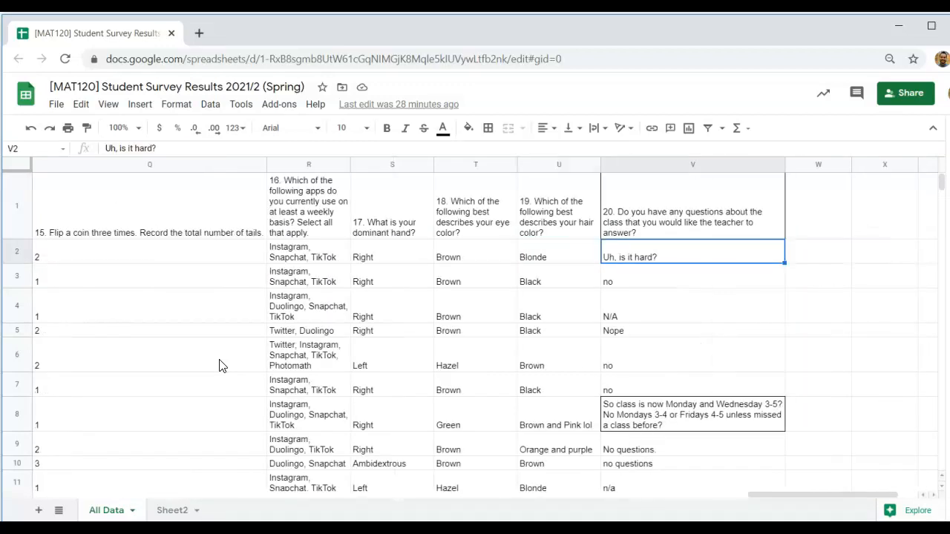
# Go back along the first respondent's answers from column V to the timestamp in A2
pyautogui.press('Left')
pyautogui.press('Left')
pyautogui.press('Left')
pyautogui.press('Left')
pyautogui.press('Left')
pyautogui.press('Left')
pyautogui.press('Left')
pyautogui.press('Left')
pyautogui.press('Left')
pyautogui.press('Left')
pyautogui.press('Left')
pyautogui.press('Left')
pyautogui.press('Left')
pyautogui.press('Left')
pyautogui.press('Left')
pyautogui.press('Left')
pyautogui.press('Left')
pyautogui.press('Left')
pyautogui.press('Left')
pyautogui.press('Left')
pyautogui.press('Left')
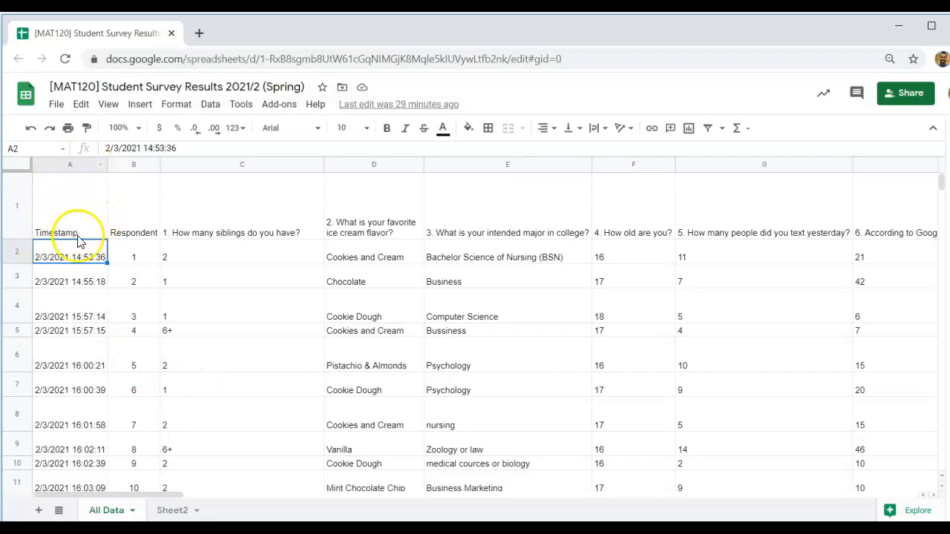
# Highlight rows 1 to 4 one at a time to view the header and individual survey records
pyautogui.click(17, 202)
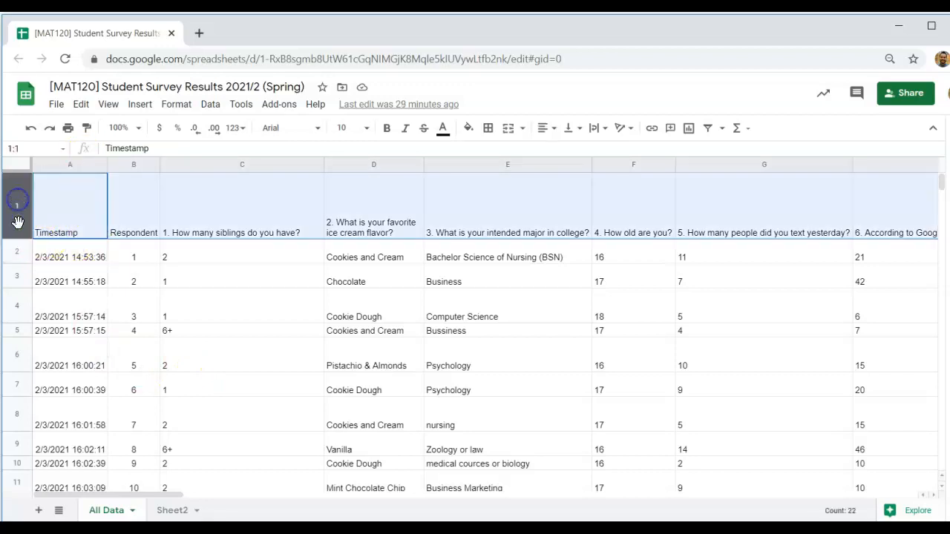
pyautogui.click(17, 256)
pyautogui.click(17, 282)
pyautogui.click(17, 305)
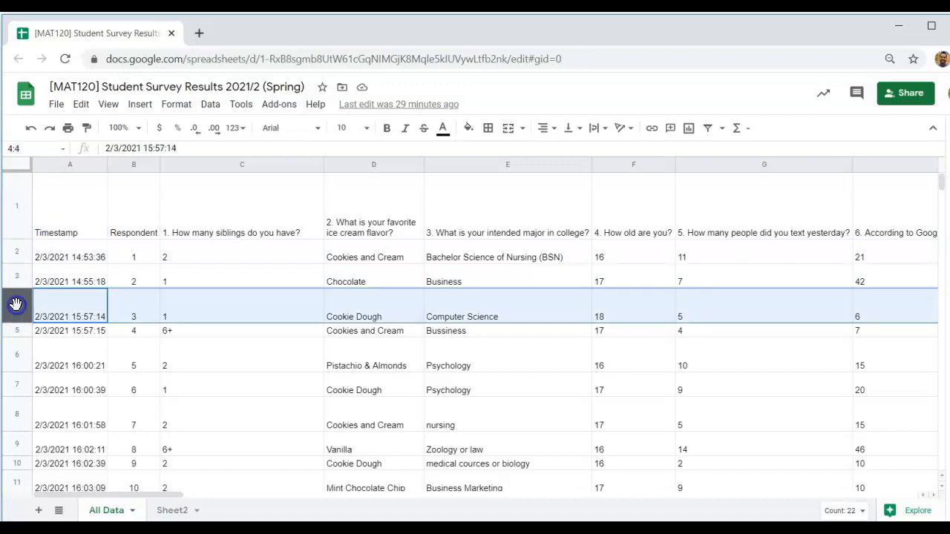
# Highlight columns A, B and C one at a time to view each field
pyautogui.click(71, 164)
pyautogui.click(134, 162)
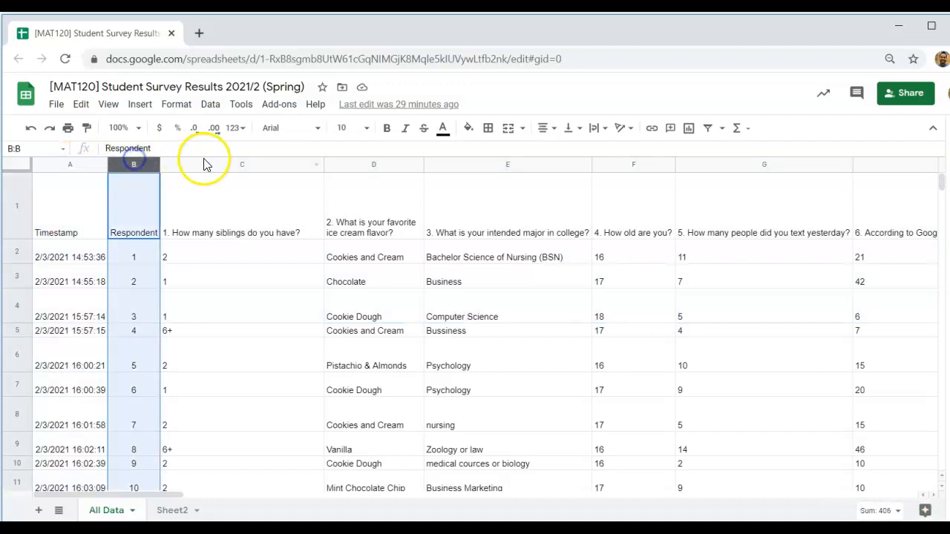
pyautogui.click(206, 162)
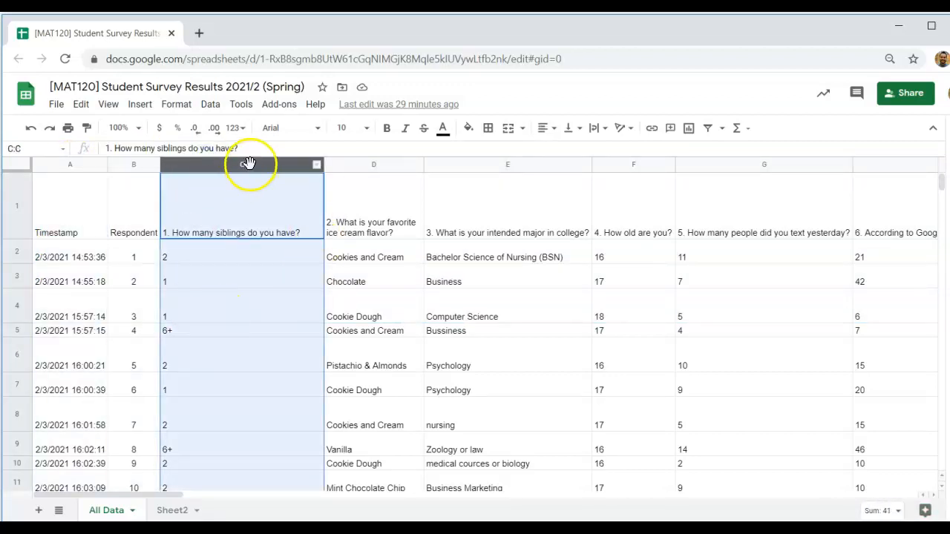
# Highlight row 7 and browse cell by cell from its siblings answer in C7 across and down to I14
pyautogui.click(17, 384)
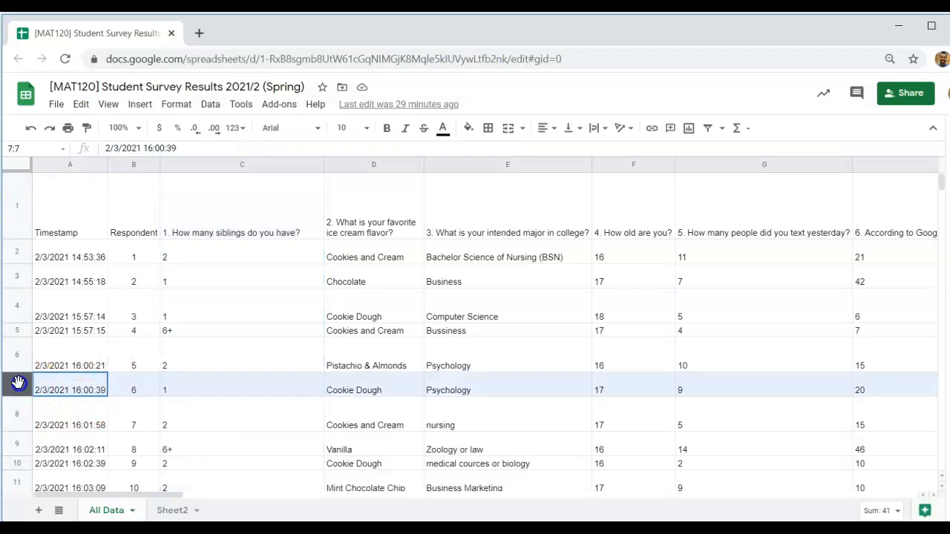
pyautogui.click(254, 391)
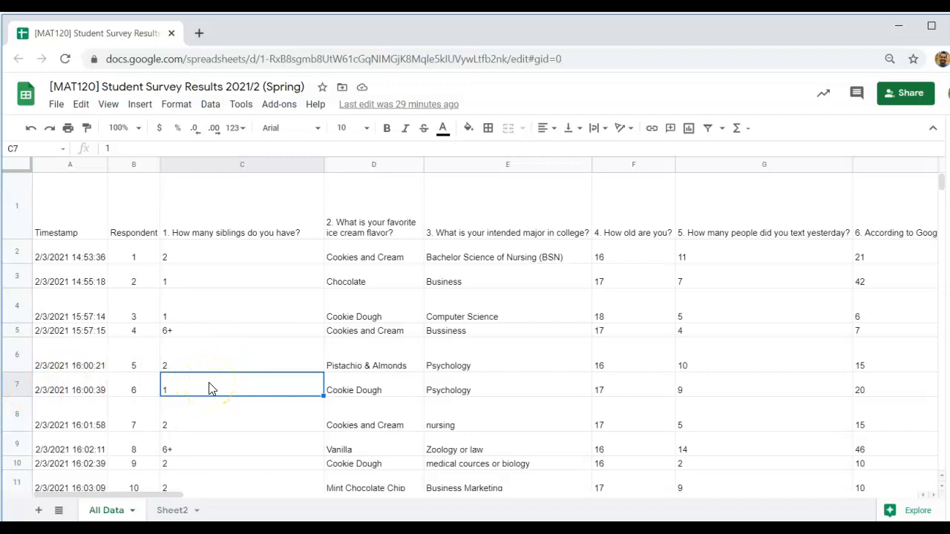
pyautogui.press('Right')
pyautogui.press('Down')
pyautogui.press('Right')
pyautogui.press('Right')
pyautogui.press('Down')
pyautogui.press('Down')
pyautogui.press('Right')
pyautogui.press('Right')
pyautogui.press('Down')
pyautogui.press('Down')
pyautogui.press('Down')
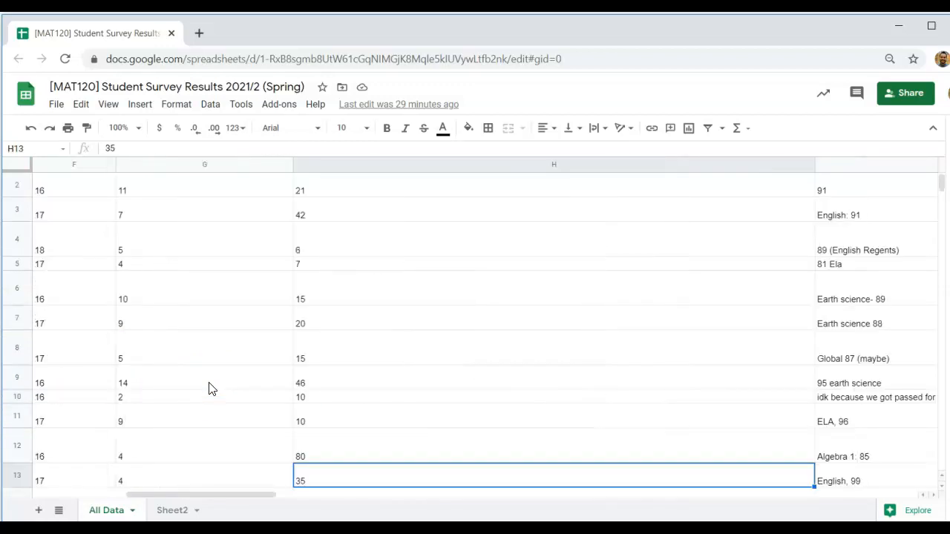
pyautogui.press('Right')
pyautogui.press('Down')
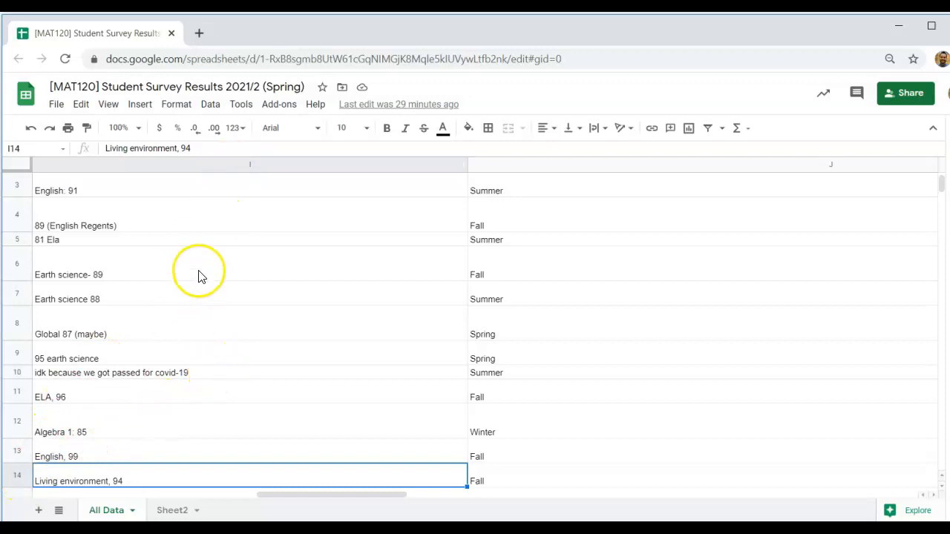
# Browse back through the answers from I14 to the siblings question heading in C1
pyautogui.press('Left')
pyautogui.press('Left')
pyautogui.press('Left')
pyautogui.press('Left')
pyautogui.press('Left')
pyautogui.press('Left')
pyautogui.press('Left')
pyautogui.press('Left')
pyautogui.press('Up')
pyautogui.press('Up')
pyautogui.press('Up')
pyautogui.press('Up')
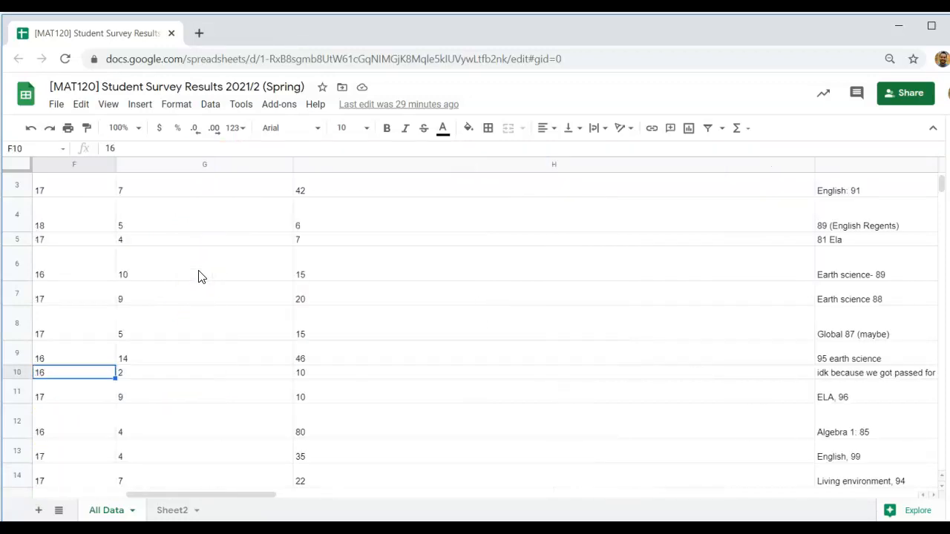
pyautogui.press('Right')
pyautogui.press('Right')
pyautogui.press('Up')
pyautogui.press('Up')
pyautogui.press('Up')
pyautogui.press('Up')
pyautogui.press('Up')
pyautogui.press('Up')
pyautogui.press('Up')
pyautogui.press('Up')
pyautogui.press('Up')
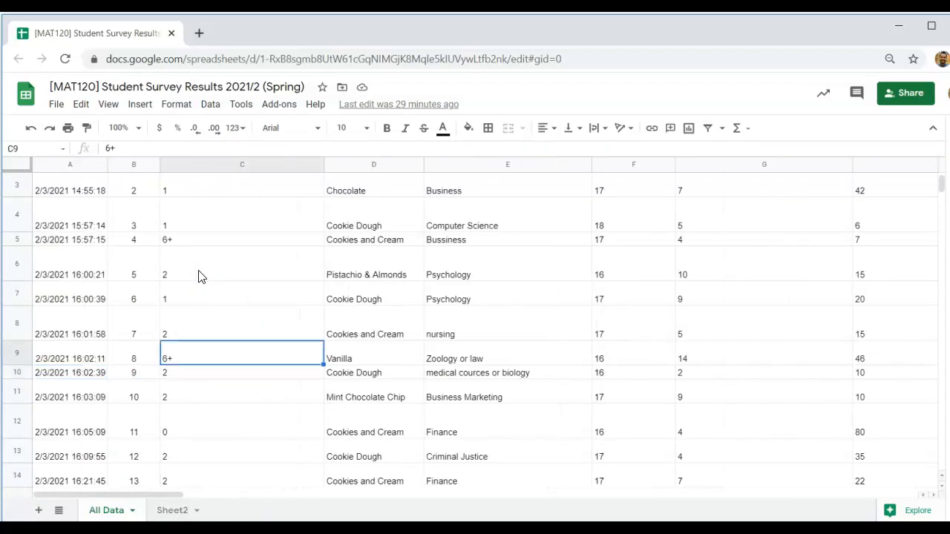
pyautogui.press('Left')
pyautogui.press('Left')
pyautogui.press('Right')
pyautogui.press('Right')
pyautogui.press('Right')
pyautogui.press('Right')
pyautogui.press('Right')
pyautogui.press('Right')
pyautogui.press('Right')
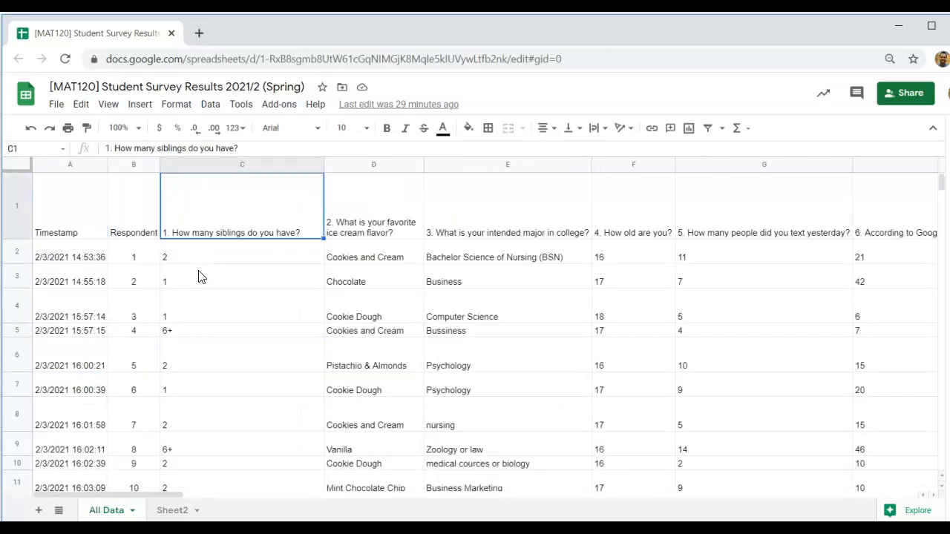
# View the question headings along row 1 beyond column C and return to the Timestamp header in A1
pyautogui.press('Right')
pyautogui.press('Left')
pyautogui.press('Left')
pyautogui.press('Left')
pyautogui.press('Left')
pyautogui.press('Left')
pyautogui.press('Left')
pyautogui.press('Left')
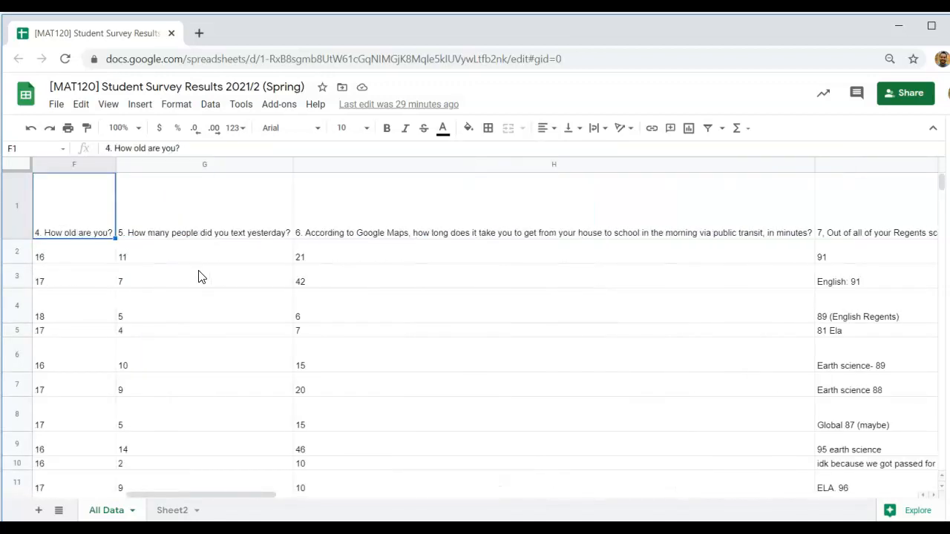
pyautogui.press('Left')
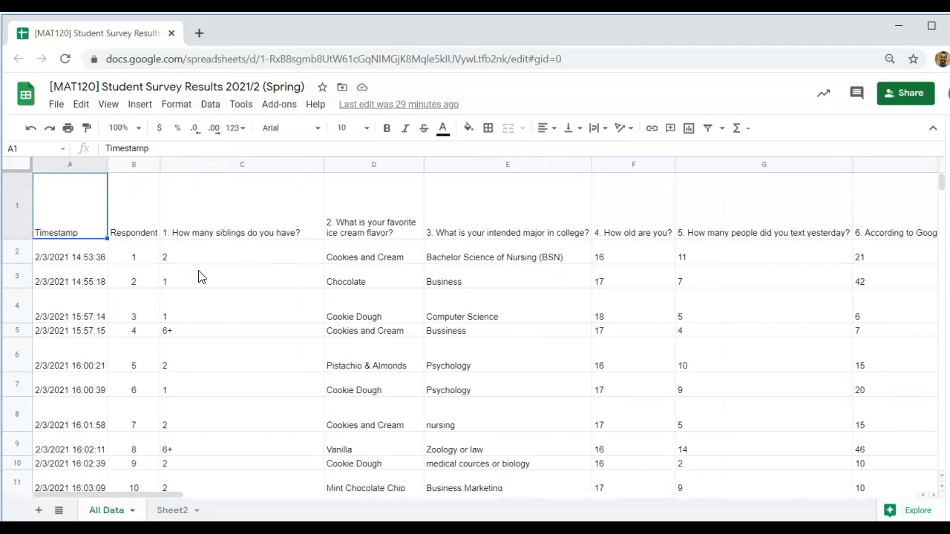
# Browse down the siblings answers in column C from the first row to C12
pyautogui.press('Right')
pyautogui.press('Right')
pyautogui.press('Down')
pyautogui.press('Down')
pyautogui.press('Down')
pyautogui.press('Down')
pyautogui.press('Down')
pyautogui.press('Down')
pyautogui.press('Down')
pyautogui.press('Down')
pyautogui.press('Down')
pyautogui.press('Down')
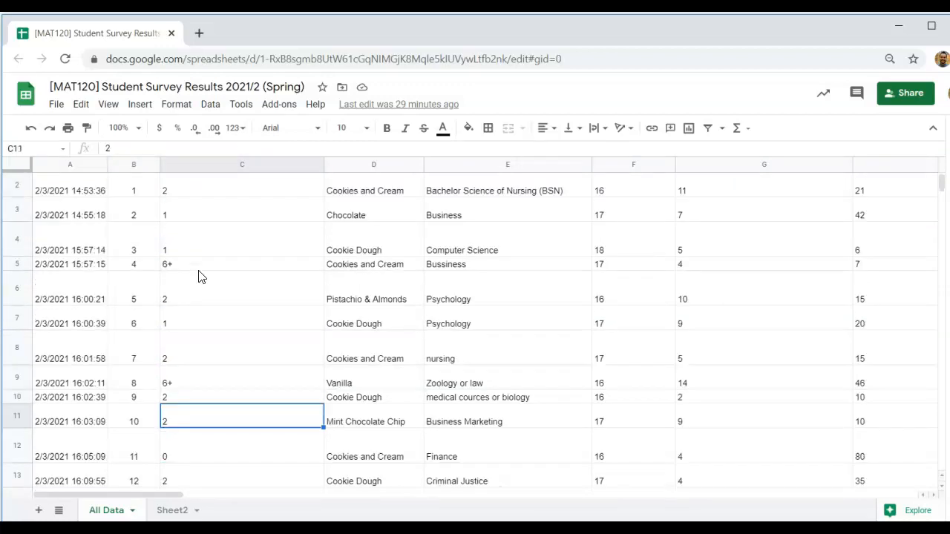
pyautogui.press('Down')
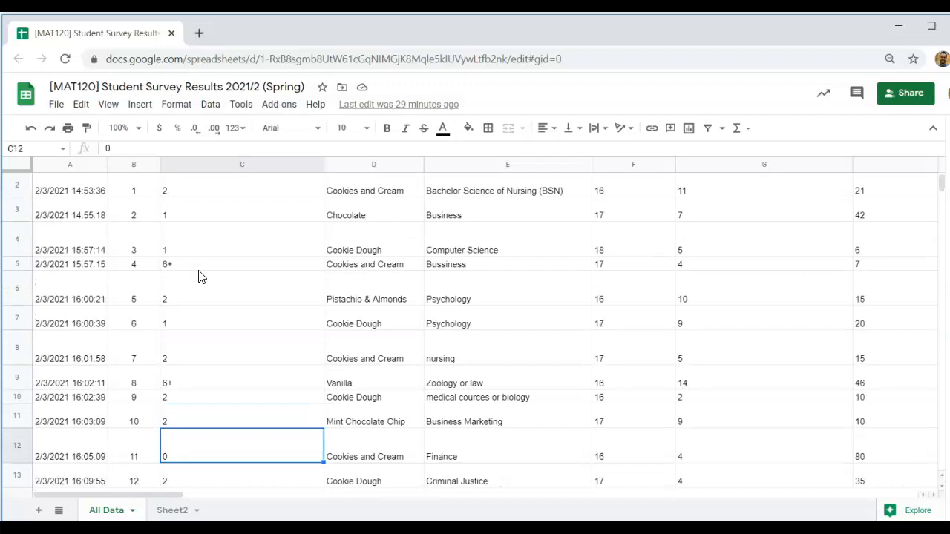
# Freeze the first row so the question headings stay in place
pyautogui.scroll(1, 199, 276)
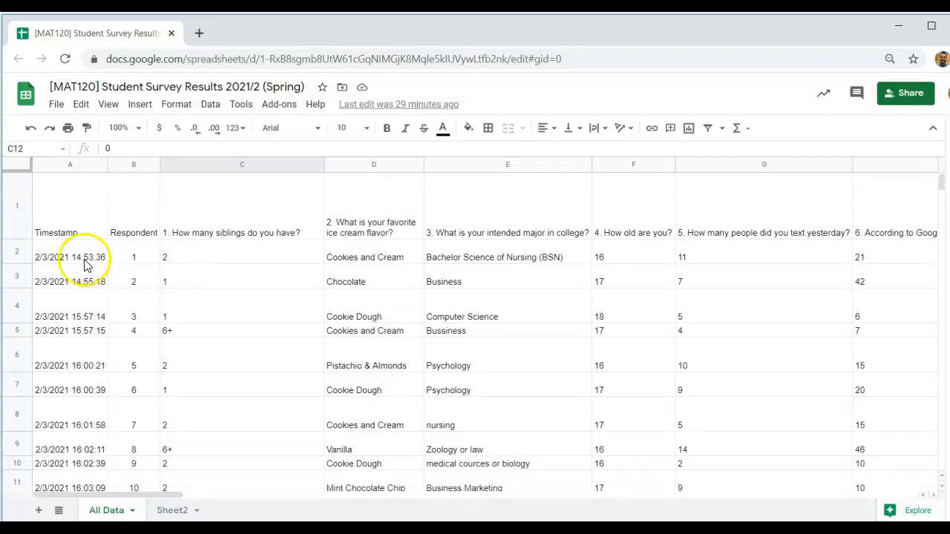
pyautogui.click(17, 210)
pyautogui.click(253, 321)
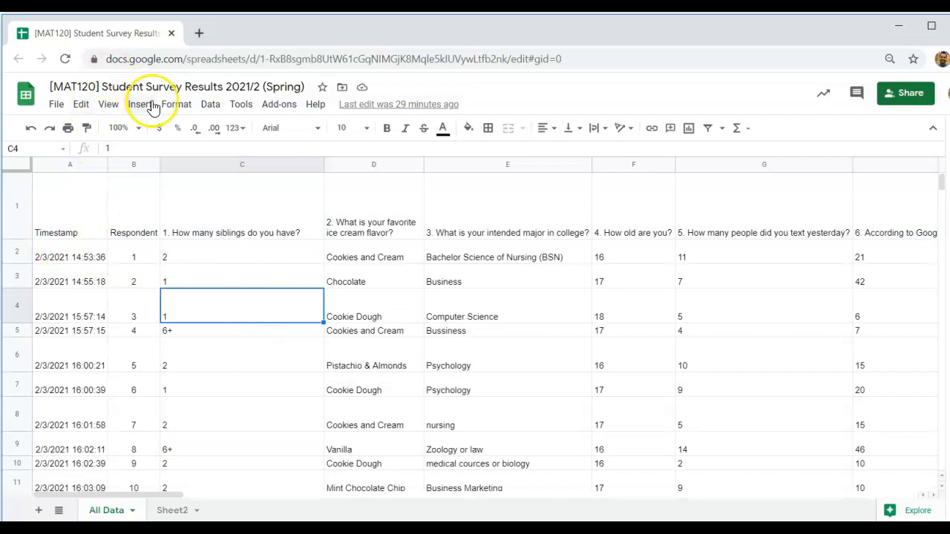
pyautogui.click(108, 105)
pyautogui.moveTo(123, 142)
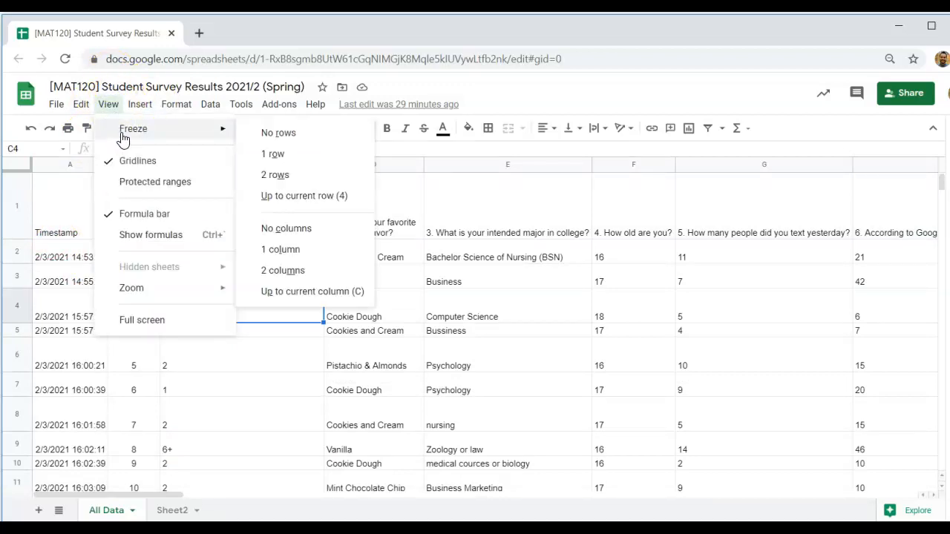
pyautogui.click(272, 153)
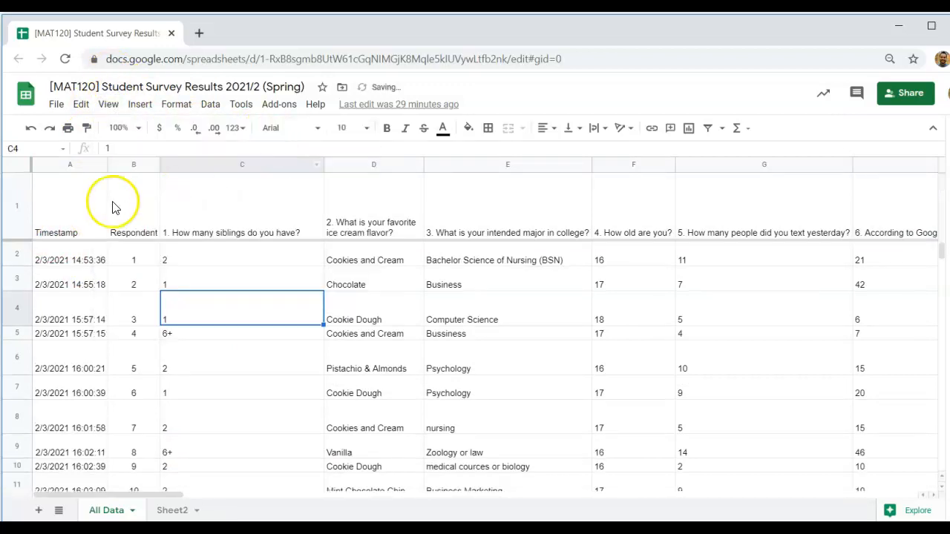
# Browse down the Timestamp column from A1 to A21 with the heading row frozen
pyautogui.click(84, 234)
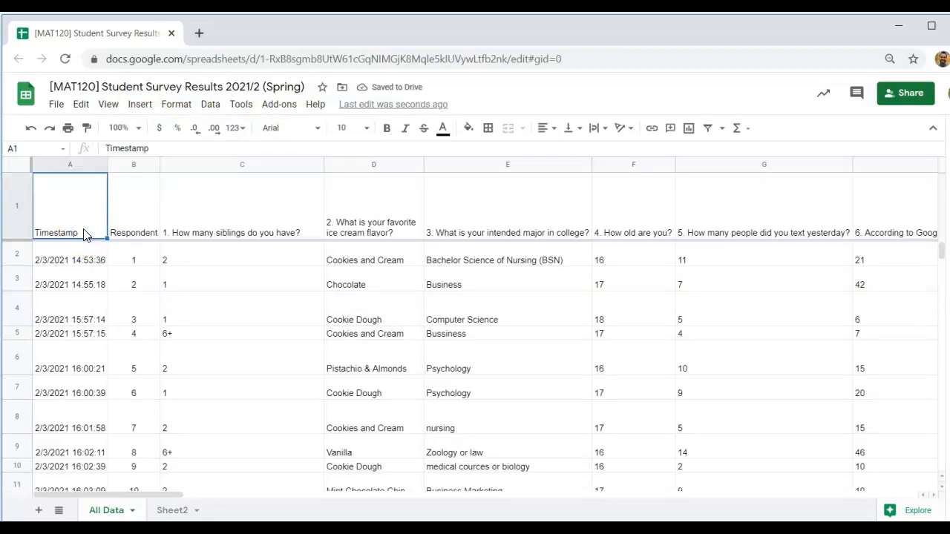
pyautogui.press('Down')
pyautogui.press('Down')
pyautogui.press('Down')
pyautogui.press('Down')
pyautogui.press('Down')
pyautogui.press('Down')
pyautogui.press('Down')
pyautogui.press('Down')
pyautogui.press('Down')
pyautogui.press('Down')
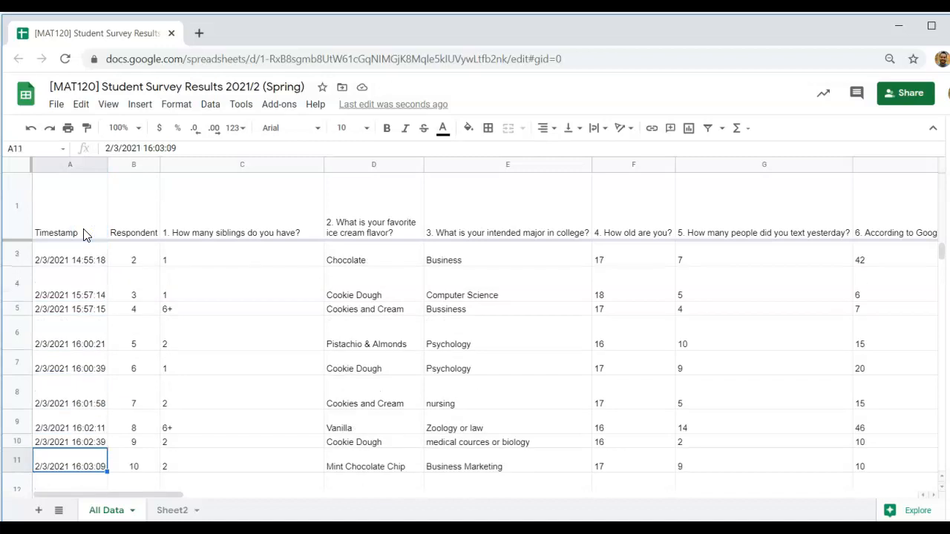
pyautogui.press('Down')
pyautogui.press('Down')
pyautogui.press('Down')
pyautogui.press('Down')
pyautogui.press('Down')
pyautogui.press('Down')
pyautogui.press('Down')
pyautogui.press('Down')
pyautogui.press('Down')
pyautogui.press('Down')
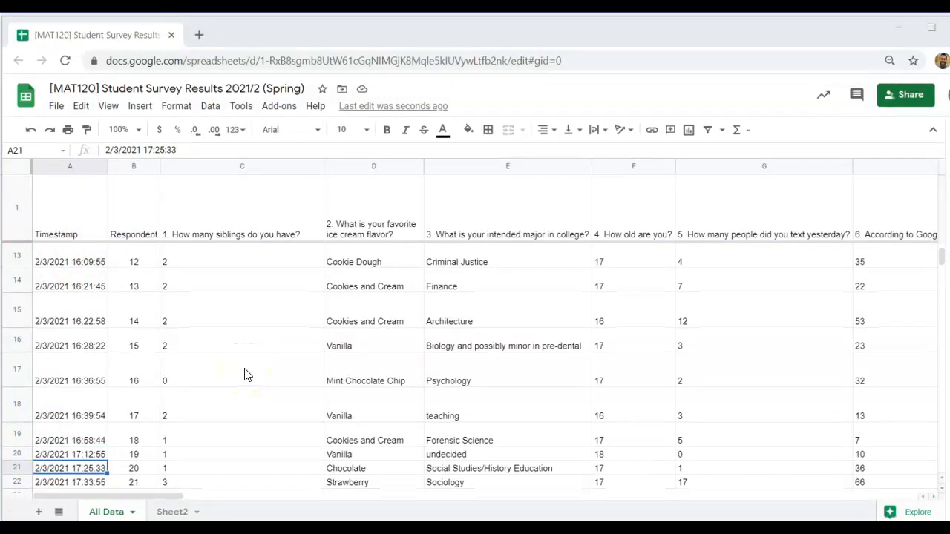
# Browse back up the siblings answers from C17 to the heading in C1
pyautogui.click(248, 375)
pyautogui.press('Up')
pyautogui.press('Up')
pyautogui.press('Up')
pyautogui.press('Up')
pyautogui.press('Up')
pyautogui.press('Up')
pyautogui.press('Up')
pyautogui.press('Up')
pyautogui.press('Up')
pyautogui.press('Up')
pyautogui.press('Up')
pyautogui.press('Up')
pyautogui.press('Up')
pyautogui.press('Up')
pyautogui.press('Up')
pyautogui.press('Up')
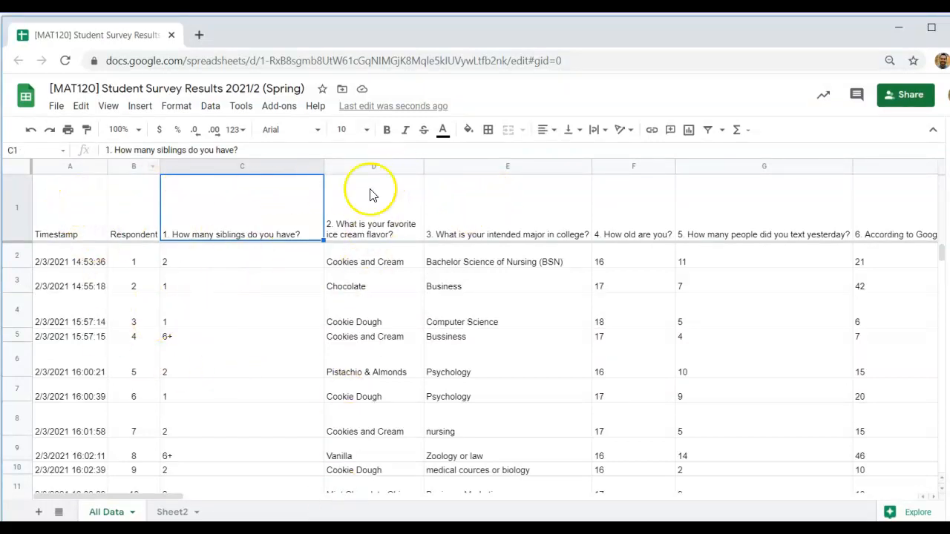
# Make the whole heading row 1 bold
pyautogui.click(17, 209)
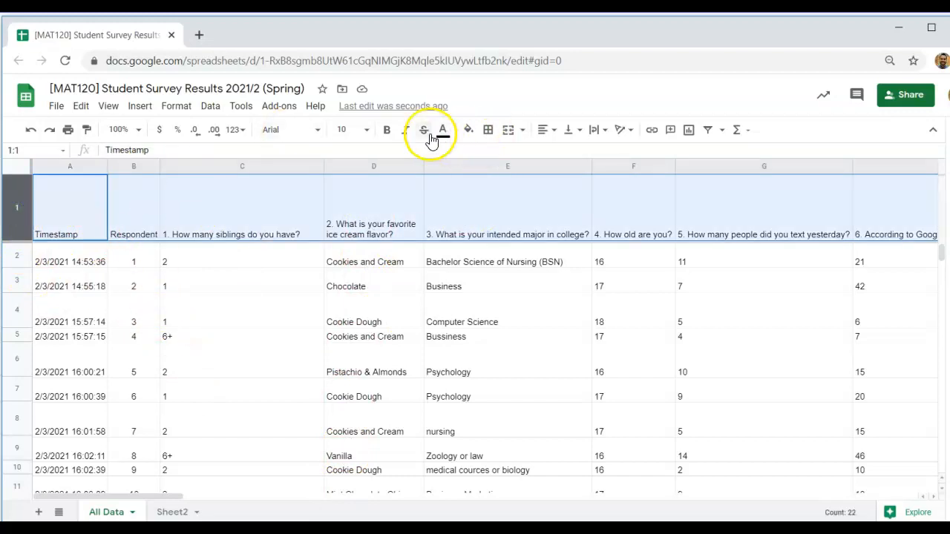
pyautogui.click(387, 137)
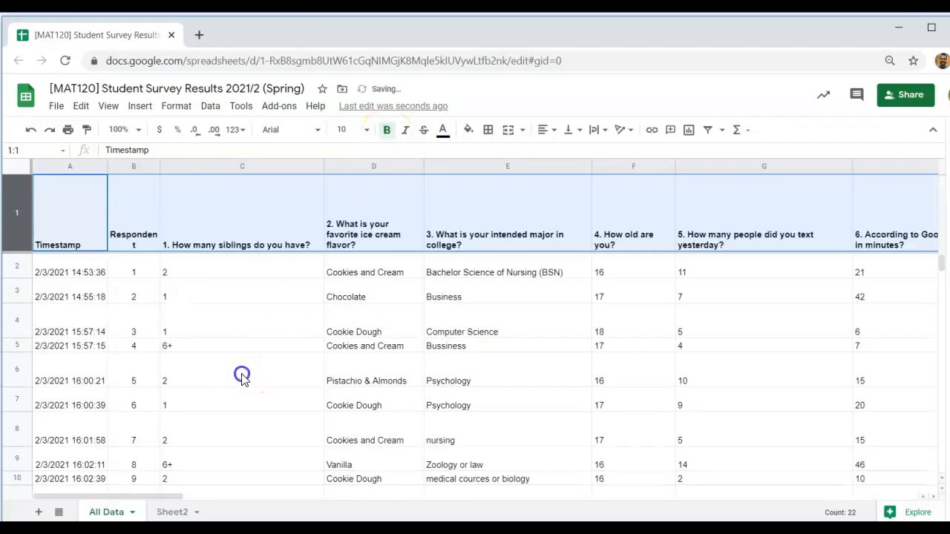
pyautogui.click(242, 373)
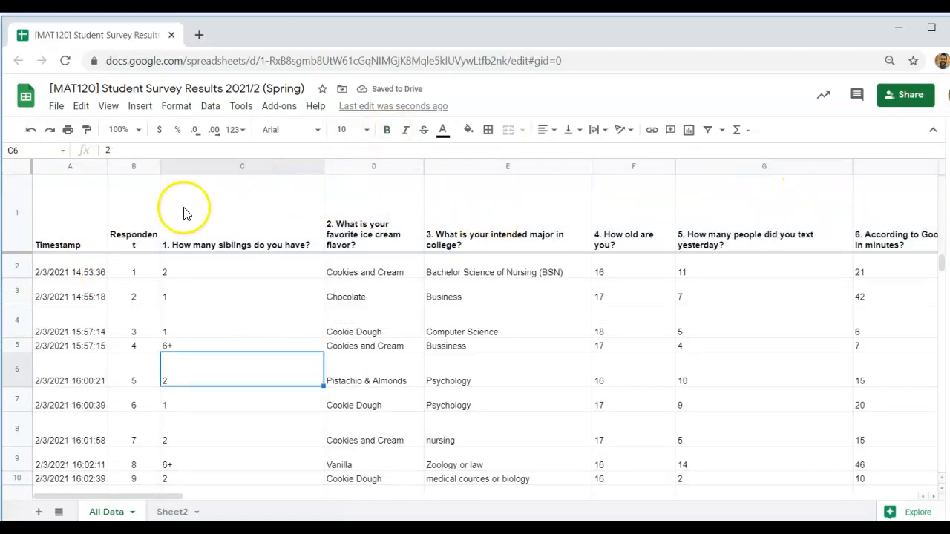
# Widen the Respondent column to several times its width and highlight the whole column
pyautogui.click(134, 240)
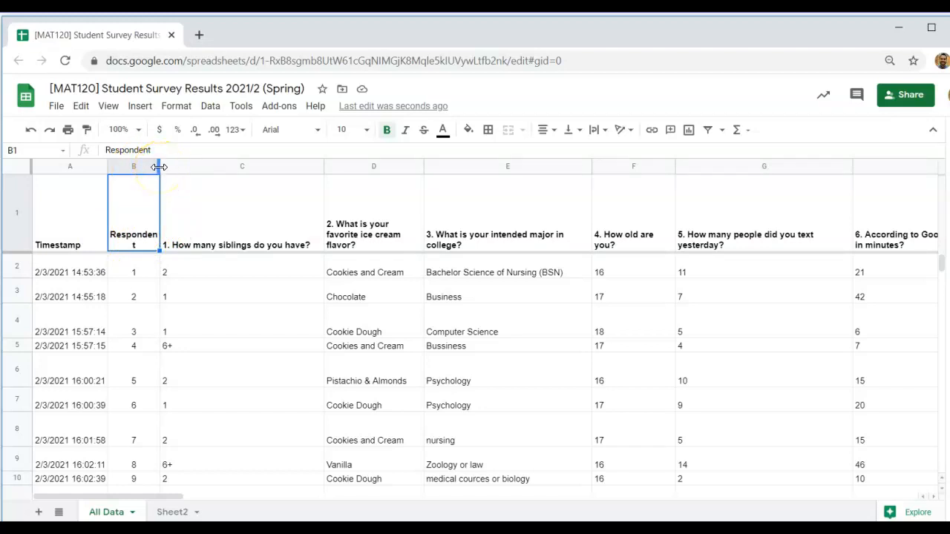
pyautogui.moveTo(159, 167); pyautogui.dragTo(435, 166)
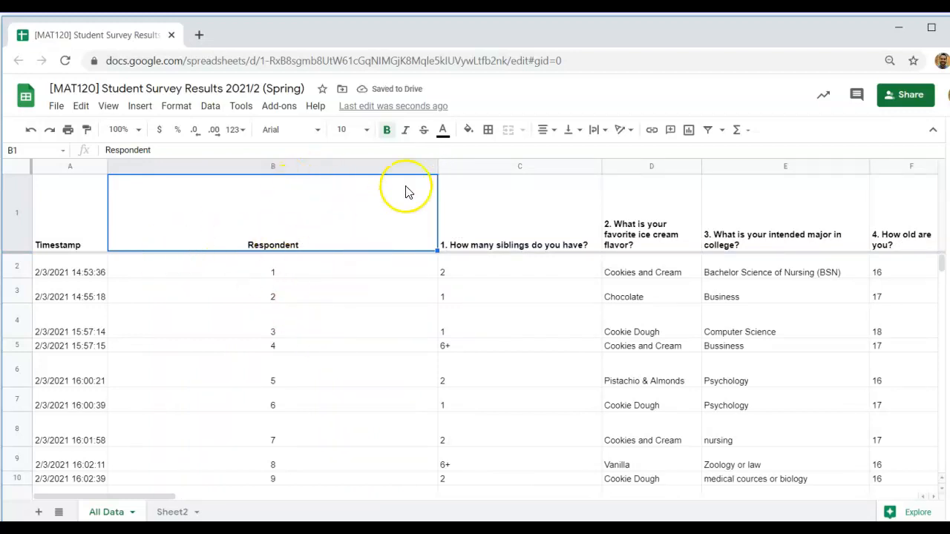
pyautogui.click(289, 164)
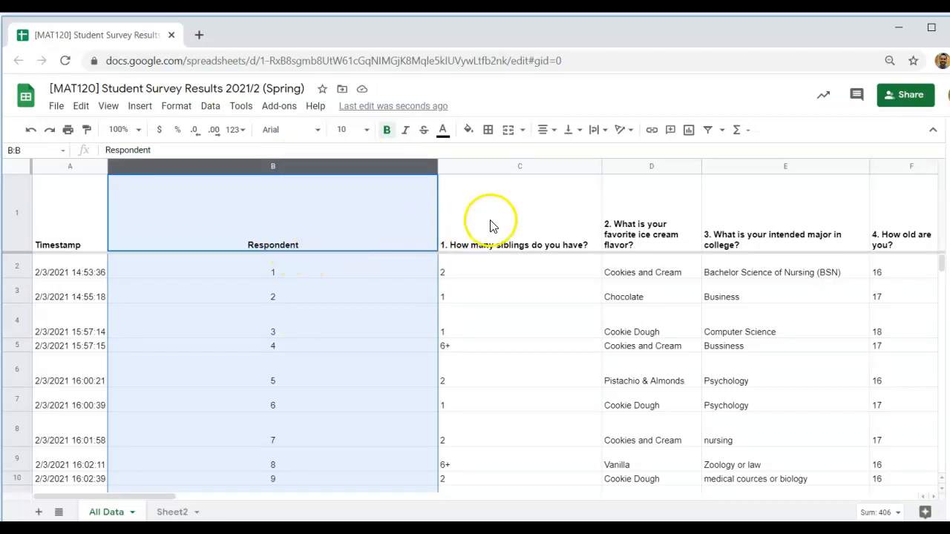
pyautogui.click(482, 198)
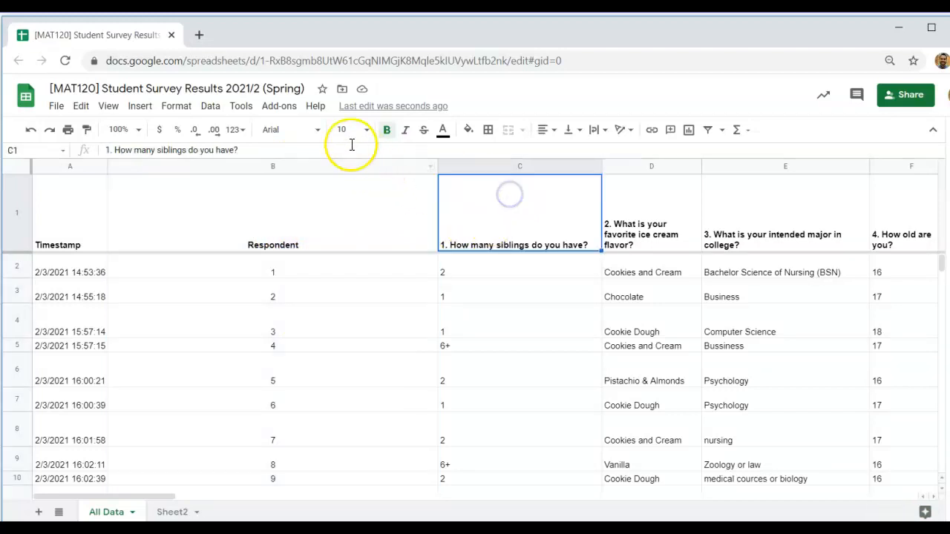
# Auto-fit the widths of the Respondent and siblings columns to their contents
pyautogui.doubleClick(437, 166)
pyautogui.click(140, 232)
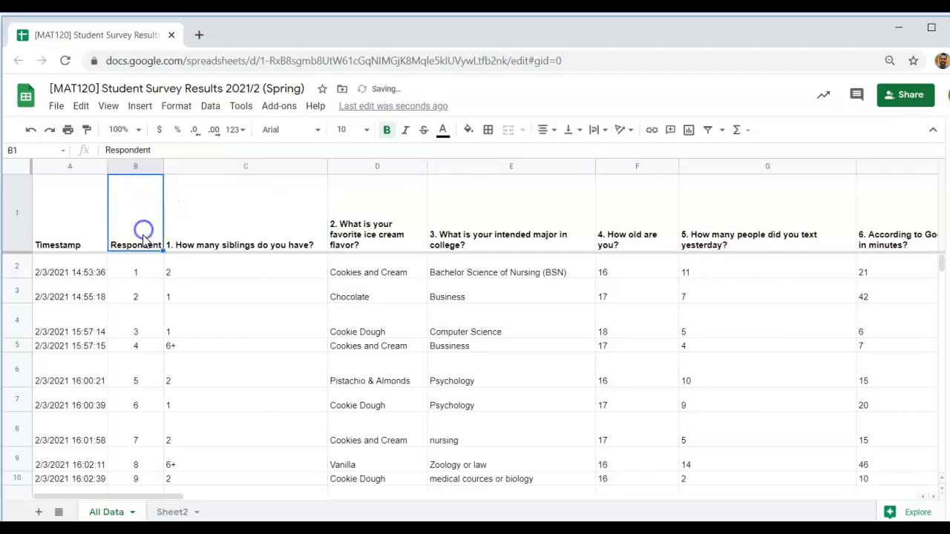
pyautogui.doubleClick(326, 165)
pyautogui.click(244, 319)
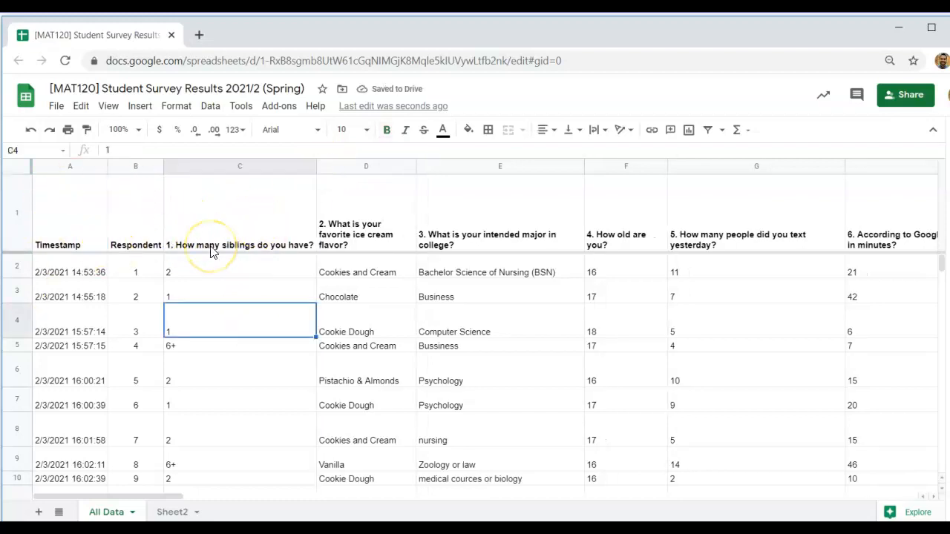
# View the question headings from C1 across to E1 and return to the siblings question in C1
pyautogui.click(204, 221)
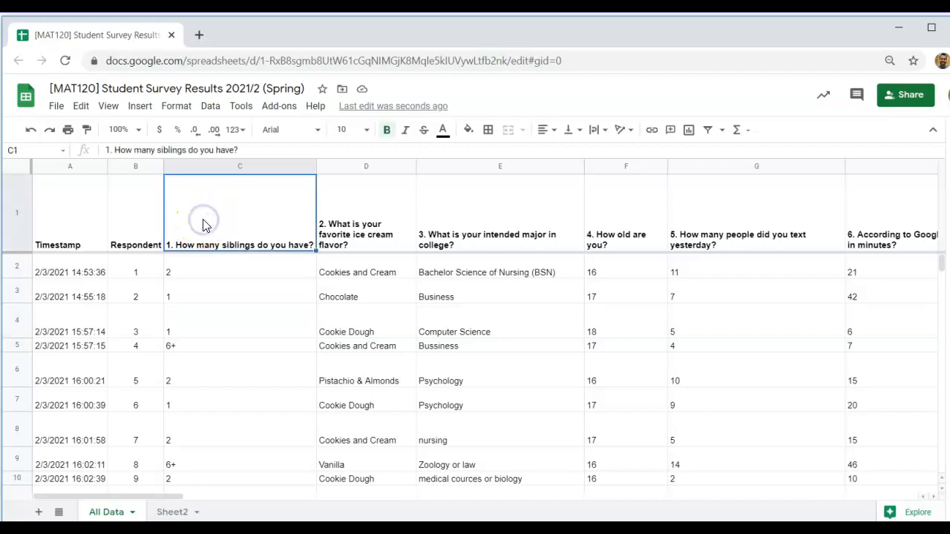
pyautogui.press('Right')
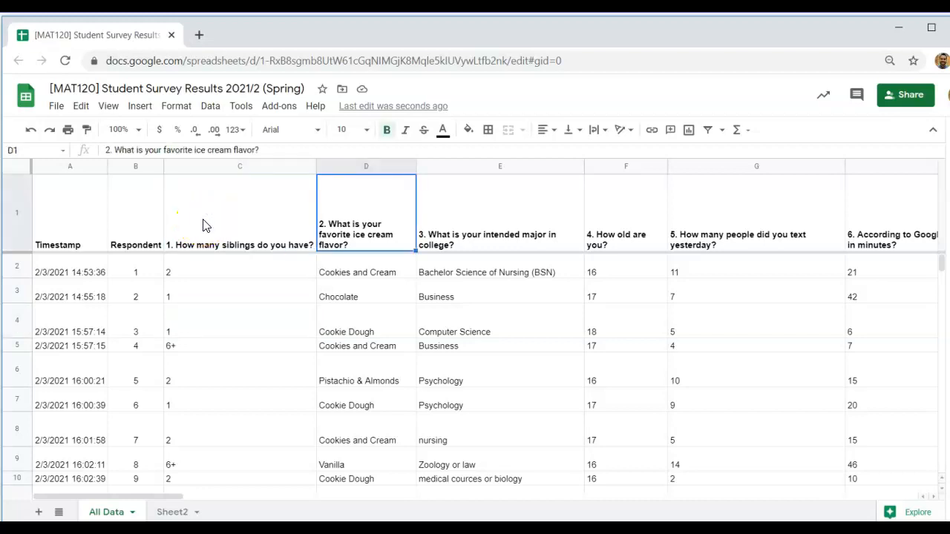
pyautogui.press('Right')
pyautogui.press('Left')
pyautogui.press('Left')
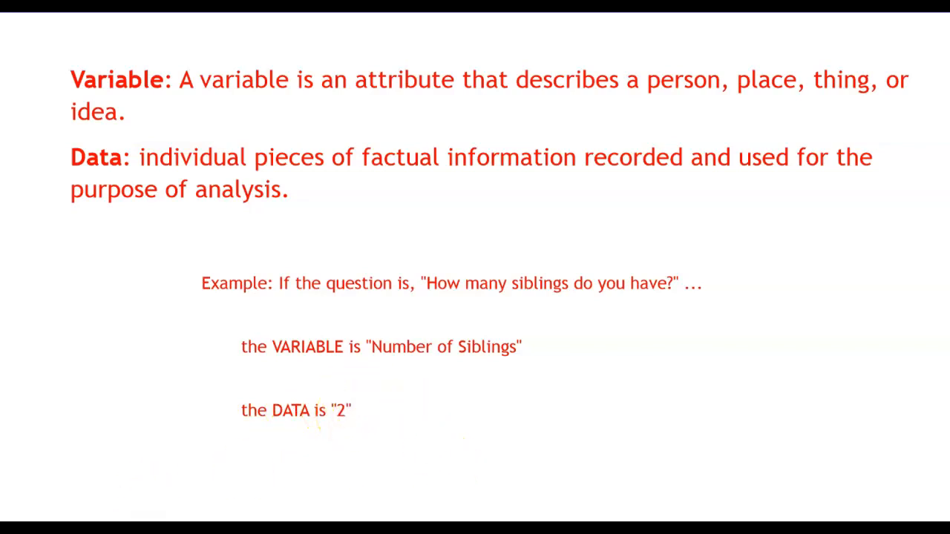
# Switch back to the survey spreadsheet and replace the siblings question in C1 with the variable name Number of Siblings
pyautogui.click(142, 530)
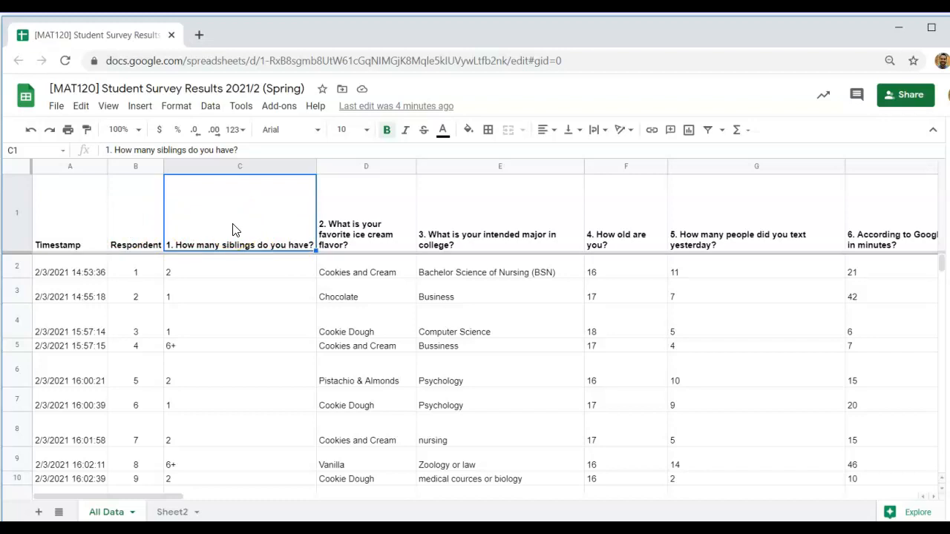
pyautogui.press('Left')
pyautogui.press('Right')
pyautogui.write('Number of Sib')
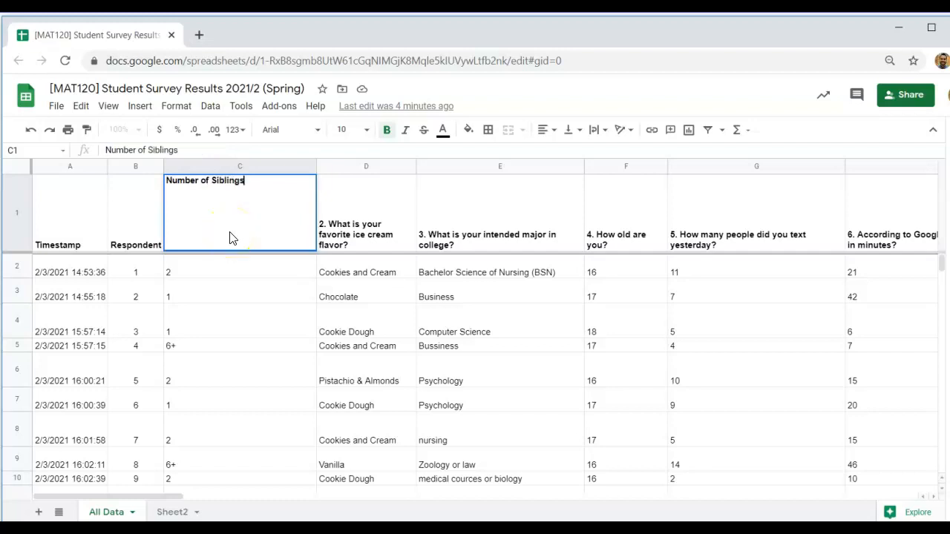
pyautogui.press('Return')
# Auto-fit column C to its Number of Siblings heading and select the ice cream question in D1
pyautogui.click(251, 217)
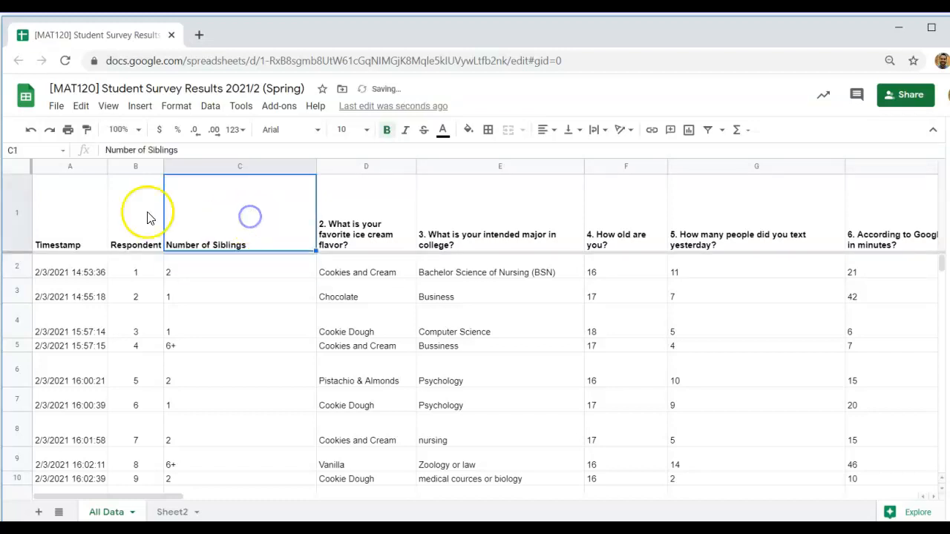
pyautogui.doubleClick(313, 159)
pyautogui.click(280, 219)
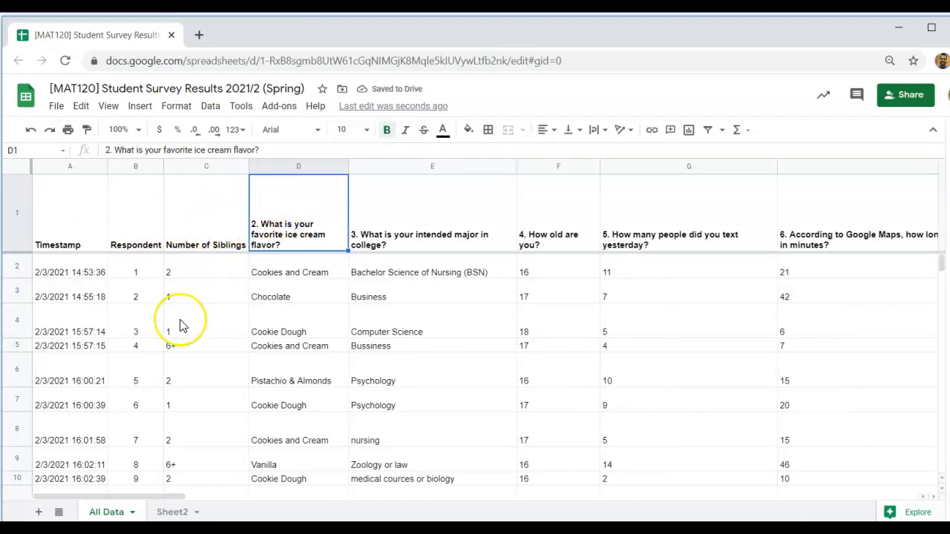
# Review the sibling answers in C2, C8 and C5, and center-align the whole Number of Siblings column
pyautogui.scroll(-5, 182, 325)
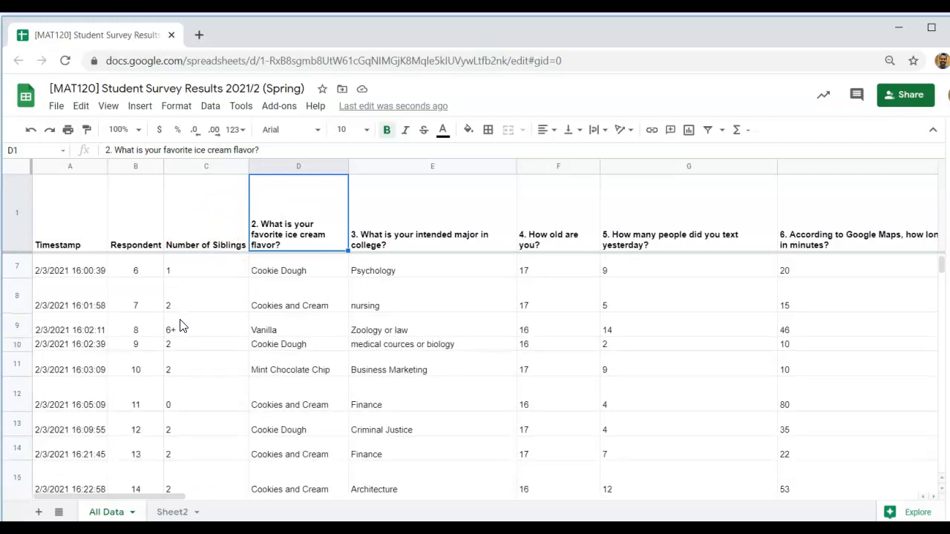
pyautogui.scroll(5, 182, 325)
pyautogui.click(187, 273)
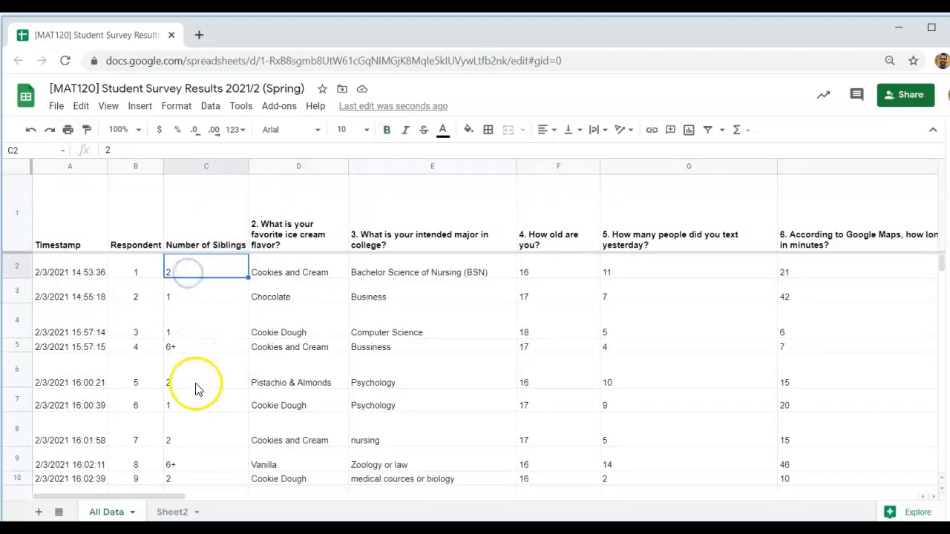
pyautogui.click(187, 424)
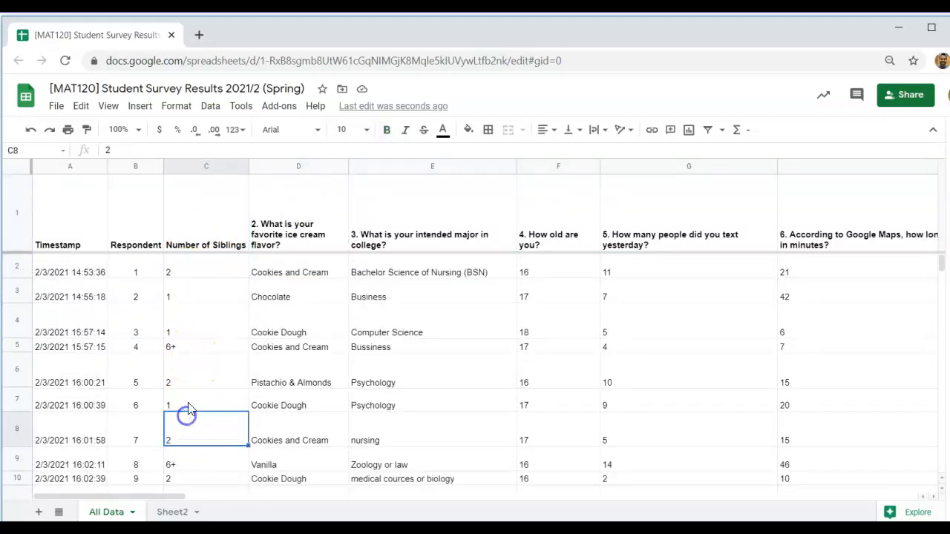
pyautogui.click(173, 346)
pyautogui.click(202, 165)
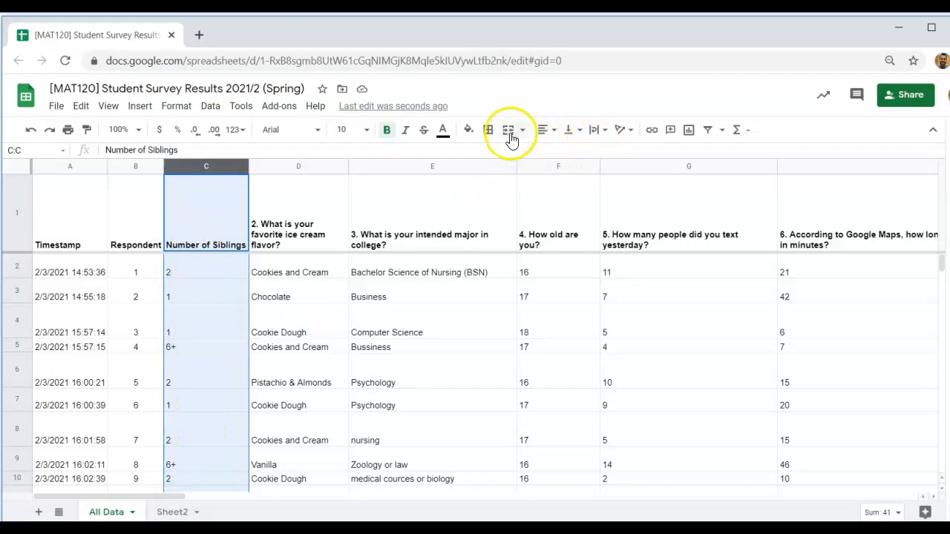
pyautogui.click(547, 132)
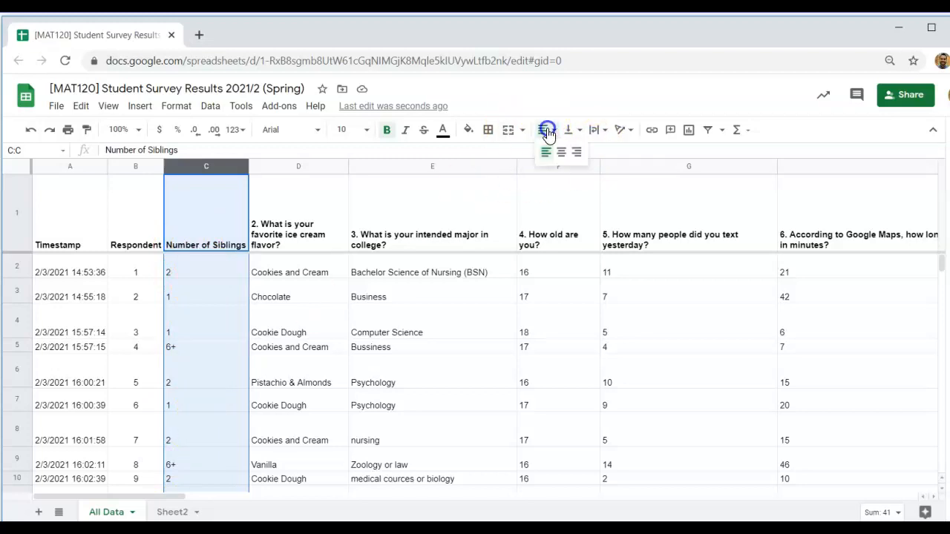
pyautogui.click(560, 154)
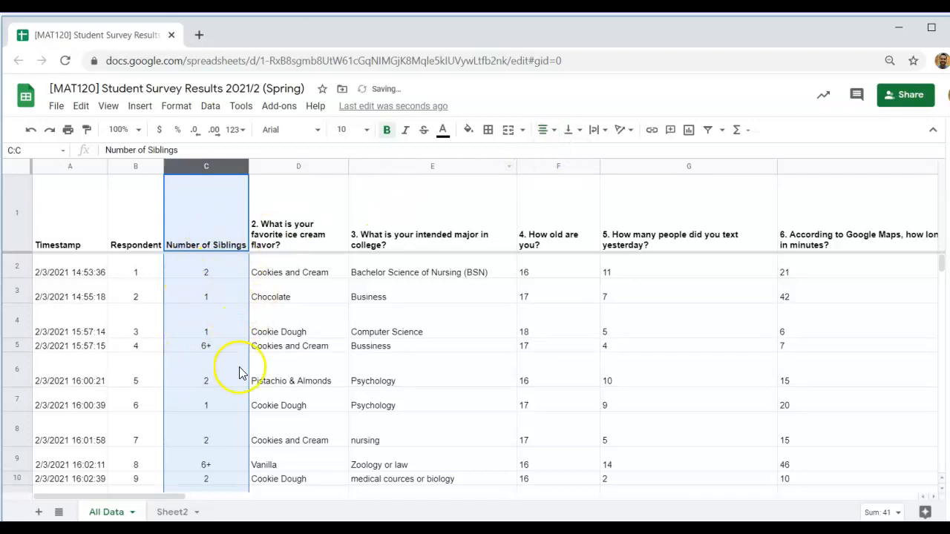
pyautogui.click(304, 321)
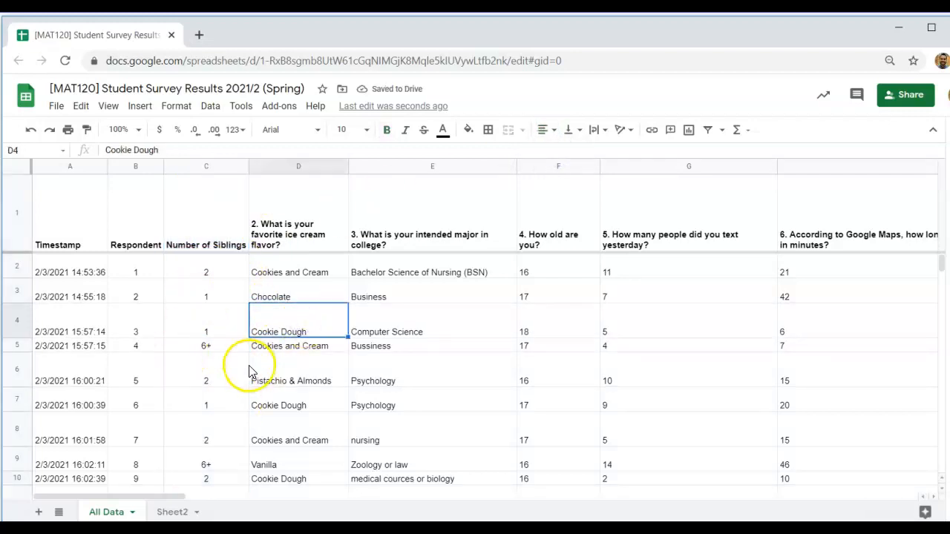
pyautogui.scroll(-5, 212, 380)
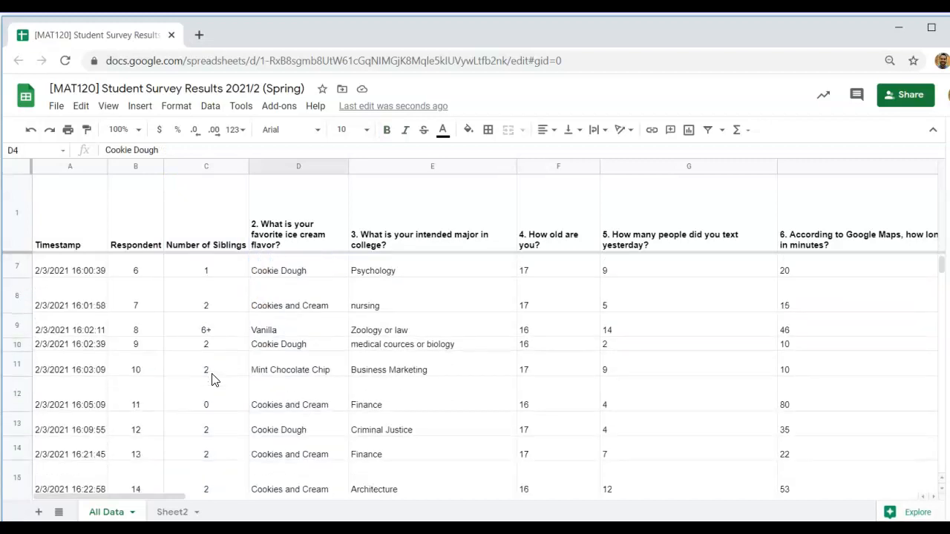
pyautogui.scroll(-5, 212, 380)
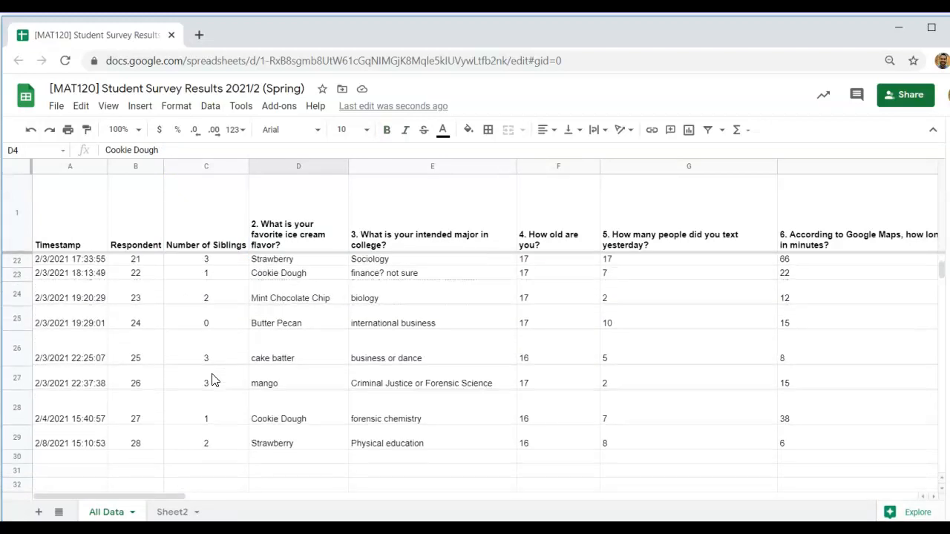
# View the question headings from the ice cream question in D1 across to the age question in F1 and return to D1
pyautogui.scroll(10, 212, 380)
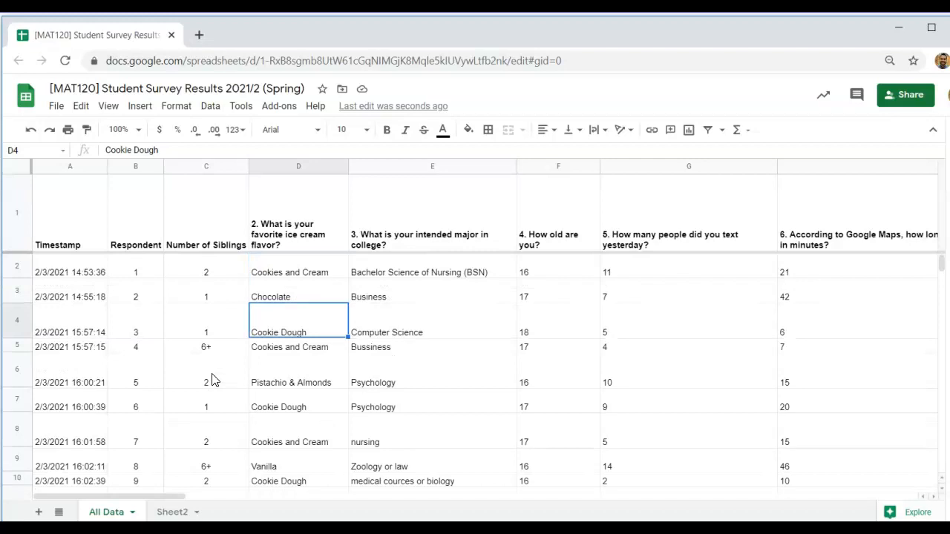
pyautogui.click(288, 218)
pyautogui.press('Right')
pyautogui.press('Right')
pyautogui.press('Right')
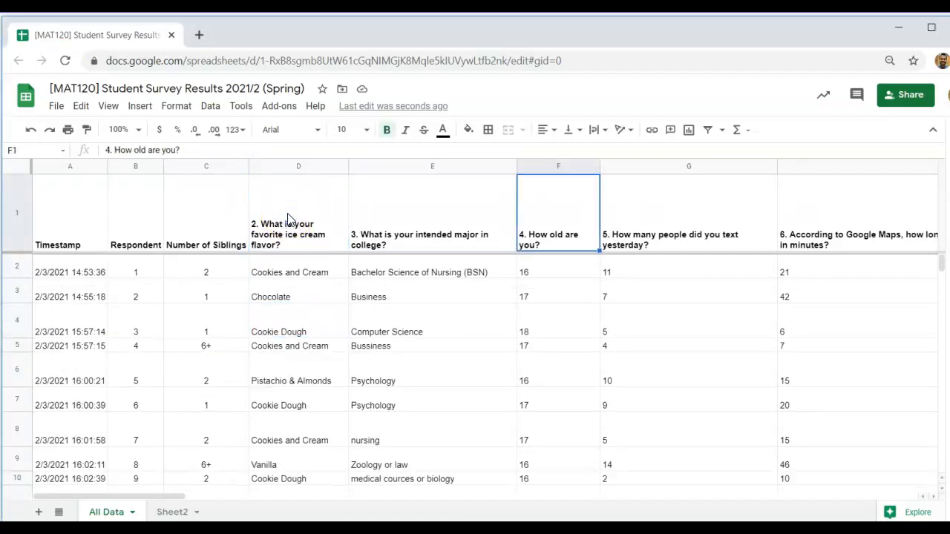
pyautogui.press('Left')
pyautogui.press('Left')
pyautogui.press('Left')
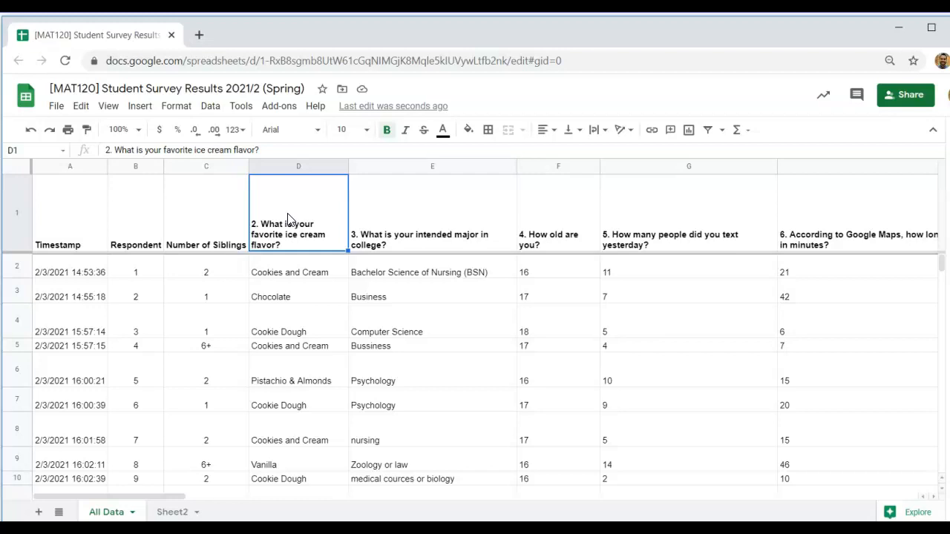
# Look over the headings out to the Google Maps commute question in H1, back to C1, and end on the ice cream question in D1
pyautogui.press('Right')
pyautogui.press('Right')
pyautogui.press('Right')
pyautogui.press('Right')
pyautogui.press('Right')
pyautogui.press('Right')
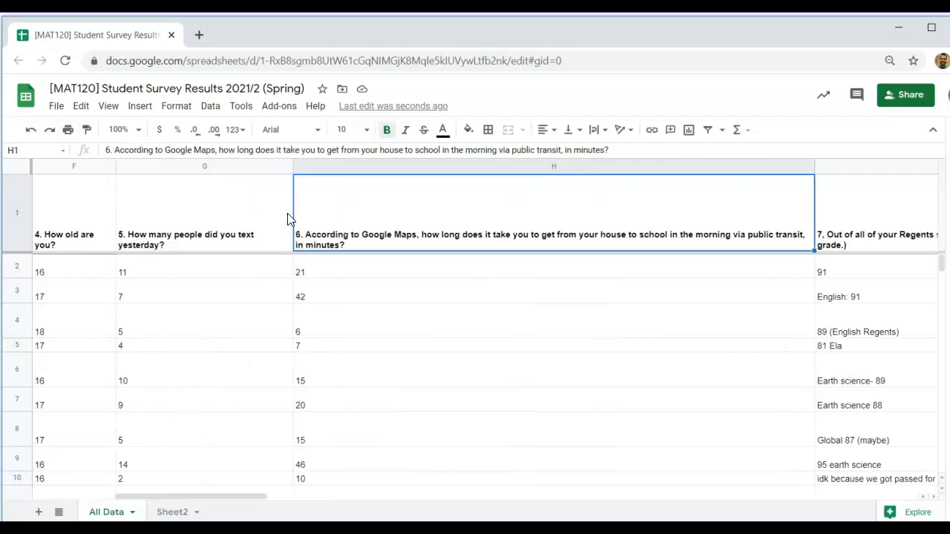
pyautogui.press('Left')
pyautogui.press('Left')
pyautogui.press('Left')
pyautogui.press('Left')
pyautogui.press('Left')
pyautogui.press('Left')
pyautogui.press('Left')
pyautogui.press('Left')
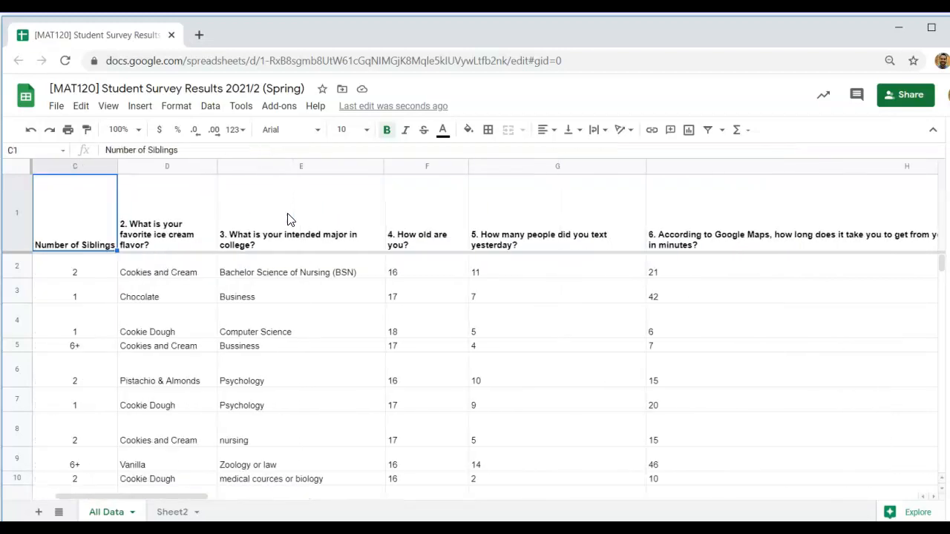
pyautogui.press('Right')
pyautogui.press('Right')
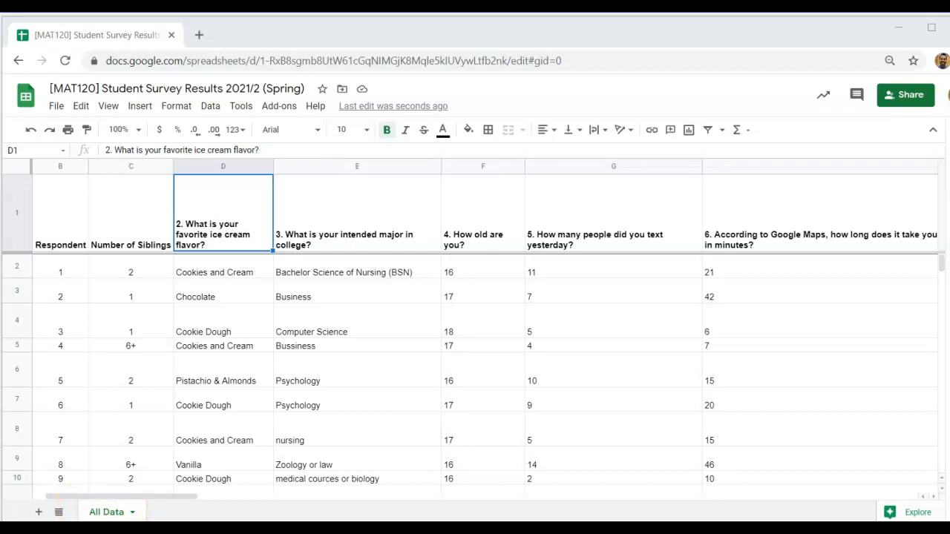
pyautogui.doubleClick(106, 512)
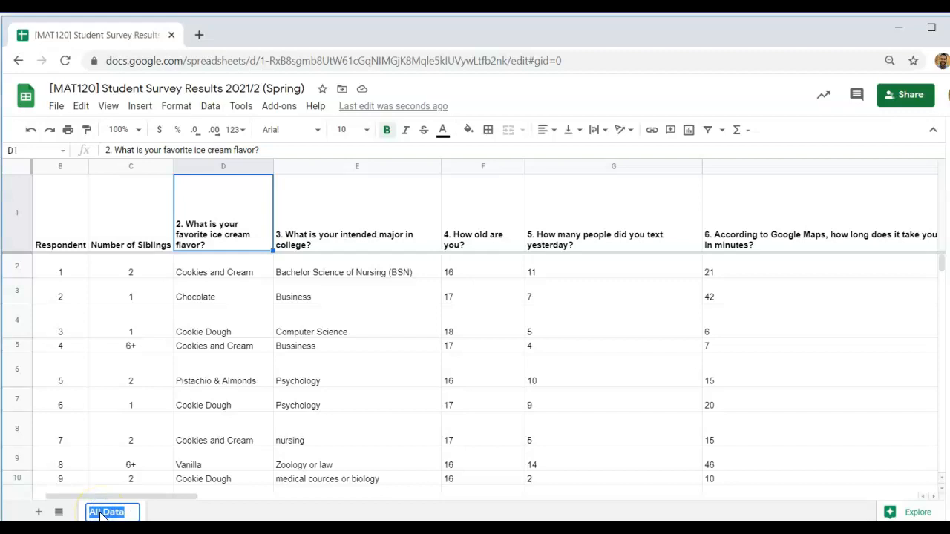
pyautogui.click(169, 515)
pyautogui.click(135, 512)
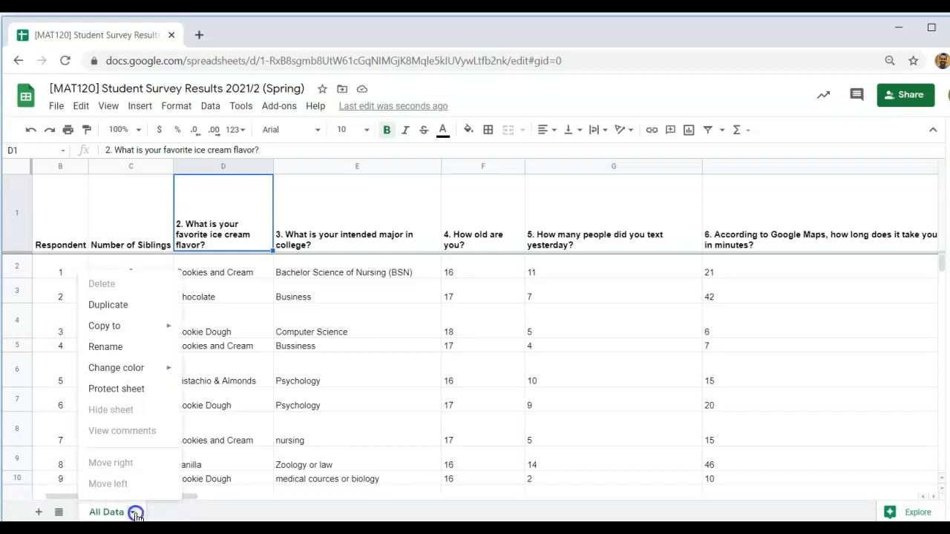
pyautogui.click(125, 348)
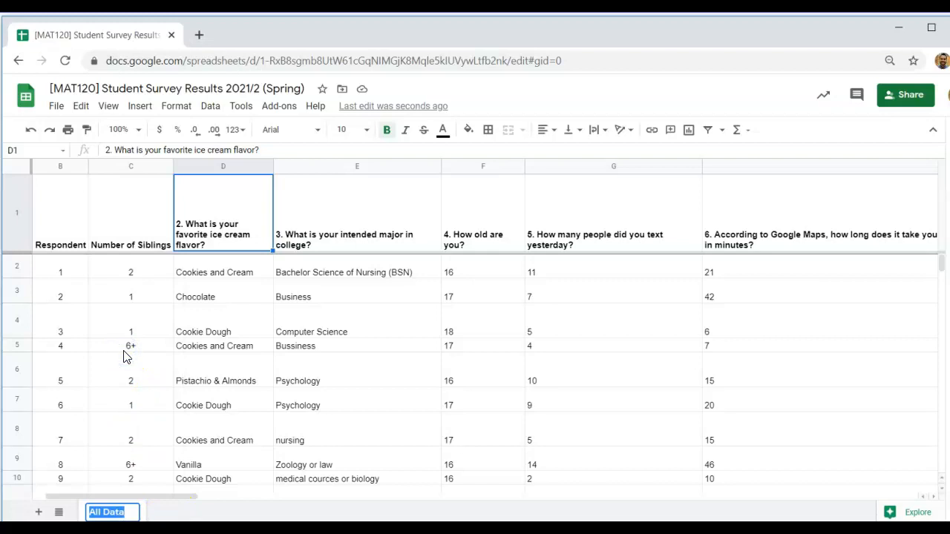
pyautogui.click(171, 515)
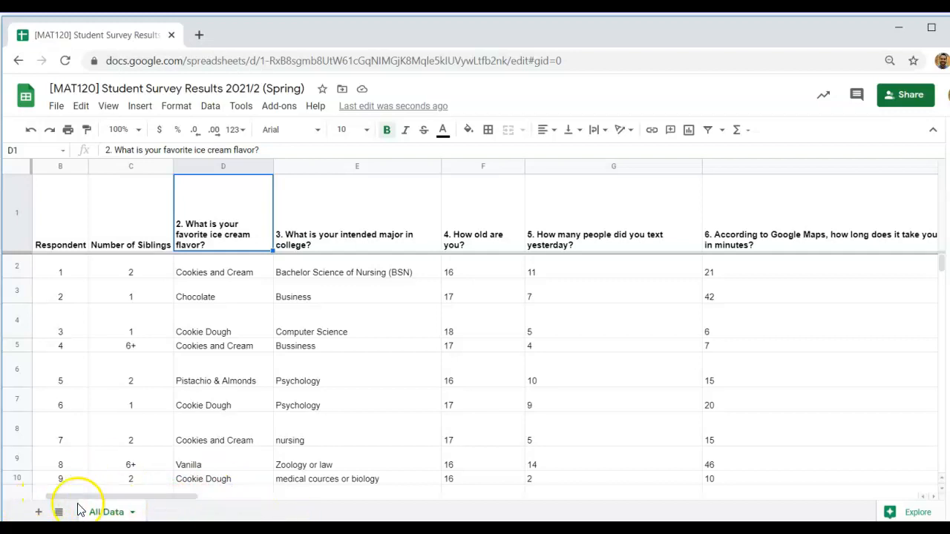
# Add a new sheet to the spreadsheet and rename it Week 2
pyautogui.click(40, 512)
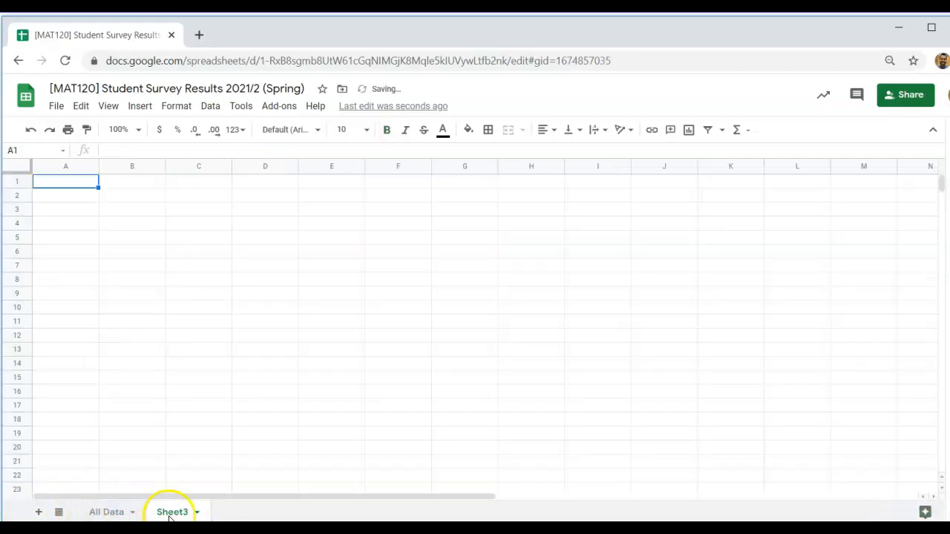
pyautogui.doubleClick(170, 512)
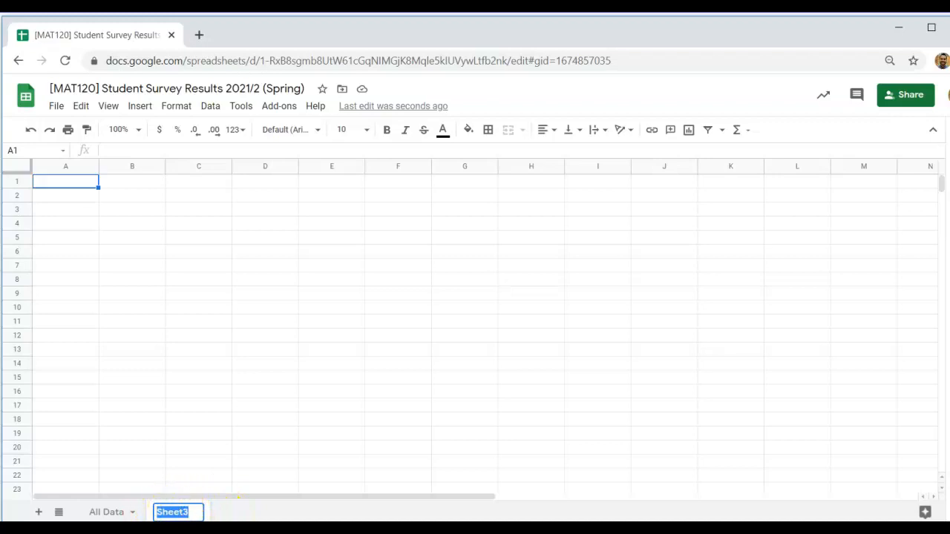
pyautogui.write('W')
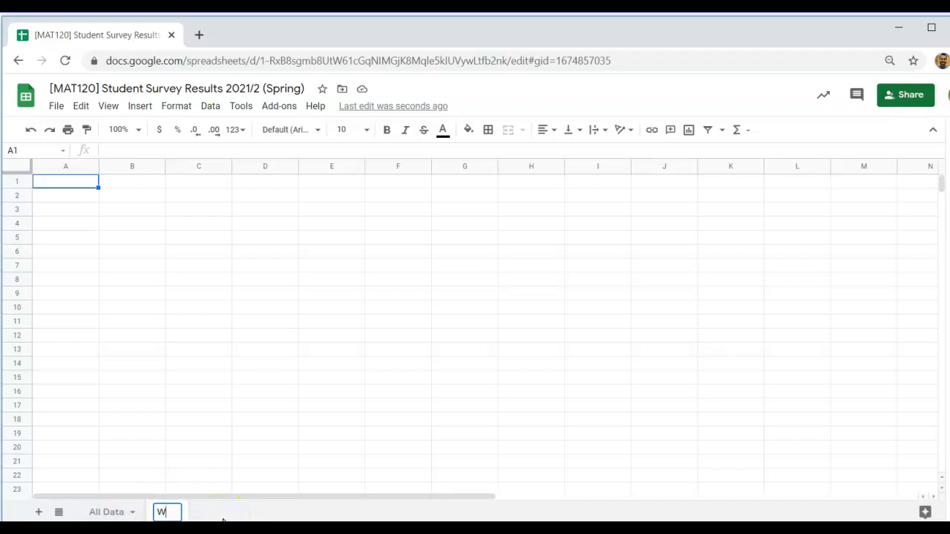
pyautogui.write('eek 2')
pyautogui.press('Return')
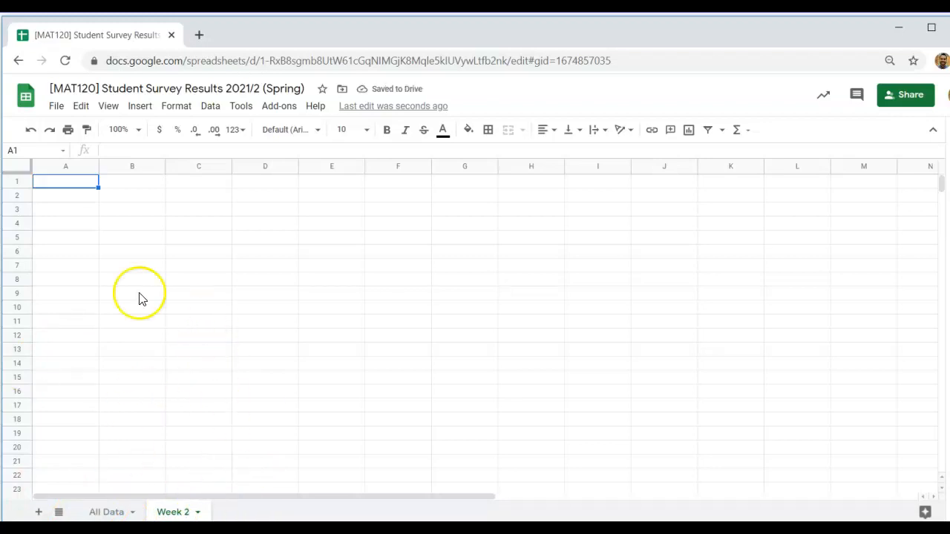
# Review the intended major answers in column E of the All Data sheet down to the last response in row 29 and return to E1
pyautogui.click(106, 512)
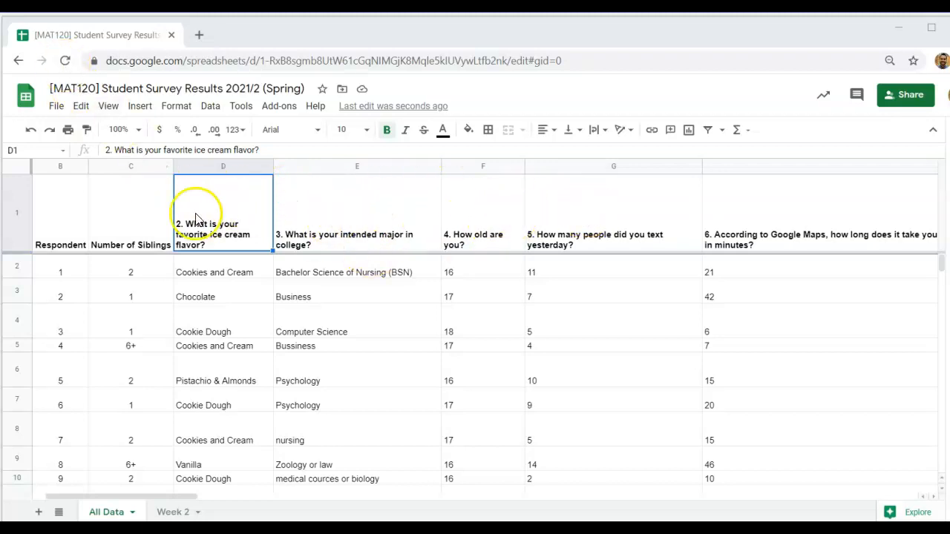
pyautogui.click(355, 199)
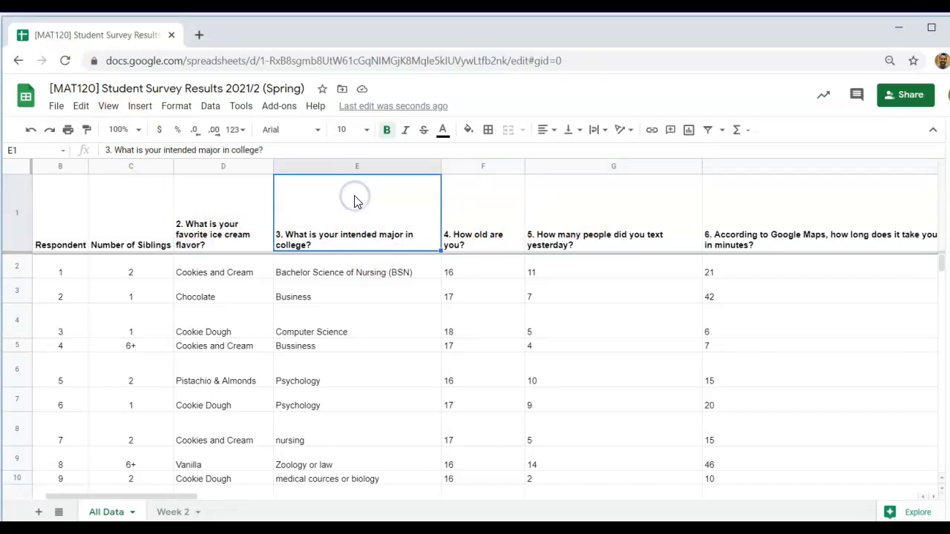
pyautogui.press('Down')
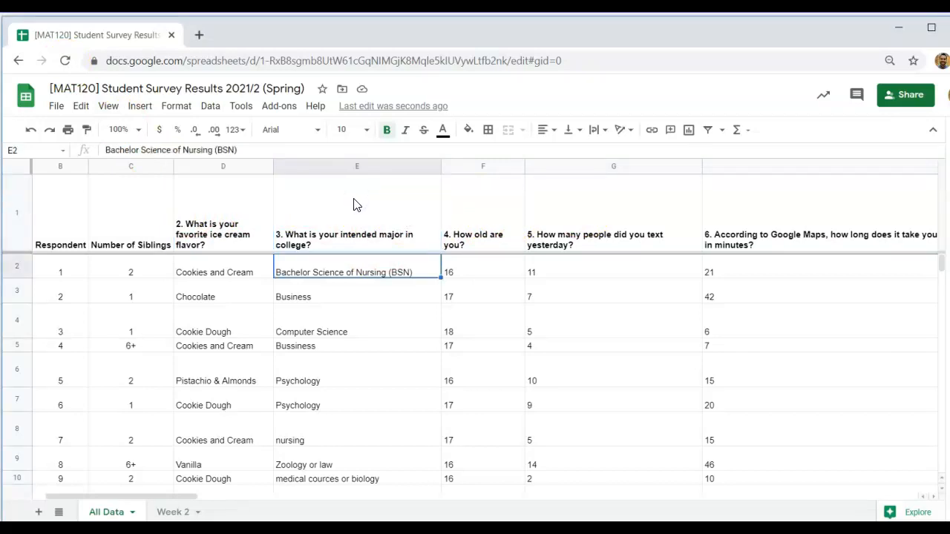
pyautogui.press('Down')
pyautogui.press('Down')
pyautogui.press('Down')
pyautogui.press('Down')
pyautogui.press('Down')
pyautogui.press('Down')
pyautogui.press('Down')
pyautogui.press('Down')
pyautogui.press('Down')
pyautogui.press('Down')
pyautogui.press('Down')
pyautogui.press('Down')
pyautogui.press('Down')
pyautogui.press('Down')
pyautogui.press('Down')
pyautogui.press('Down')
pyautogui.press('Down')
pyautogui.press('Down')
pyautogui.press('Down')
pyautogui.press('Down')
pyautogui.press('Up')
pyautogui.press('Up')
pyautogui.press('Up')
pyautogui.press('Up')
pyautogui.press('Up')
pyautogui.press('Up')
pyautogui.press('Up')
pyautogui.press('Up')
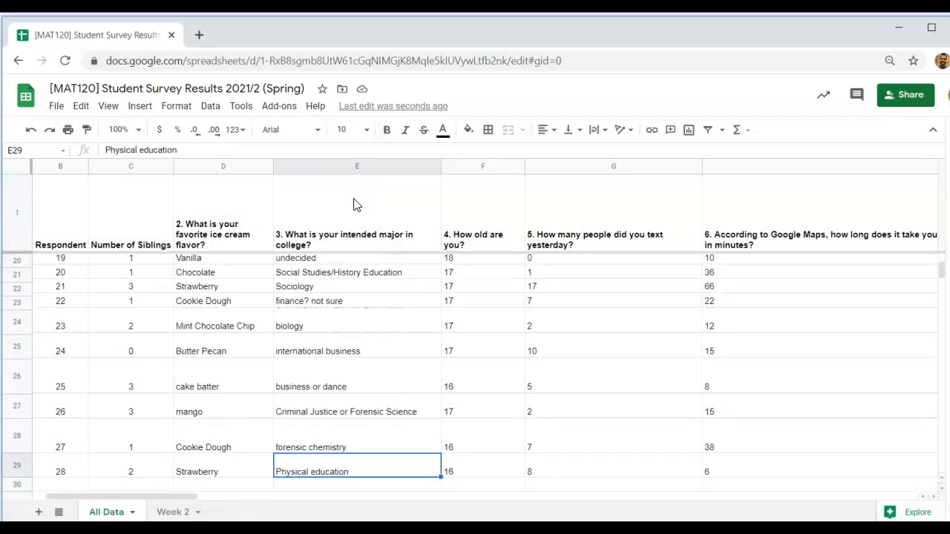
pyautogui.press('Up')
pyautogui.press('Up')
pyautogui.press('Up')
pyautogui.press('Up')
pyautogui.press('Up')
pyautogui.press('Up')
pyautogui.press('Up')
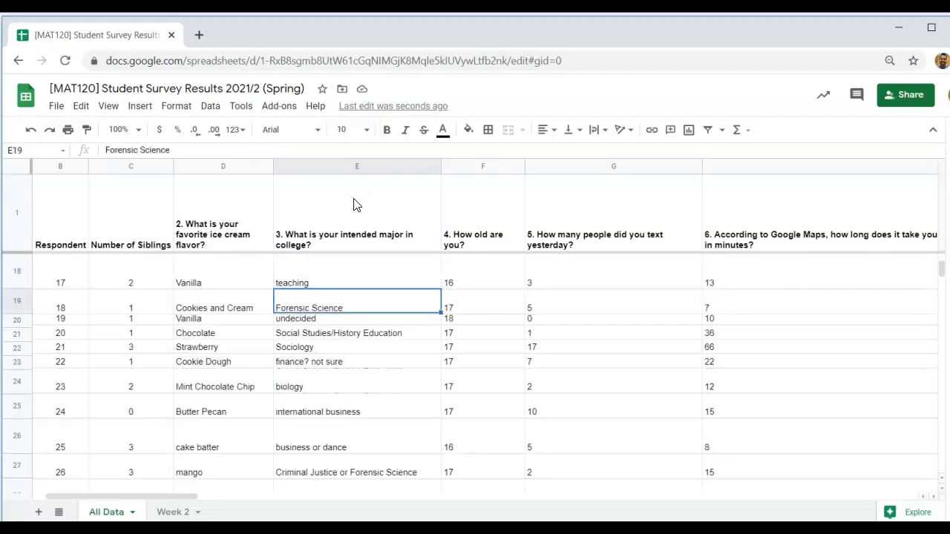
pyautogui.press('Up')
pyautogui.press('Up')
pyautogui.press('Up')
pyautogui.press('Up')
pyautogui.press('Up')
pyautogui.press('Up')
pyautogui.press('Up')
pyautogui.press('Up')
pyautogui.press('Up')
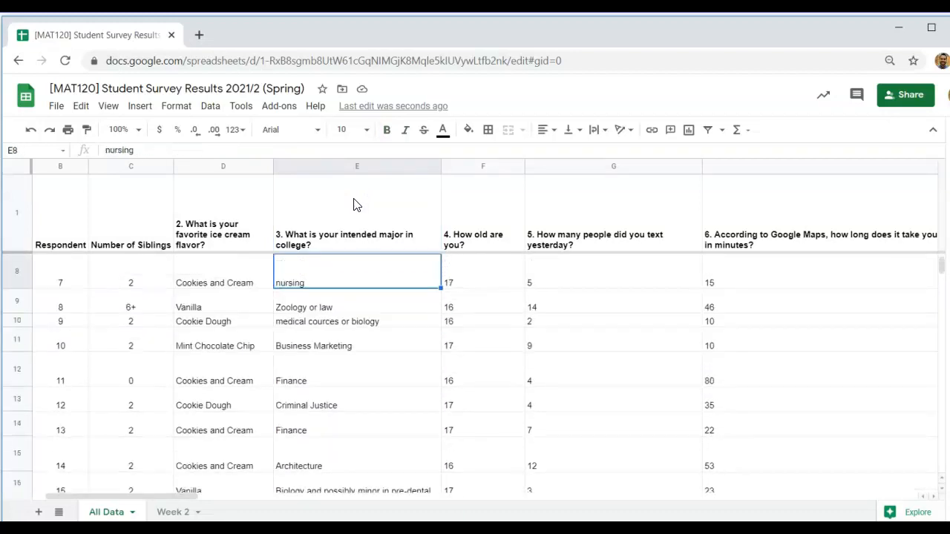
pyautogui.press('Up')
pyautogui.press('Up')
pyautogui.press('Up')
pyautogui.press('Up')
pyautogui.press('Up')
pyautogui.press('Down')
pyautogui.press('Down')
pyautogui.press('Down')
pyautogui.press('Down')
pyautogui.press('Down')
pyautogui.press('Down')
pyautogui.press('Up')
pyautogui.press('Down')
pyautogui.press('Up')
pyautogui.press('Down')
pyautogui.press('Up')
pyautogui.press('Down')
pyautogui.press('Up')
pyautogui.press('Down')
pyautogui.press('Down')
pyautogui.press('Down')
pyautogui.press('Down')
pyautogui.press('Down')
pyautogui.press('Down')
pyautogui.press('Down')
pyautogui.press('Down')
pyautogui.press('Down')
pyautogui.press('Up')
pyautogui.press('Up')
pyautogui.press('Up')
pyautogui.press('Up')
pyautogui.press('Up')
pyautogui.press('Up')
pyautogui.press('Up')
pyautogui.press('Up')
pyautogui.press('Up')
pyautogui.press('Up')
pyautogui.press('Up')
pyautogui.press('Up')
pyautogui.press('Up')
pyautogui.press('Up')
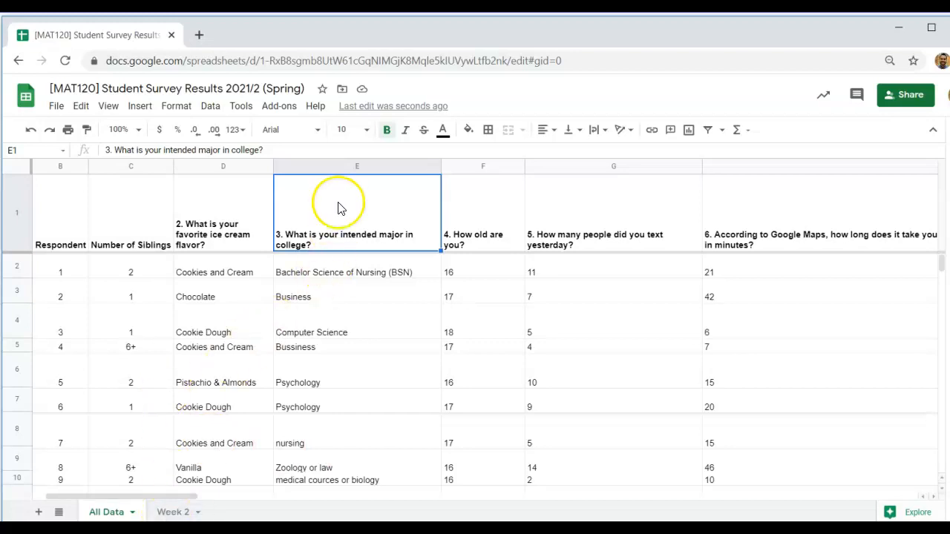
# Copy the whole intended major column E from All Data and paste it into the Week 2 sheet starting at B1
pyautogui.click(349, 164)
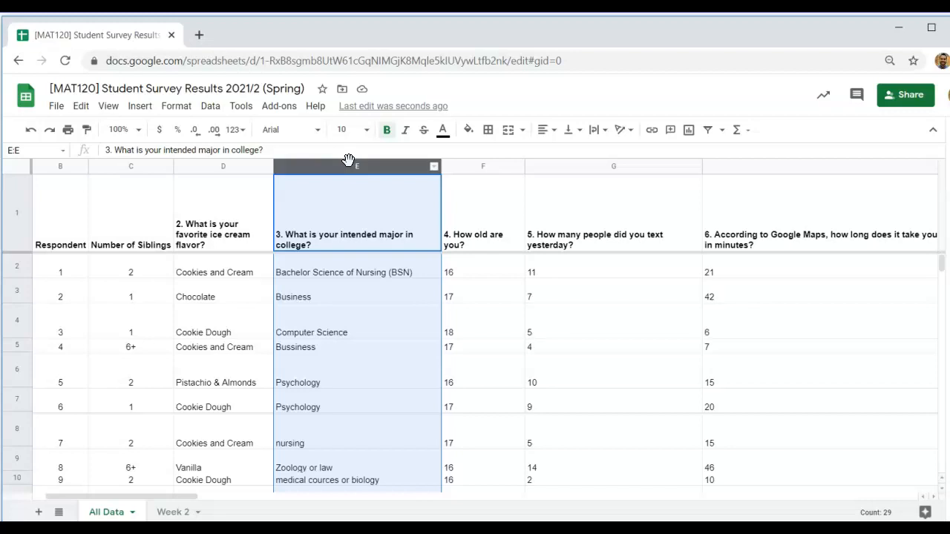
pyautogui.hotkey('ctrl', 'c')
pyautogui.click(339, 165)
pyautogui.rightClick(340, 167)
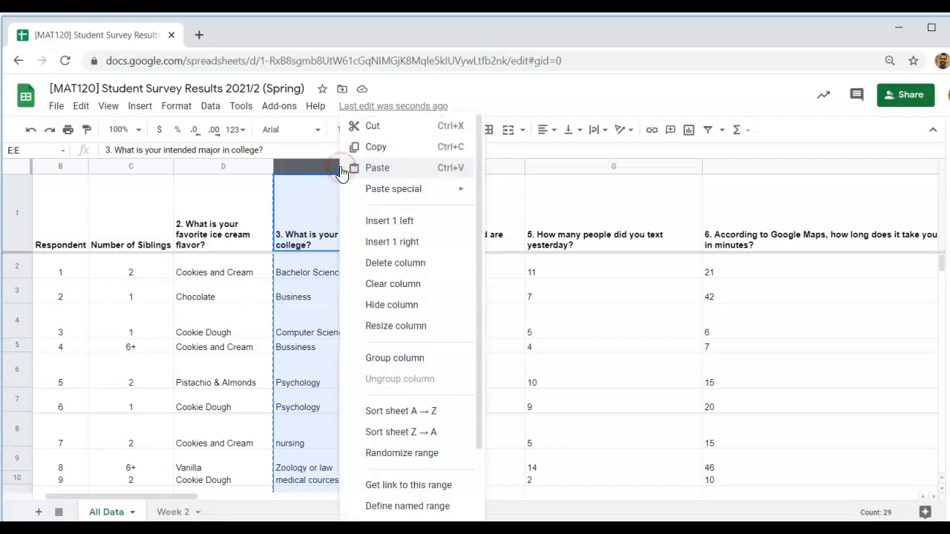
pyautogui.click(408, 149)
pyautogui.click(170, 512)
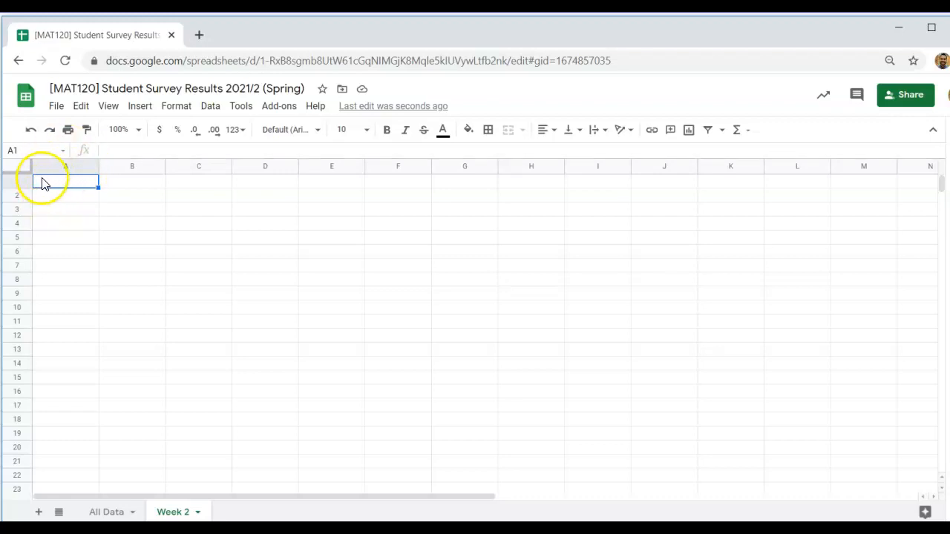
pyautogui.click(130, 183)
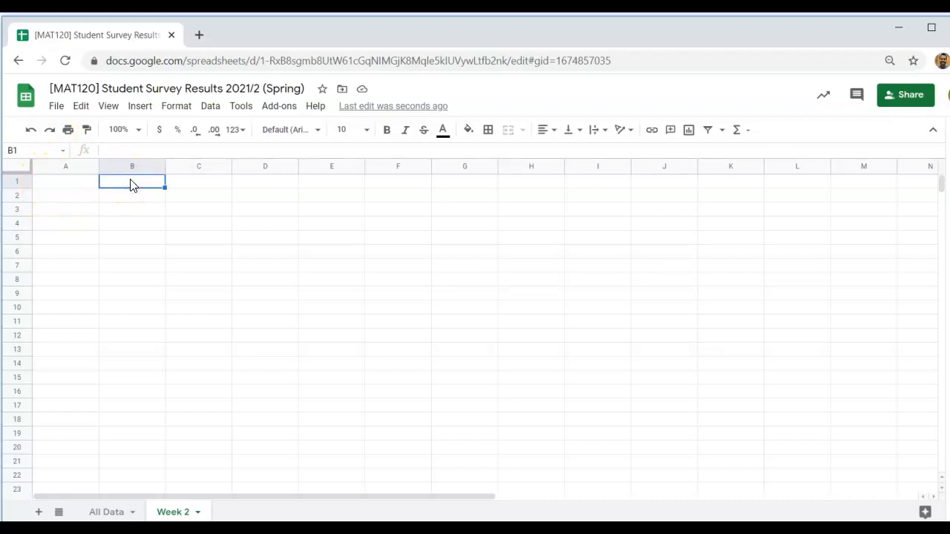
pyautogui.hotkey('ctrl', 'v')
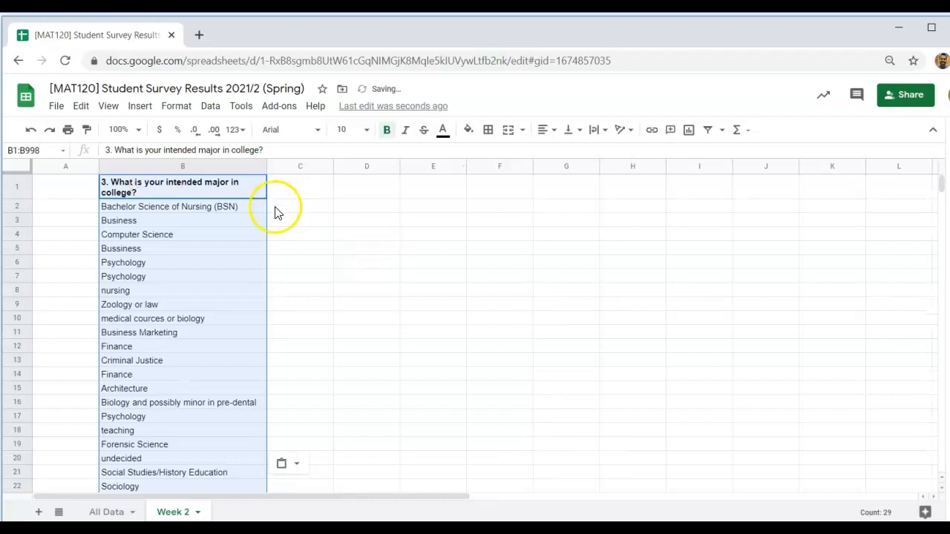
pyautogui.click(390, 386)
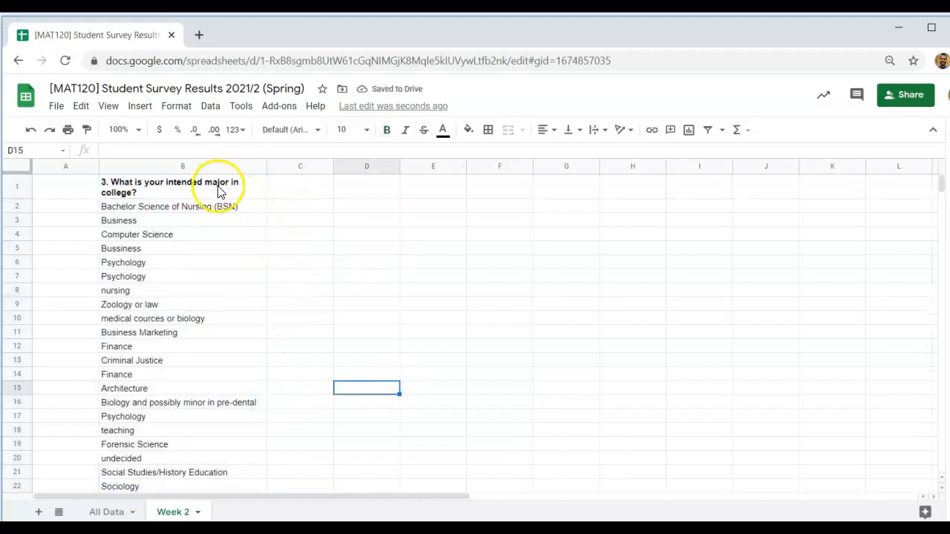
pyautogui.scroll(-2, 184, 364)
pyautogui.scroll(2, 184, 365)
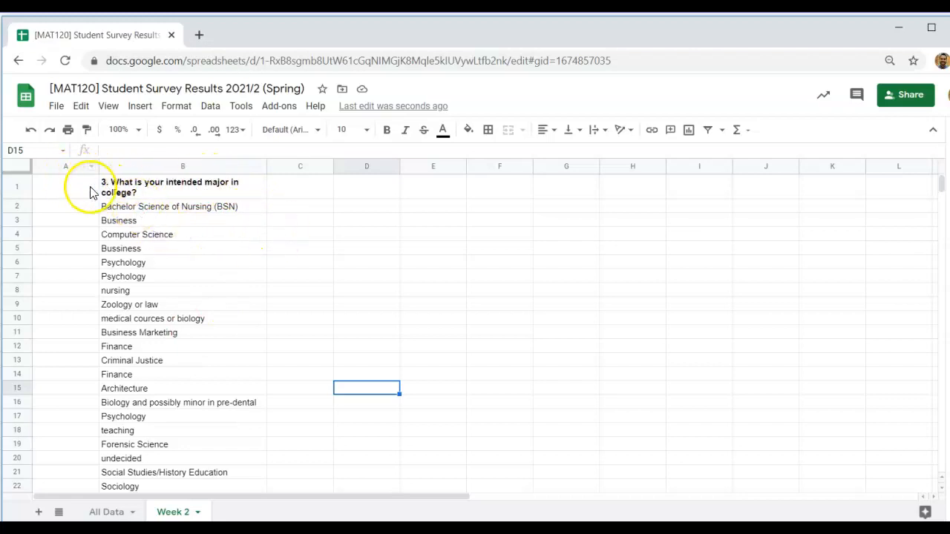
# Copy the whole Respondent column B from All Data and paste it into the Week 2 sheet starting at A1
pyautogui.click(65, 187)
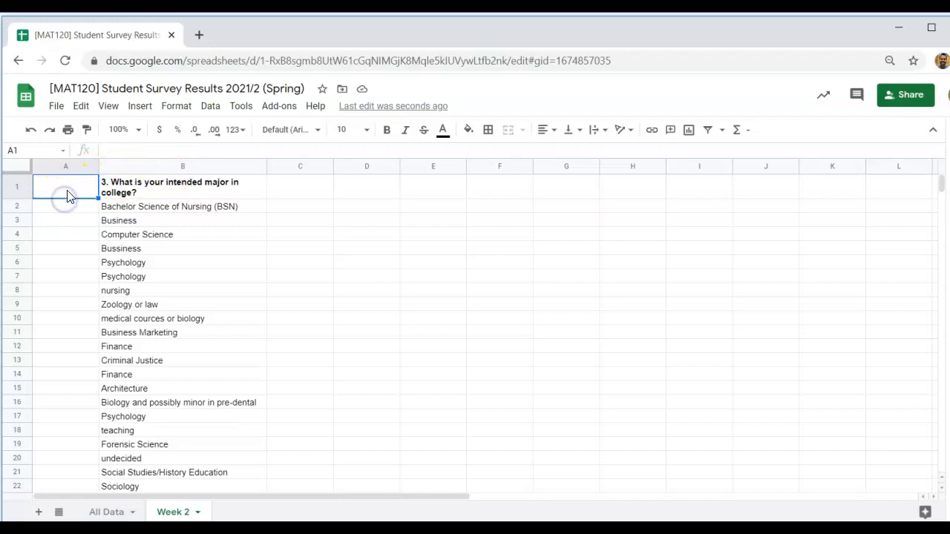
pyautogui.click(110, 511)
pyautogui.click(119, 214)
pyautogui.press('Left')
pyautogui.press('Left')
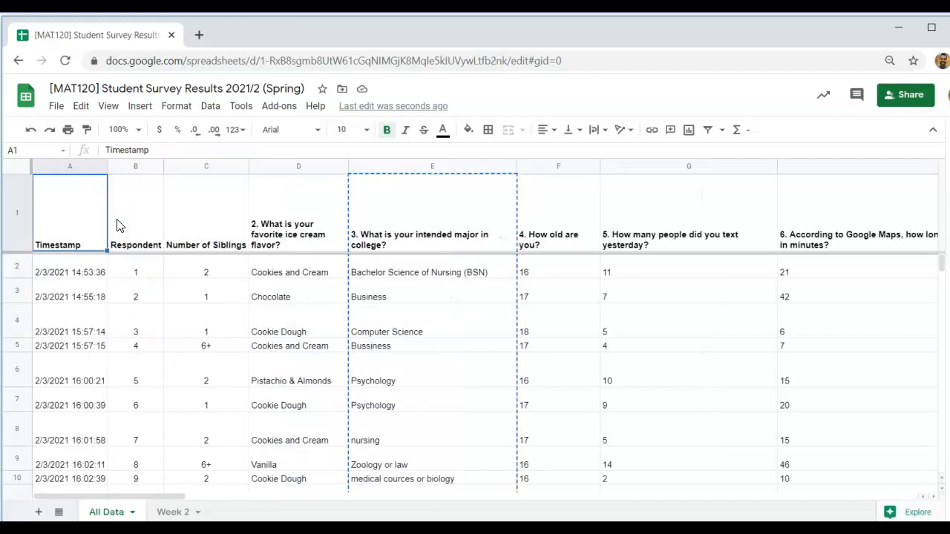
pyautogui.click(118, 223)
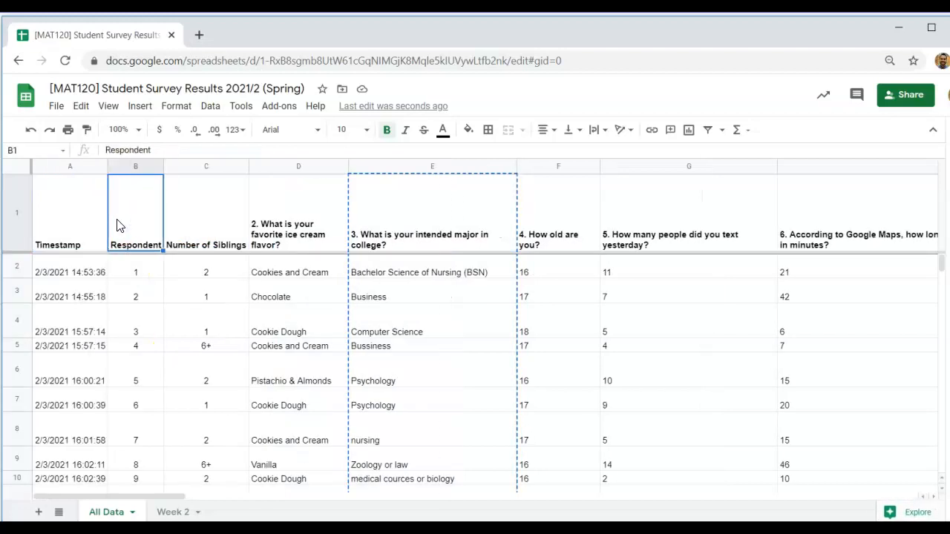
pyautogui.click(134, 168)
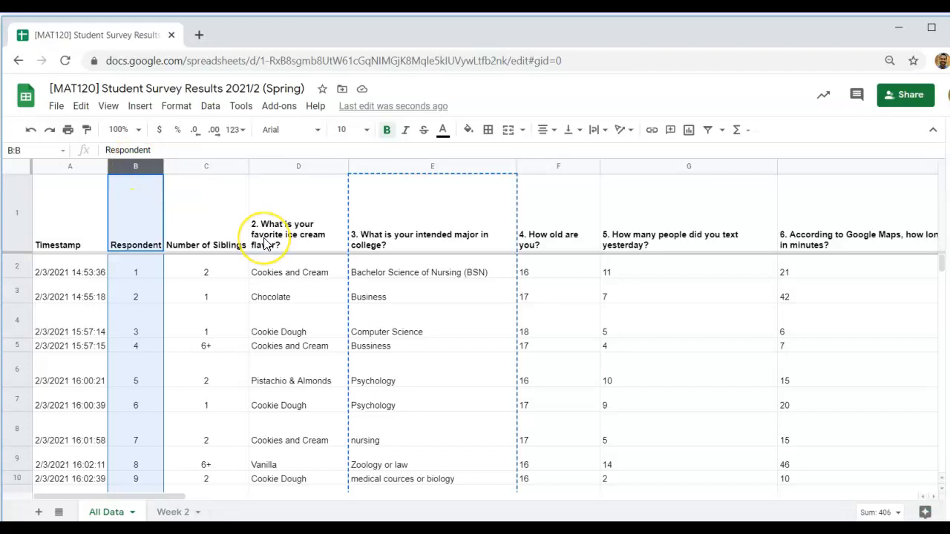
pyautogui.hotkey('ctrl', 'c')
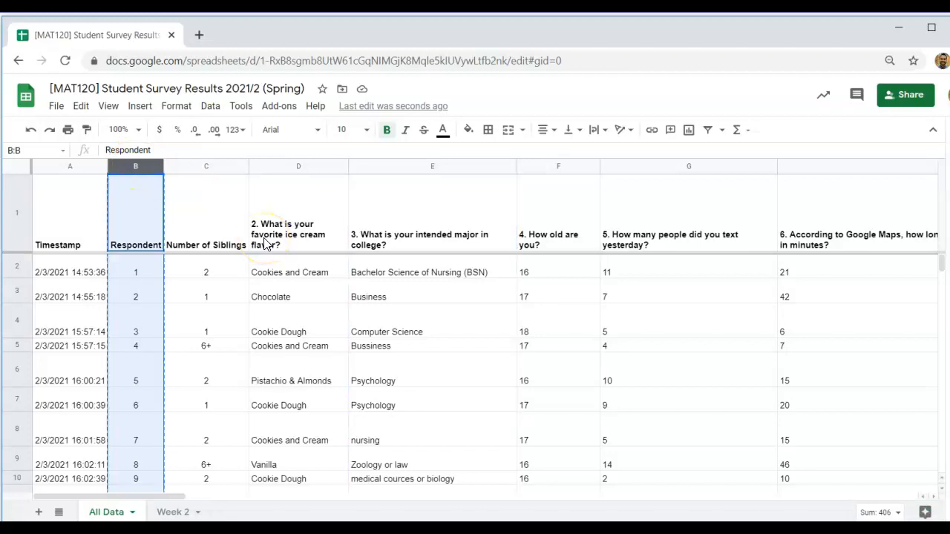
pyautogui.rightClick(121, 167)
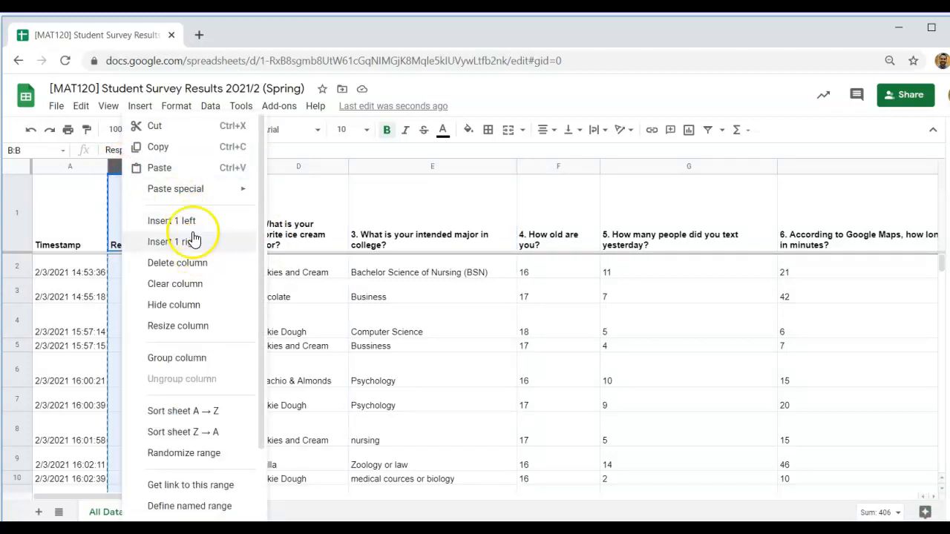
pyautogui.click(183, 149)
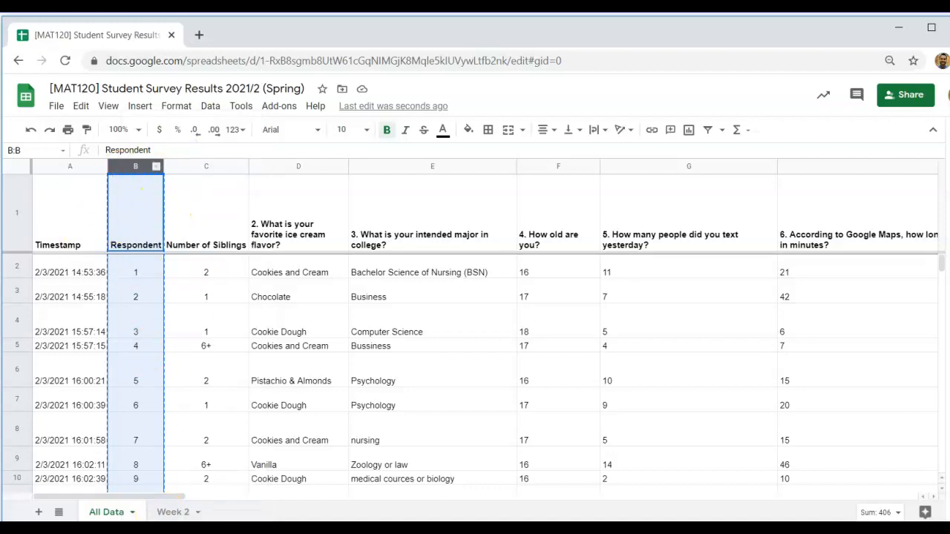
pyautogui.click(182, 512)
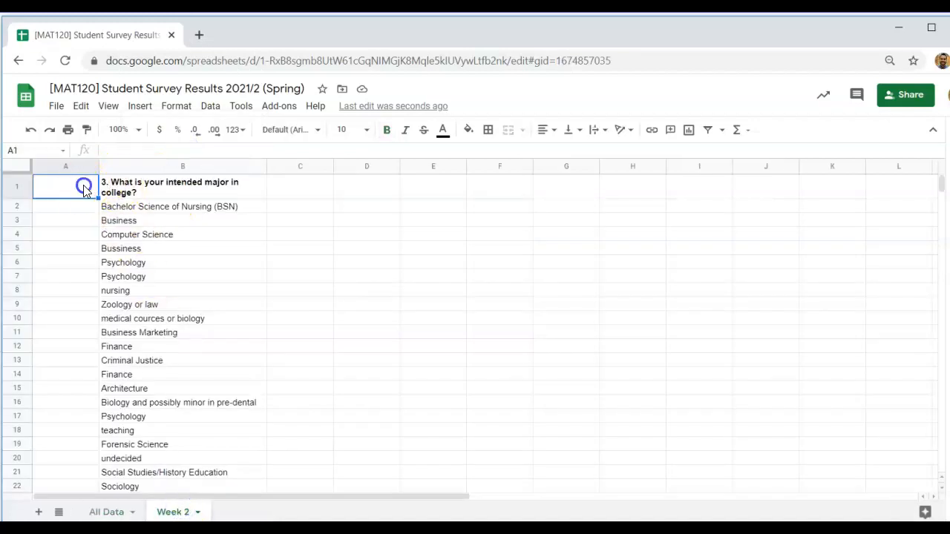
pyautogui.hotkey('ctrl', 'v')
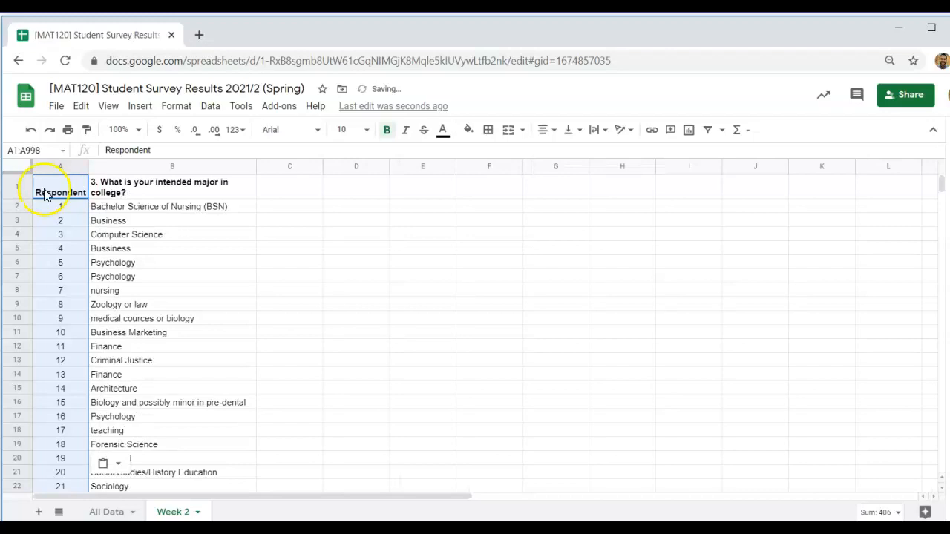
pyautogui.rightClick(42, 193)
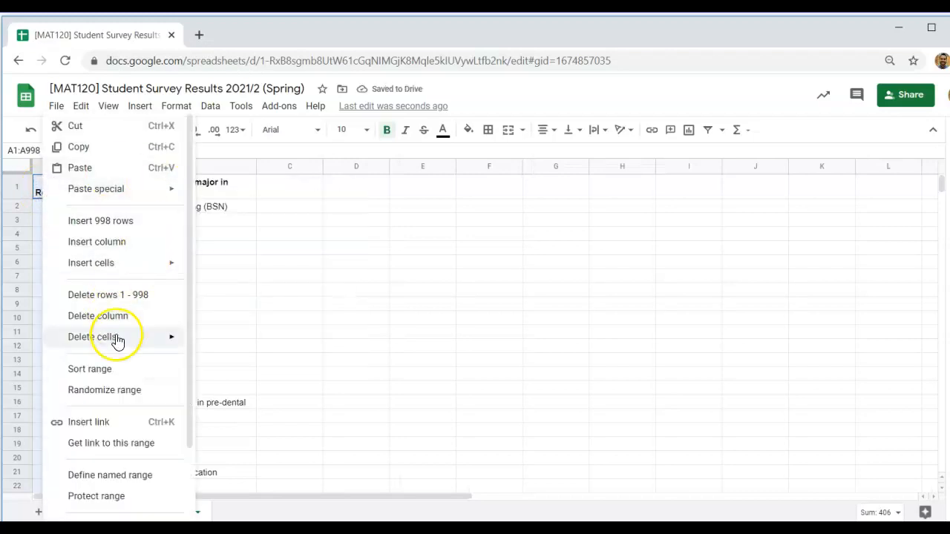
pyautogui.click(330, 262)
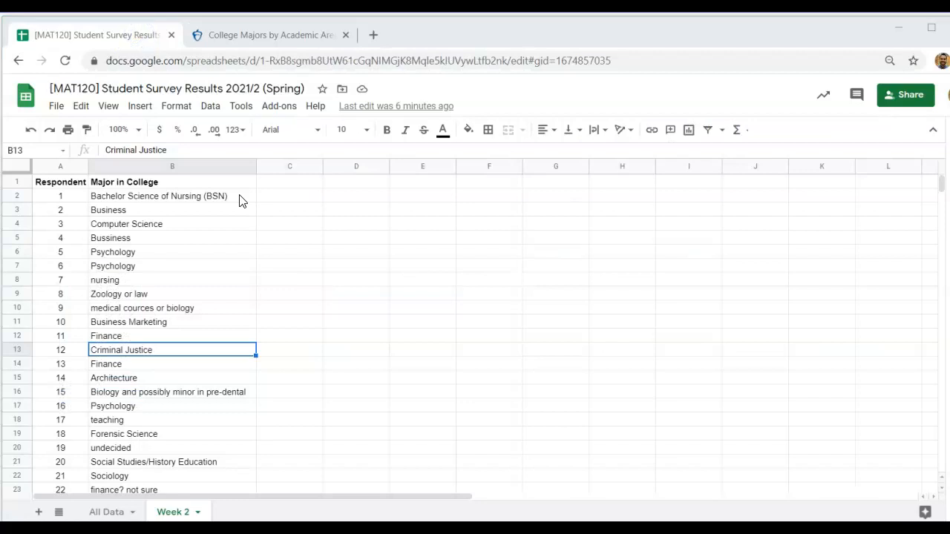
# Review the answers in the Major in College column of the Week 2 sheet and end on the first response in B2
pyautogui.click(239, 196)
pyautogui.press('Down')
pyautogui.press('Down')
pyautogui.press('Down')
pyautogui.press('Down')
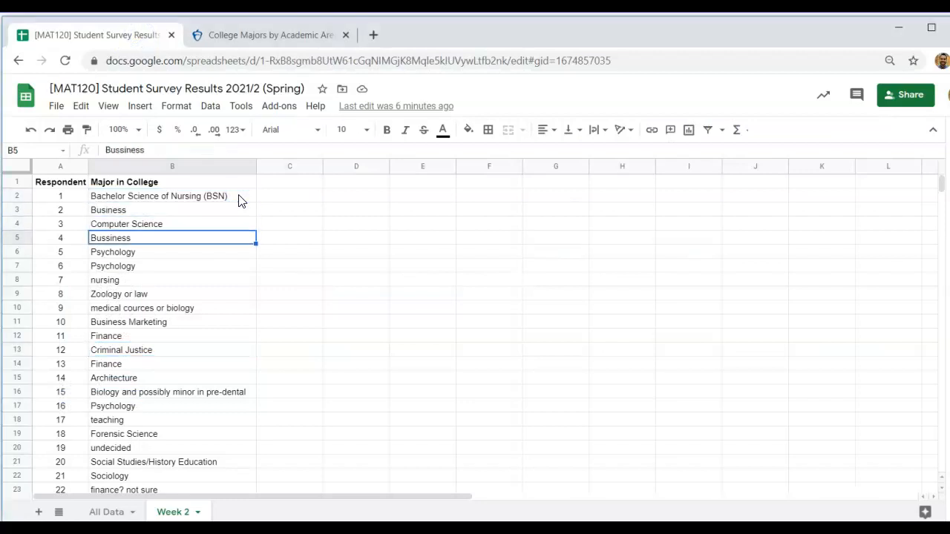
pyautogui.press('Up')
pyautogui.press('Up')
pyautogui.press('Up')
pyautogui.press('Up')
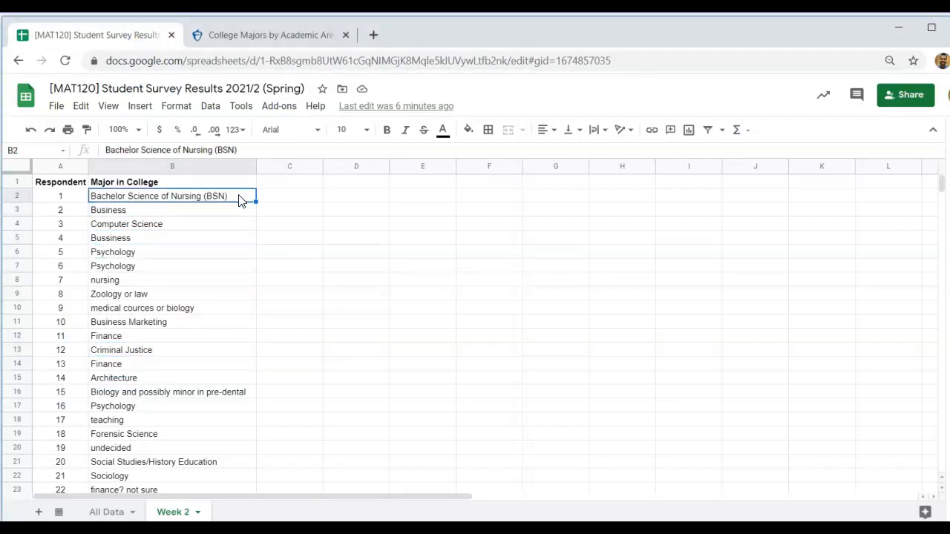
pyautogui.press('Down')
pyautogui.press('Down')
pyautogui.press('Down')
pyautogui.press('Down')
pyautogui.press('Down')
pyautogui.press('Down')
pyautogui.press('Down')
pyautogui.press('Down')
pyautogui.press('Down')
pyautogui.press('Down')
pyautogui.press('Down')
pyautogui.press('Down')
pyautogui.press('Down')
pyautogui.press('Down')
pyautogui.press('Down')
pyautogui.press('Down')
pyautogui.press('Down')
pyautogui.press('Down')
pyautogui.press('Down')
pyautogui.press('Down')
pyautogui.press('Down')
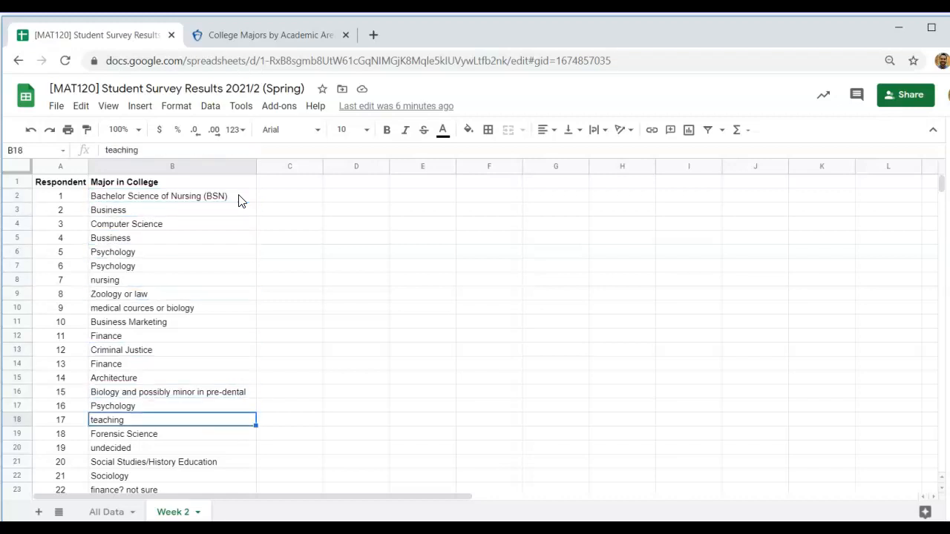
pyautogui.press('Up')
pyautogui.press('Up')
pyautogui.press('Up')
pyautogui.press('Up')
pyautogui.press('Up')
pyautogui.press('Up')
pyautogui.press('Up')
pyautogui.press('Up')
pyautogui.press('Up')
pyautogui.press('Up')
pyautogui.press('Up')
pyautogui.press('Up')
pyautogui.press('Up')
pyautogui.press('Up')
pyautogui.press('Up')
pyautogui.press('Up')
pyautogui.press('Up')
pyautogui.press('Up')
pyautogui.press('Up')
pyautogui.press('Up')
pyautogui.press('Down')
pyautogui.press('Down')
pyautogui.press('Down')
pyautogui.press('Down')
pyautogui.press('Down')
pyautogui.press('Down')
pyautogui.press('Down')
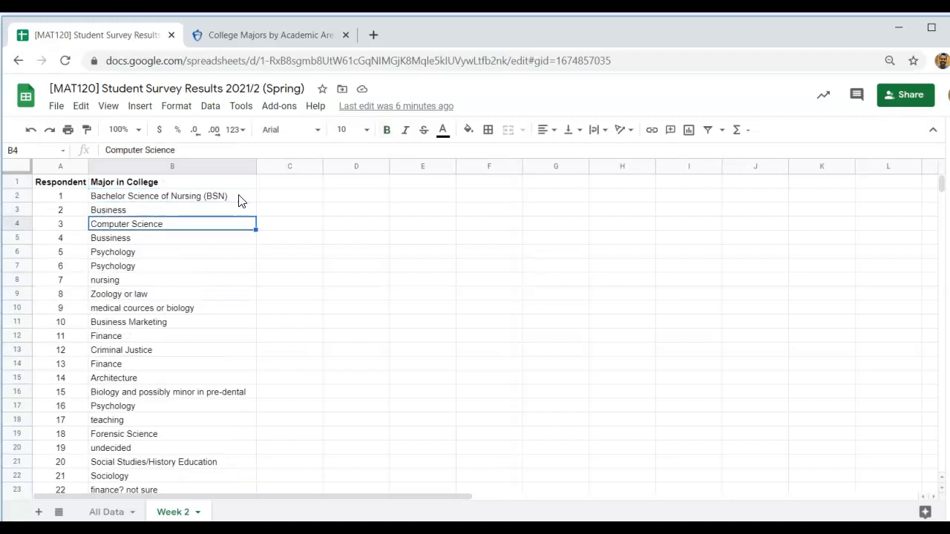
pyautogui.press('Up')
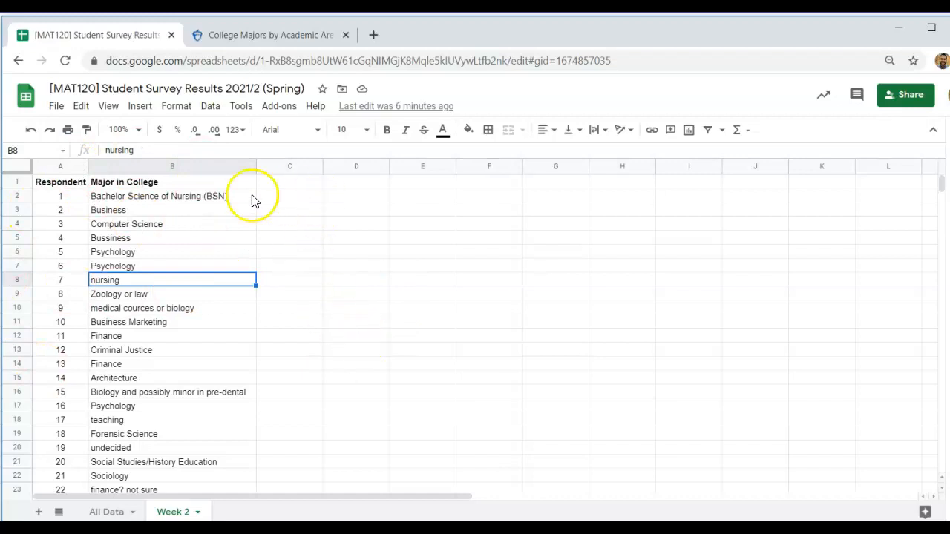
pyautogui.moveTo(183, 183); pyautogui.dragTo(165, 419)
pyautogui.moveTo(186, 280); pyautogui.dragTo(185, 293)
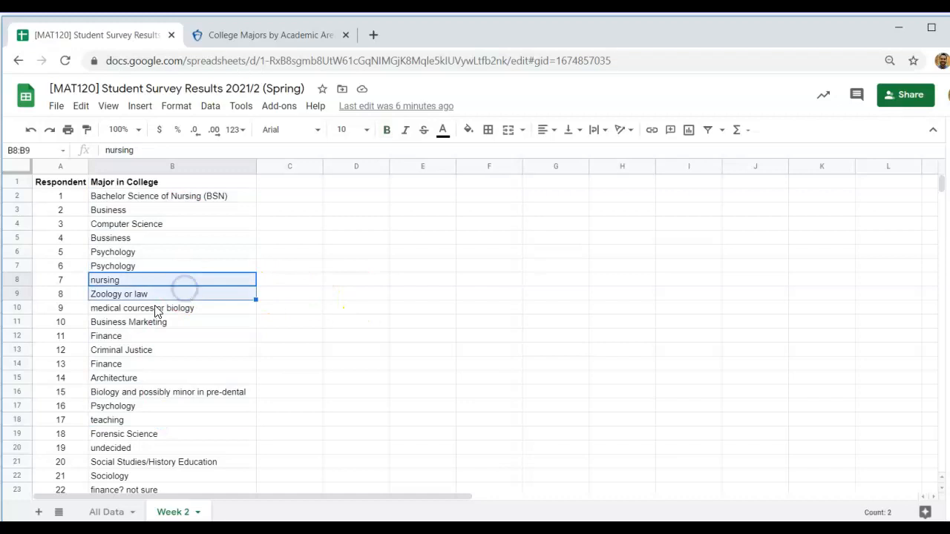
pyautogui.click(180, 207)
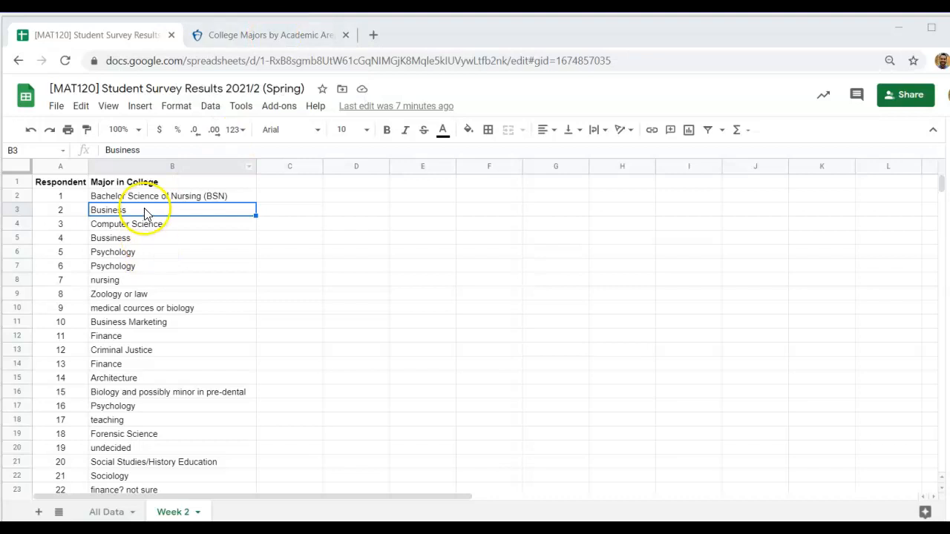
pyautogui.click(131, 197)
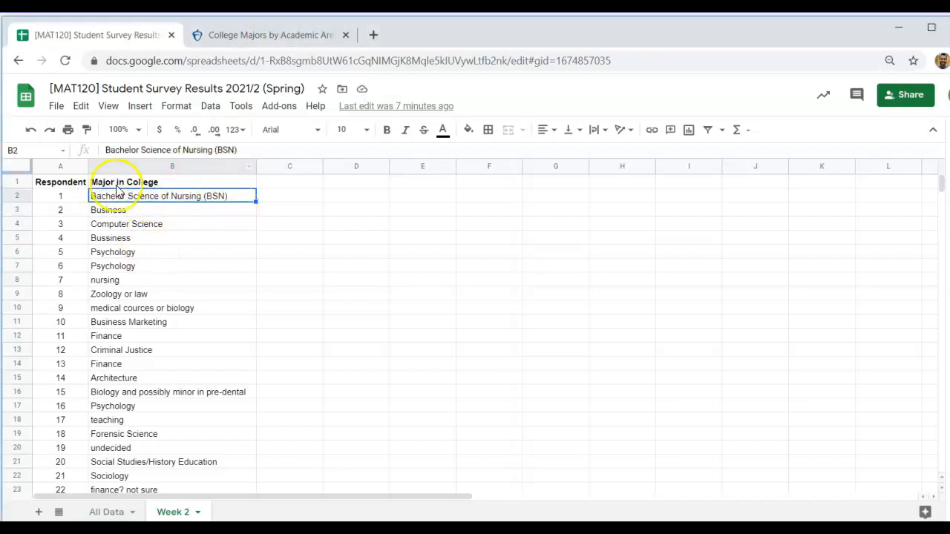
# Switch to the College Majors by Academic Area of Study PDF, search it for "nursing", and check which area heading it belongs to
pyautogui.click(306, 35)
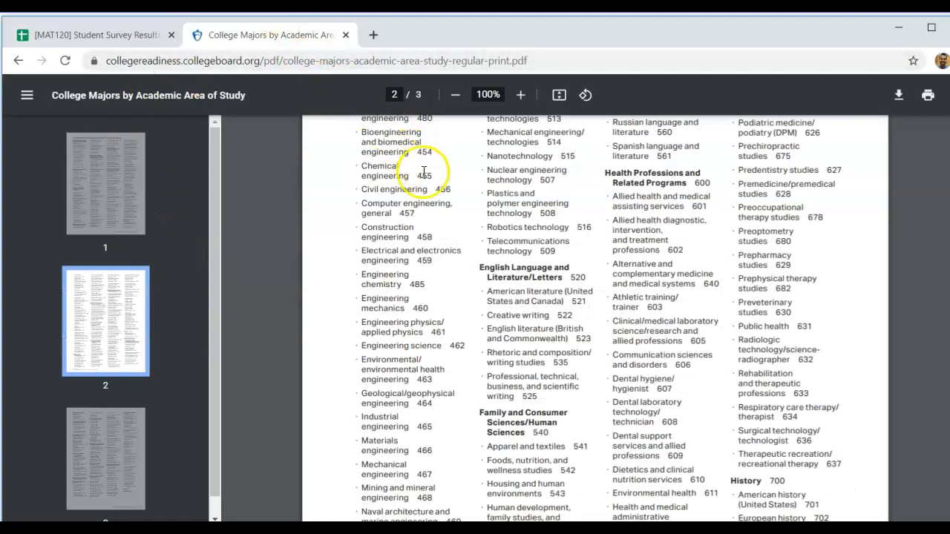
pyautogui.scroll(-3, 608, 358)
pyautogui.scroll(5, 607, 371)
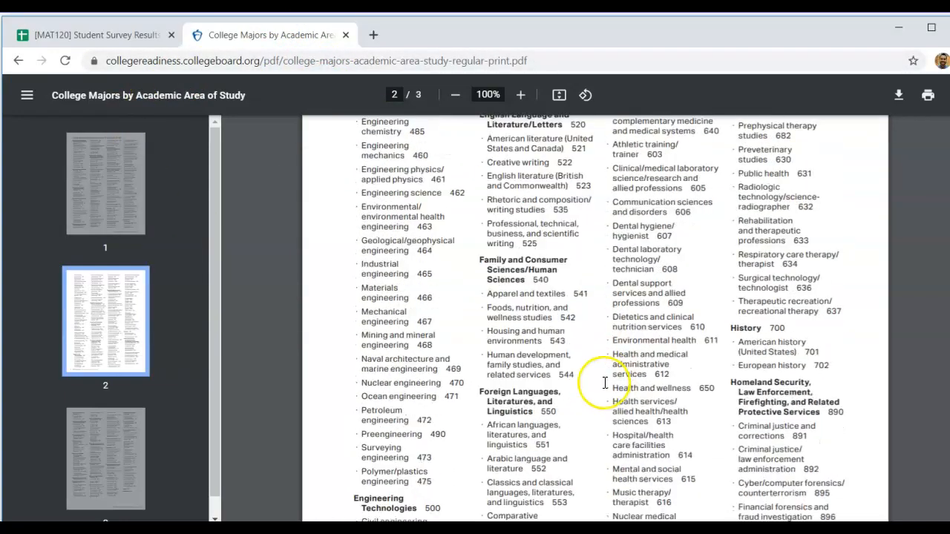
pyautogui.scroll(10, 605, 383)
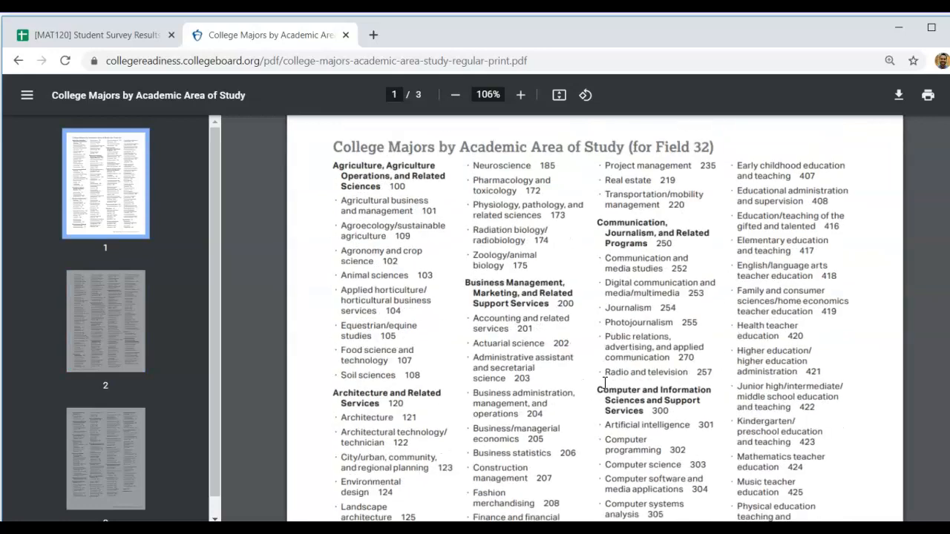
pyautogui.hotkey('ctrl', 'f')
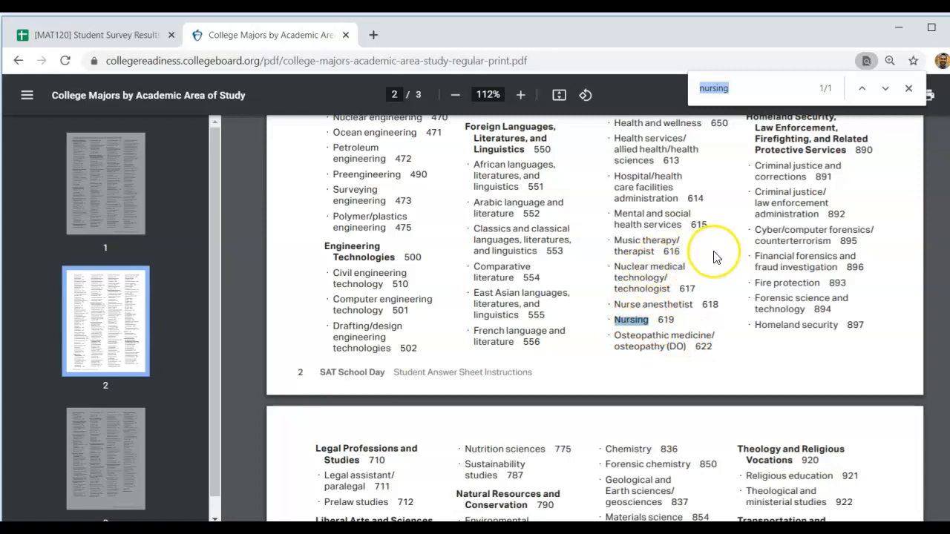
pyautogui.scroll(5, 713, 256)
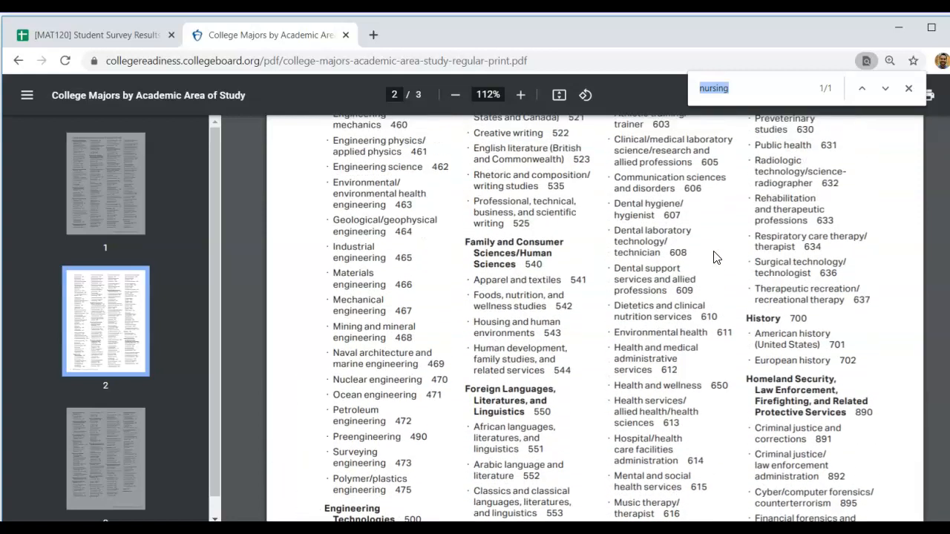
pyautogui.scroll(2, 713, 256)
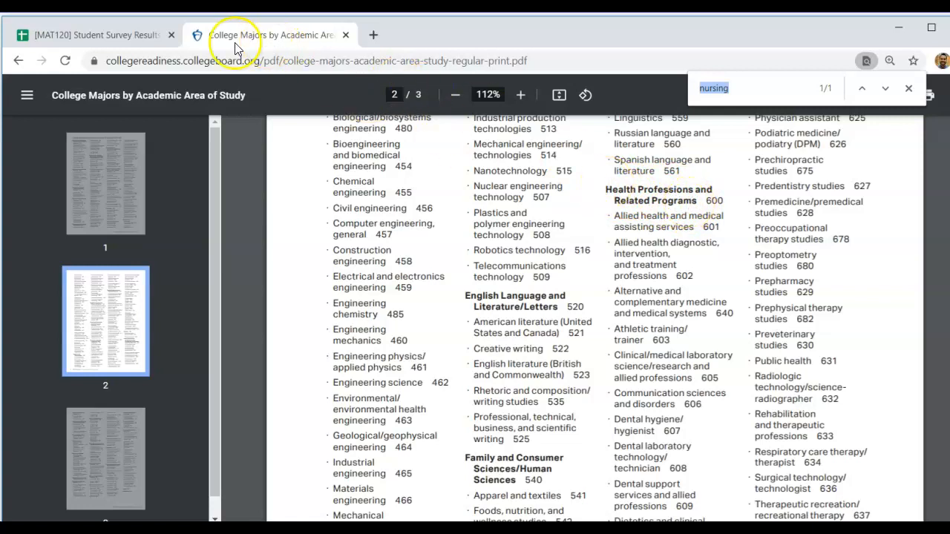
# Return to the survey spreadsheet and add a bold "Category" heading in C1 of the Week 2 sheet
pyautogui.click(132, 38)
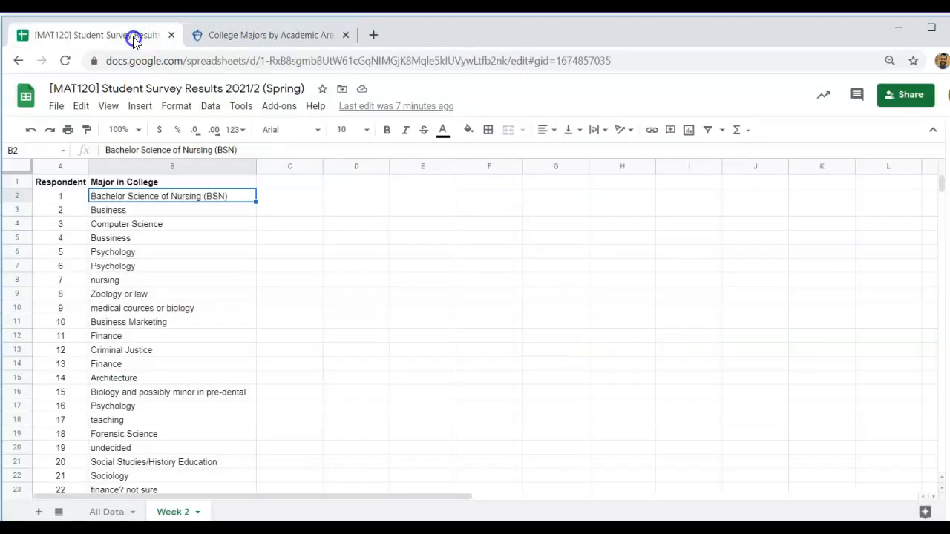
pyautogui.click(279, 185)
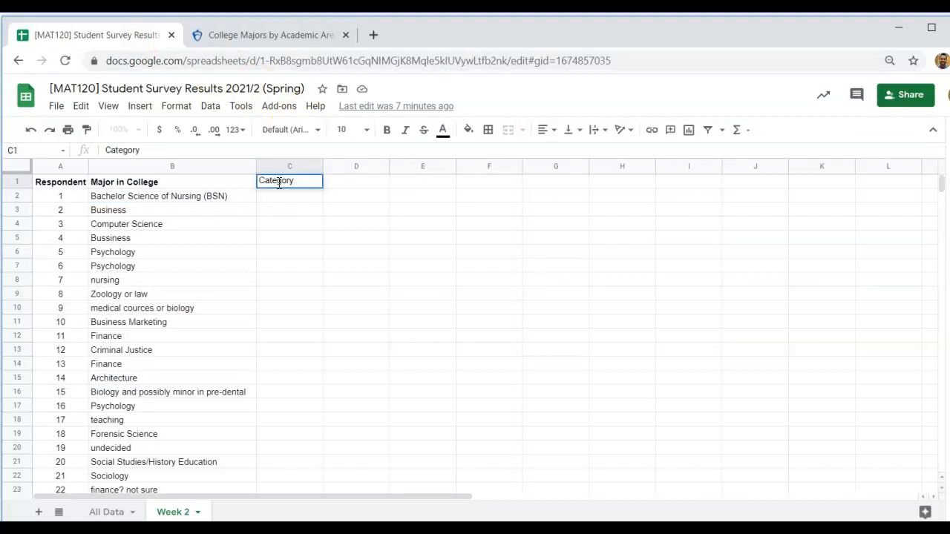
pyautogui.press('Return')
pyautogui.click(280, 185)
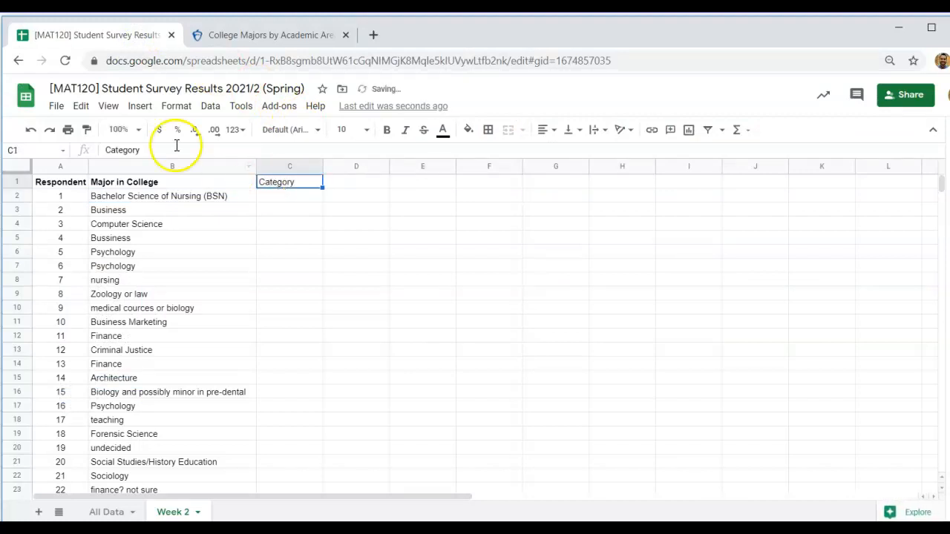
pyautogui.click(387, 130)
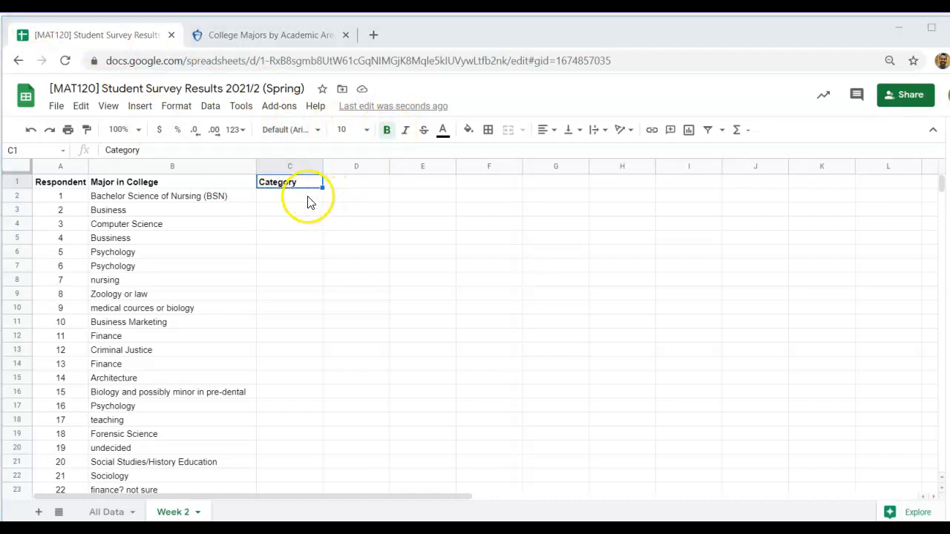
# Enter "Health Professions and Related Programs" in C2 as the nursing category, checking the wording in the College Majors PDF
pyautogui.click(310, 200)
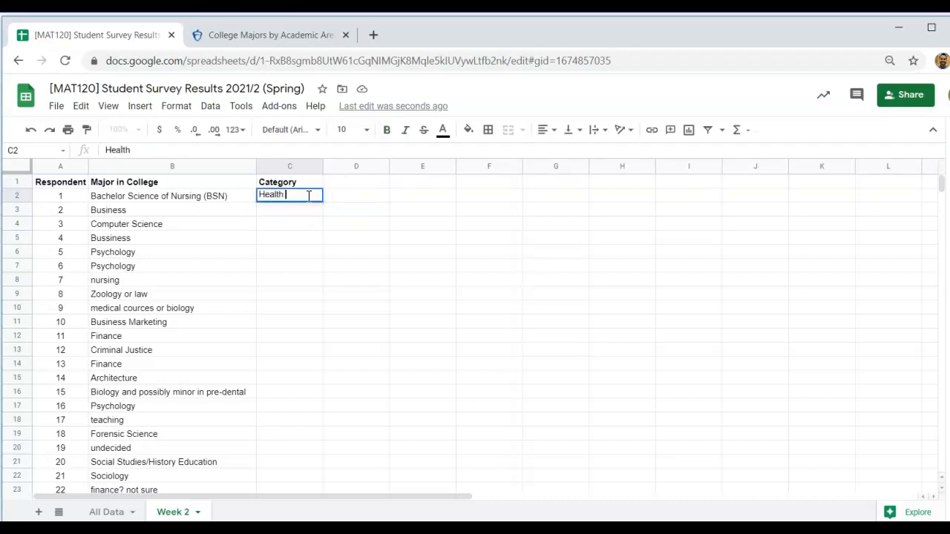
pyautogui.click(234, 35)
pyautogui.click(87, 37)
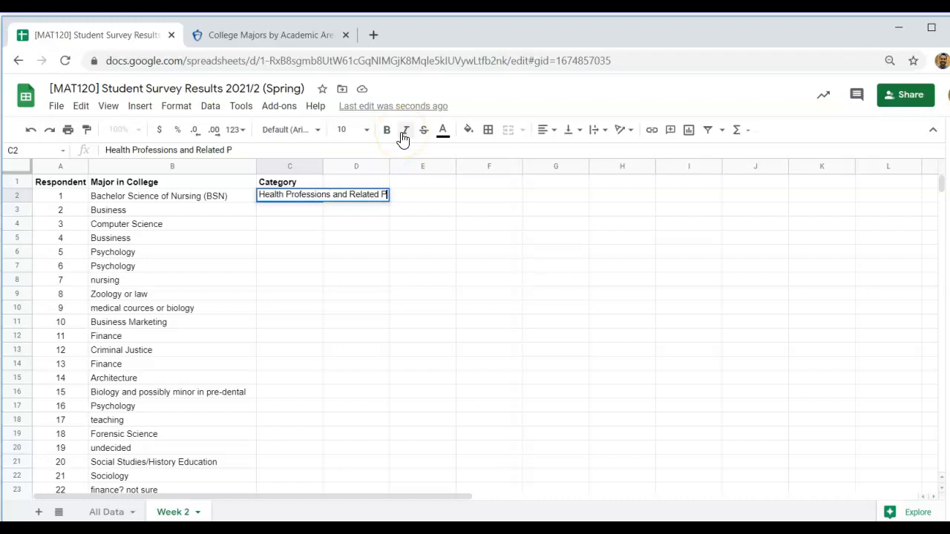
pyautogui.press('Return')
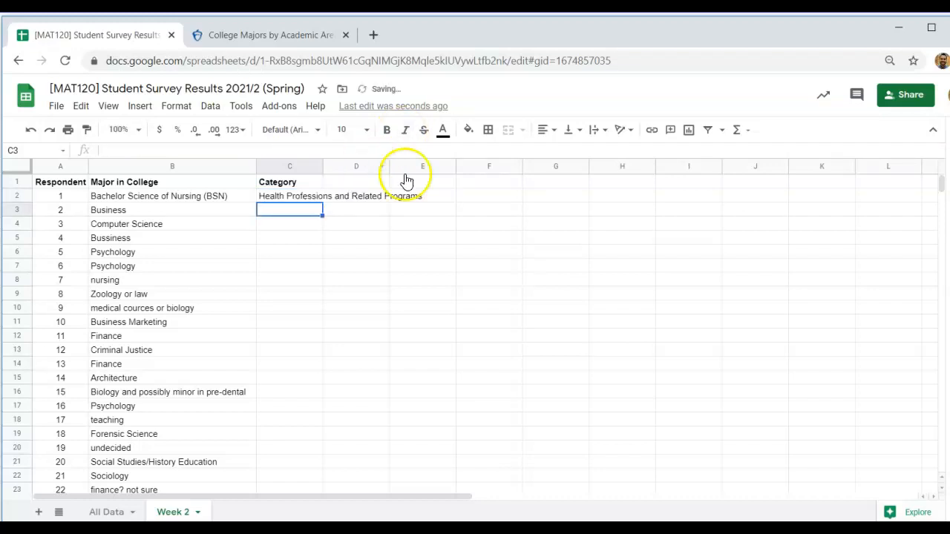
# Fit the width of the Category column C to its contents and select C2
pyautogui.click(294, 169)
pyautogui.hotkey('ctrl', 'c')
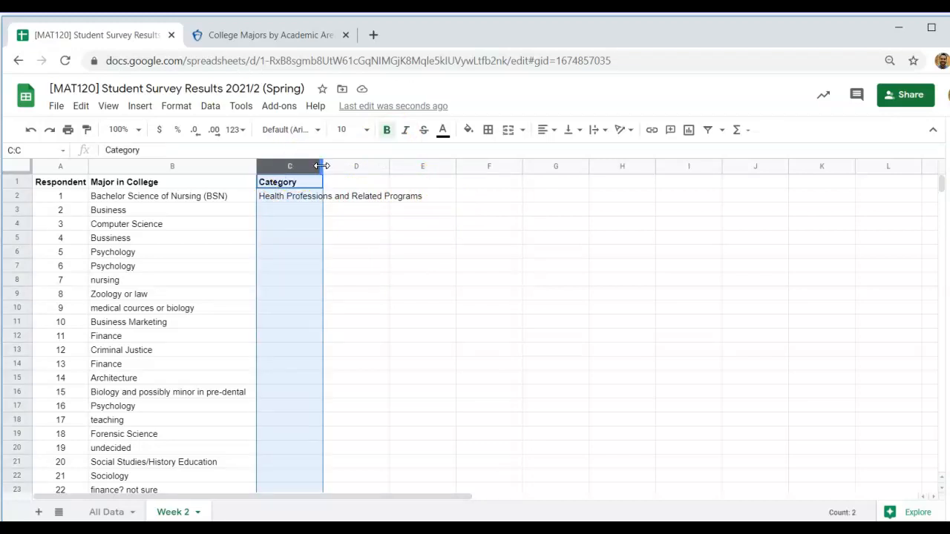
pyautogui.doubleClick(321, 165)
pyautogui.click(340, 270)
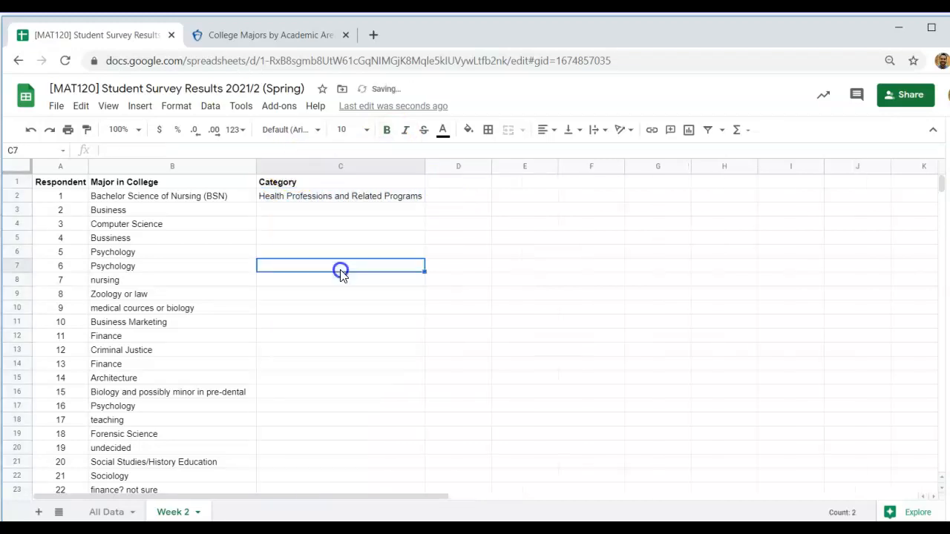
pyautogui.click(319, 203)
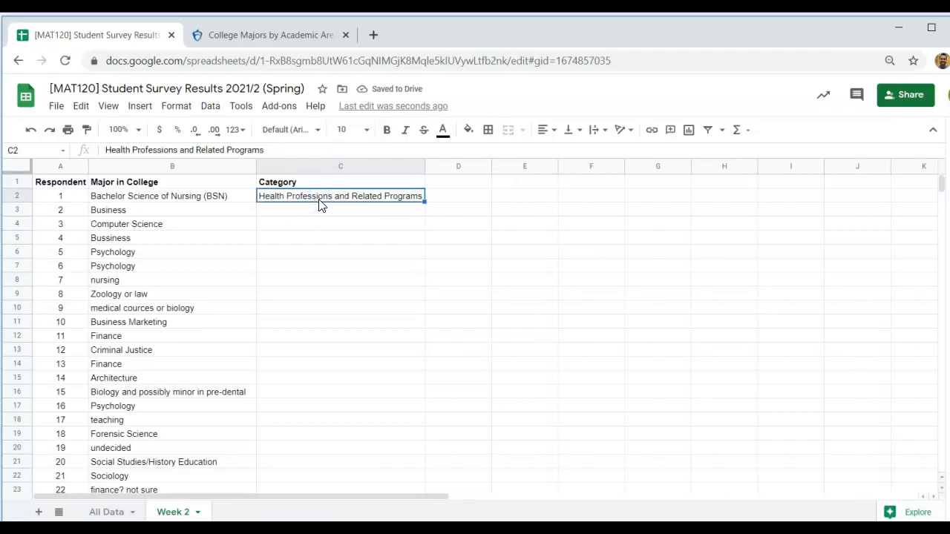
# Copy the nursing category from C2 into C8 for the other nursing respondent
pyautogui.press('Down')
pyautogui.press('Down')
pyautogui.press('Down')
pyautogui.press('Down')
pyautogui.press('Down')
pyautogui.press('Down')
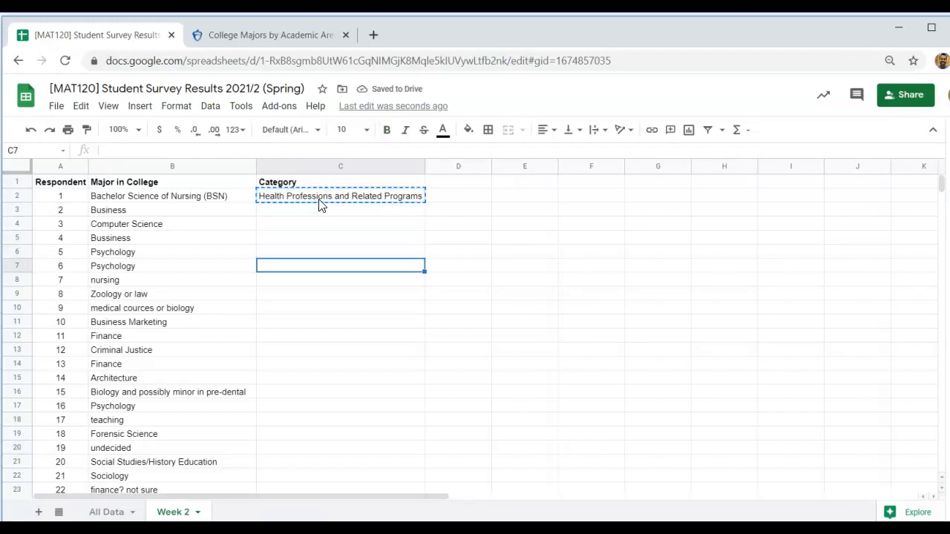
pyautogui.hotkey('ctrl', 'v')
pyautogui.press('Down')
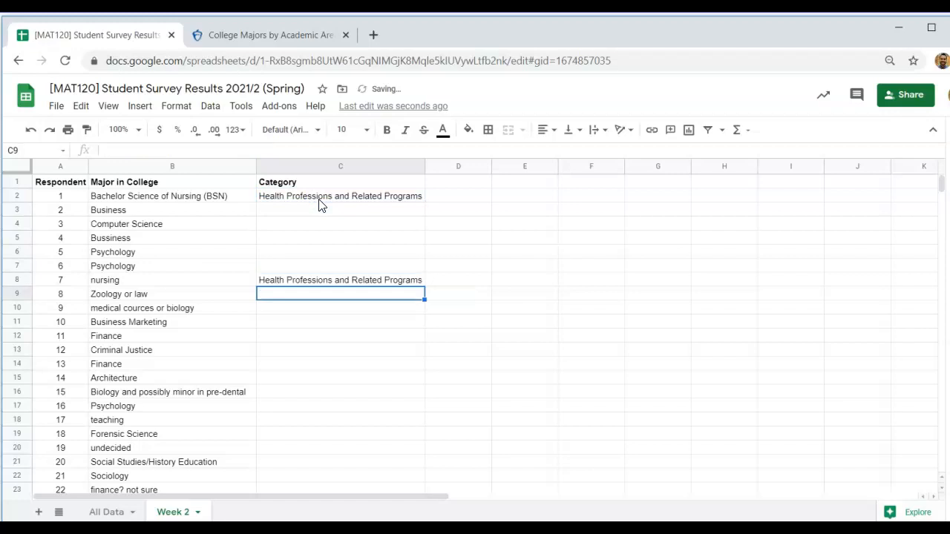
# Select C3, switch to the College Majors PDF, search it for "business", and check the wording of the matching area heading
pyautogui.click(316, 210)
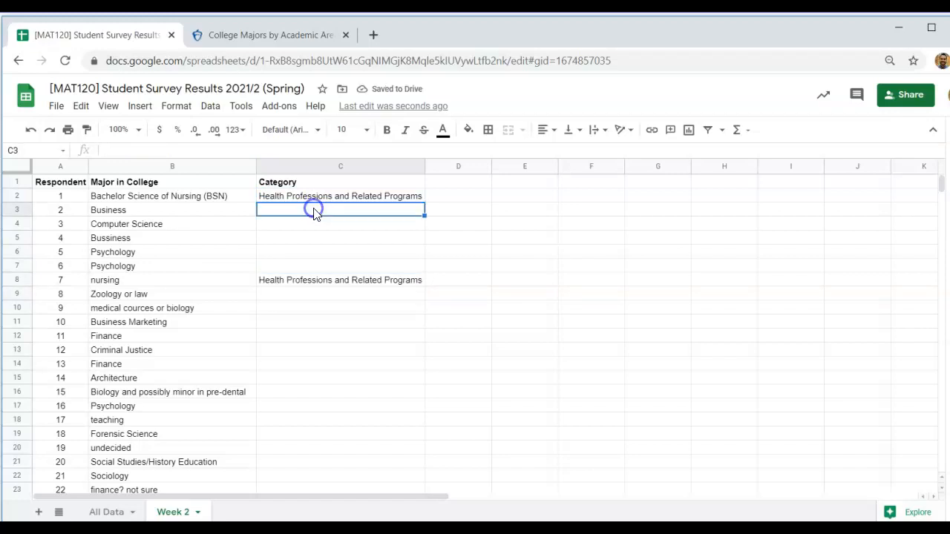
pyautogui.click(218, 26)
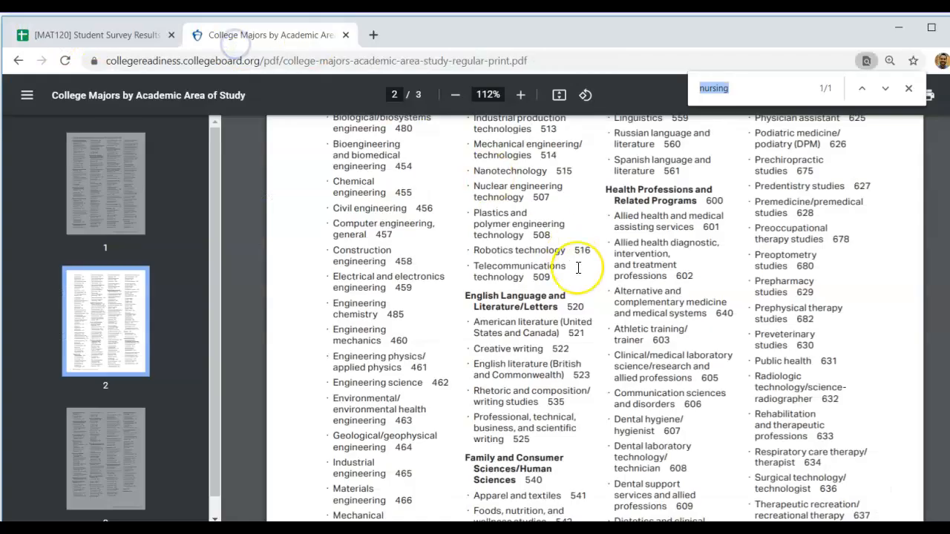
pyautogui.write('bu')
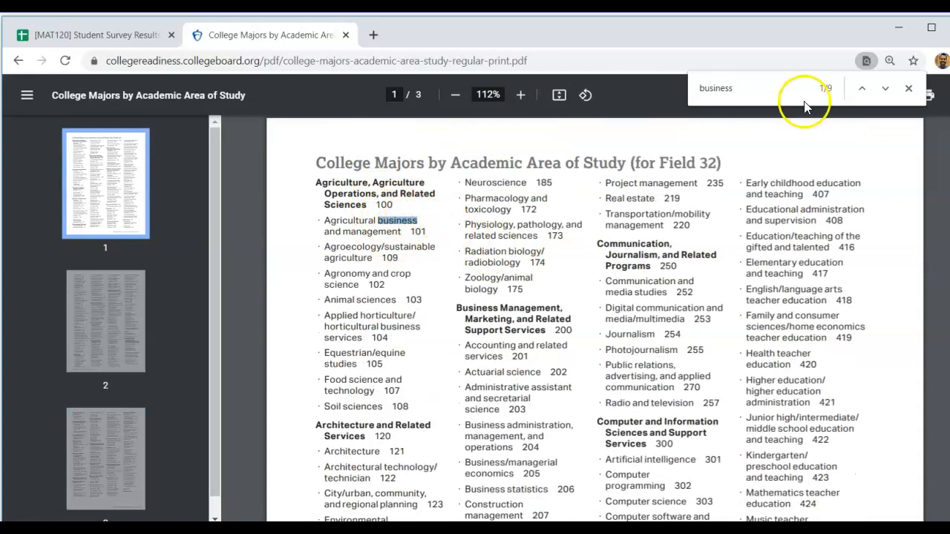
pyautogui.press('Return')
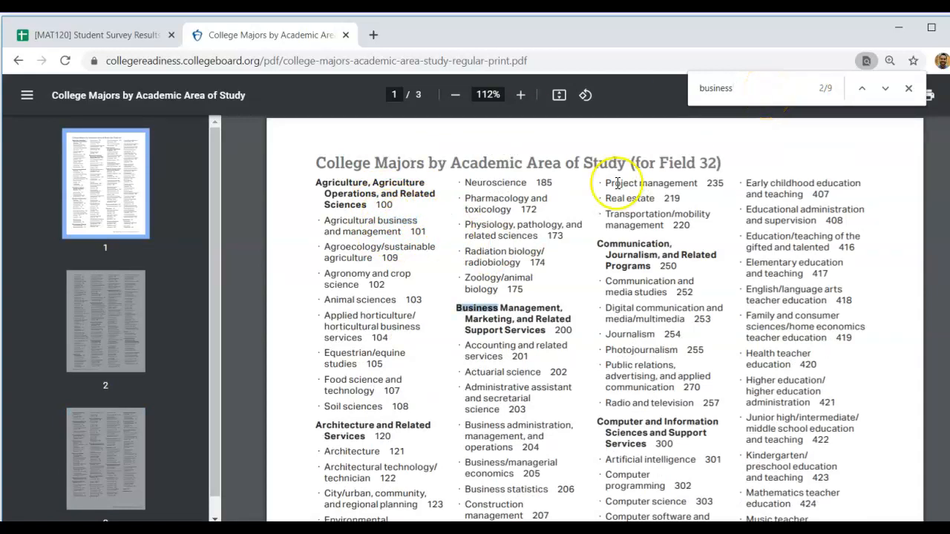
pyautogui.press('Return')
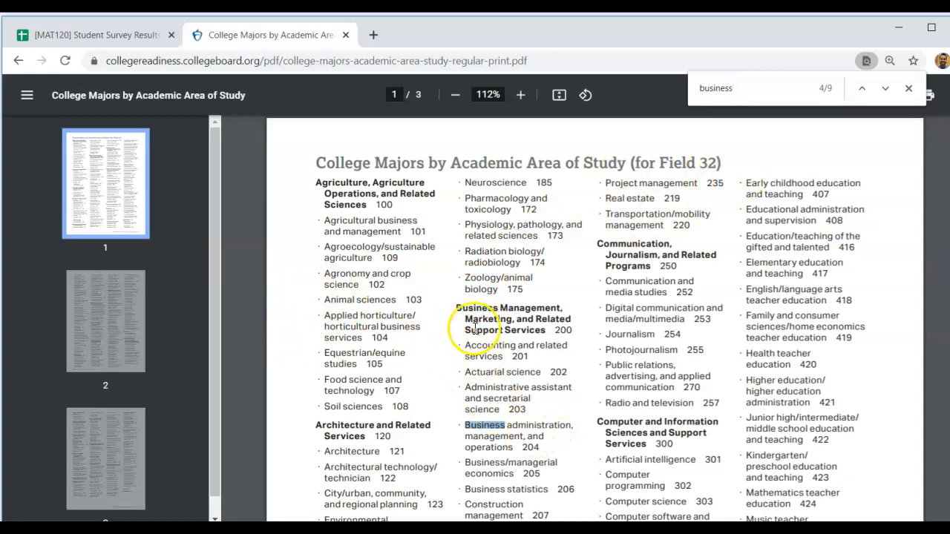
pyautogui.moveTo(456, 307); pyautogui.dragTo(521, 319)
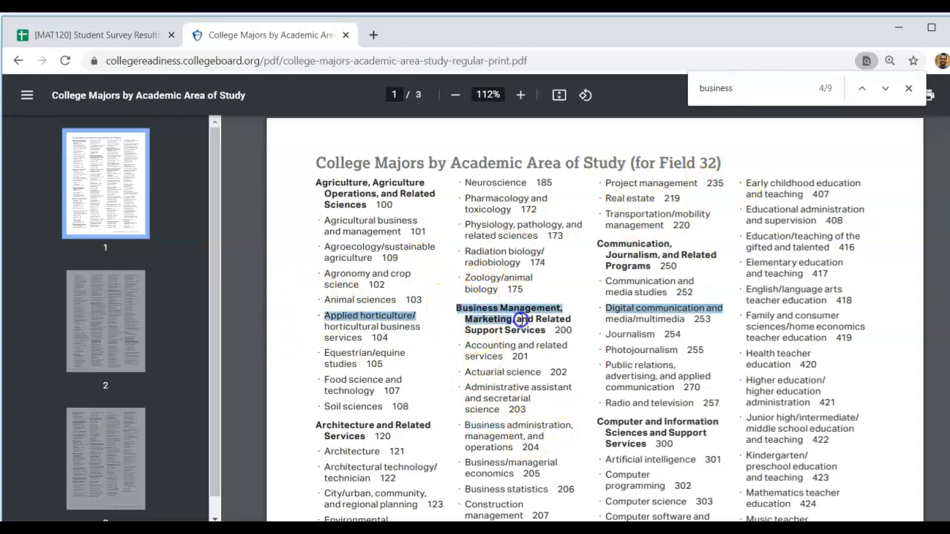
pyautogui.click(526, 311)
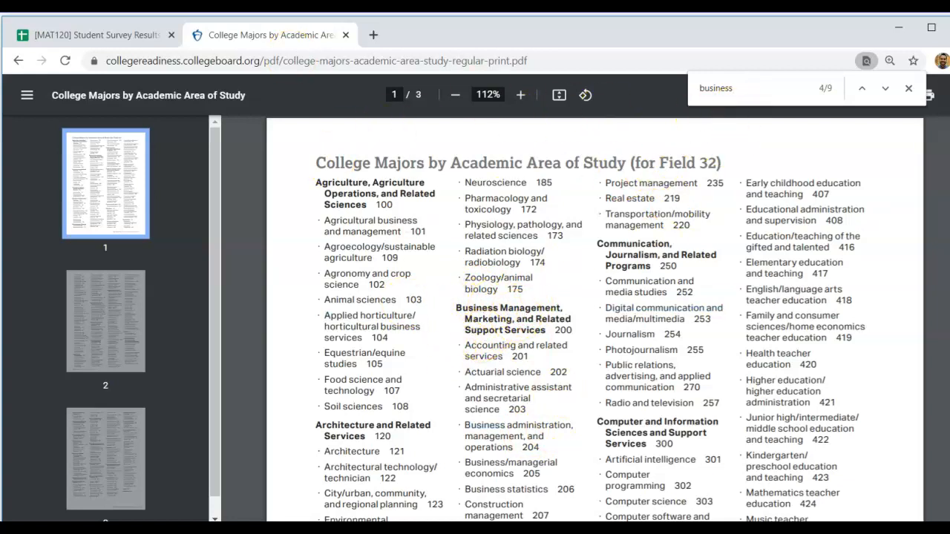
# Return to the survey spreadsheet and enter "Business Management and Marketing" in C3 as the business category
pyautogui.click(132, 35)
pyautogui.write('B')
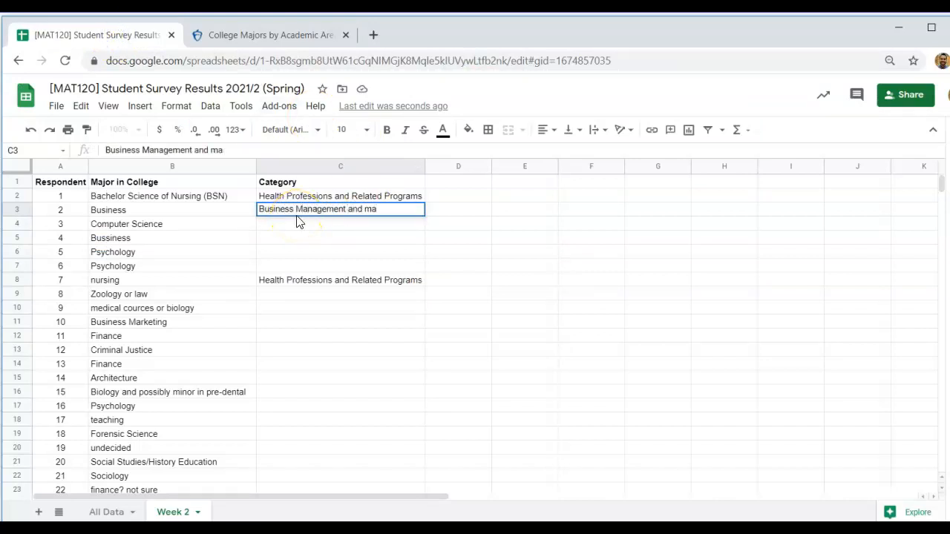
pyautogui.write('usiness Management and Marketing')
pyautogui.press('Return')
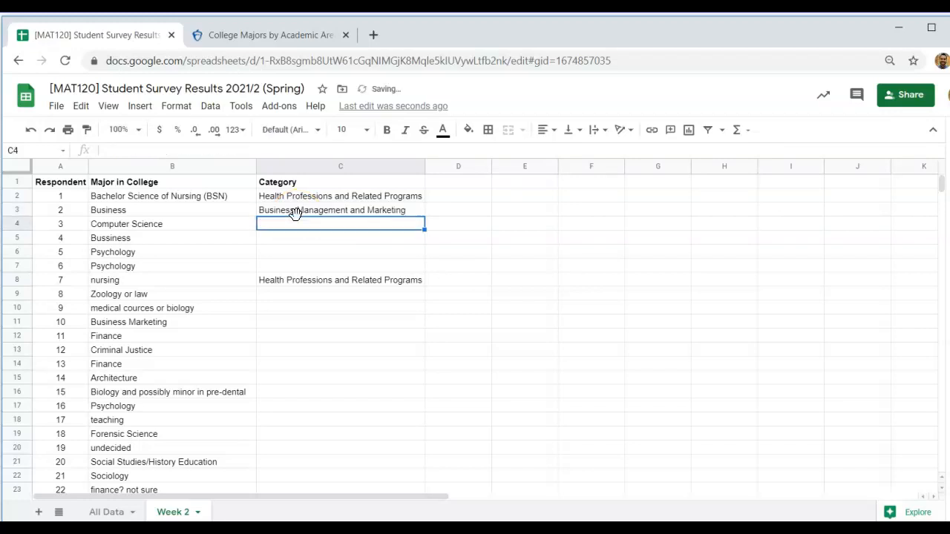
# Copy the category from C3 into C25 for the international business major
pyautogui.scroll(-3, 415, 285)
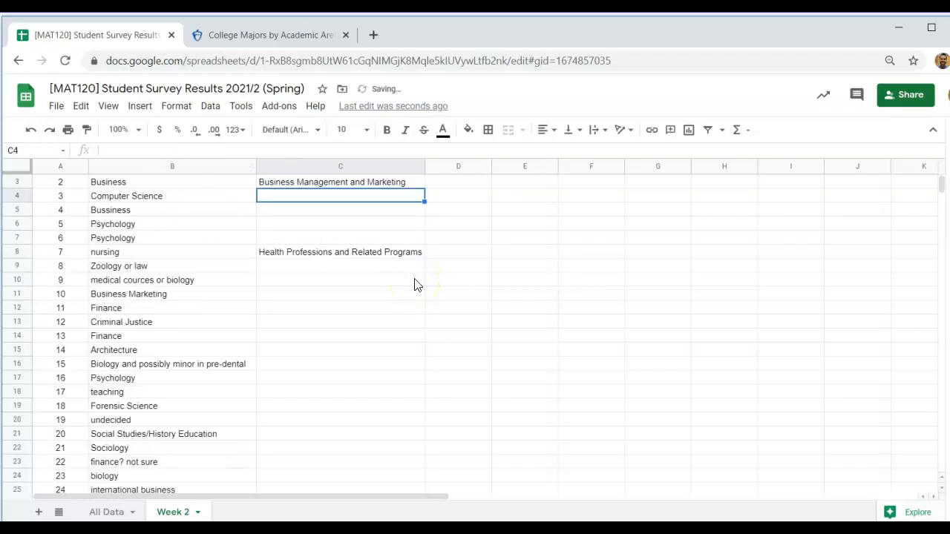
pyautogui.scroll(3, 416, 285)
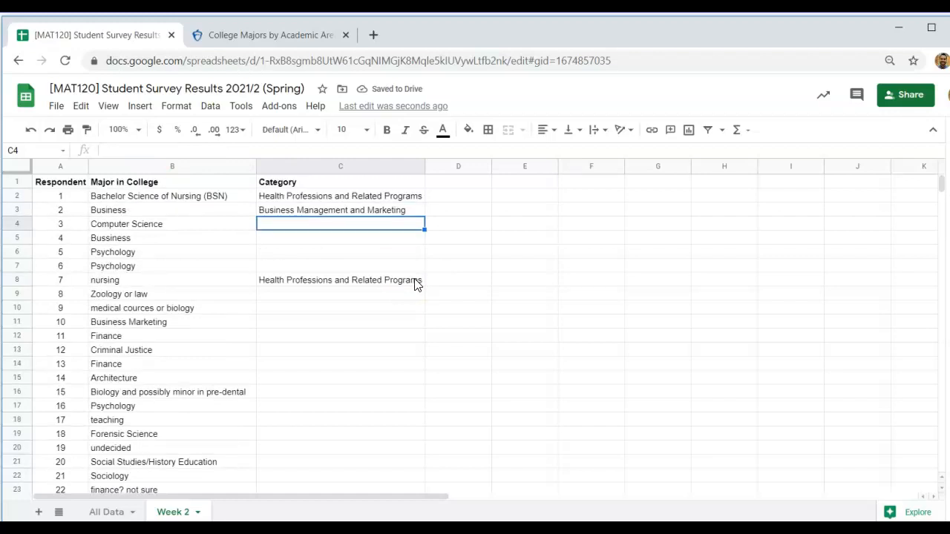
pyautogui.click(418, 212)
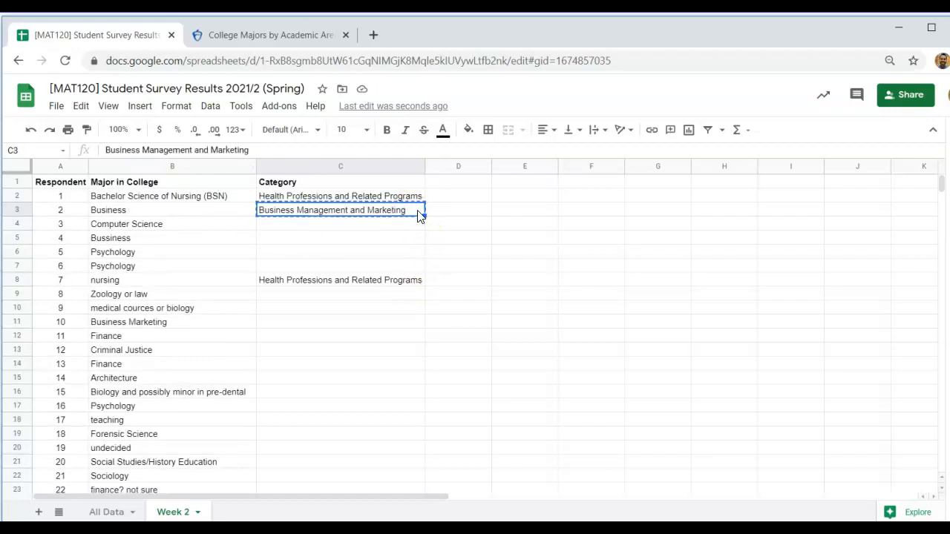
pyautogui.scroll(-3, 349, 357)
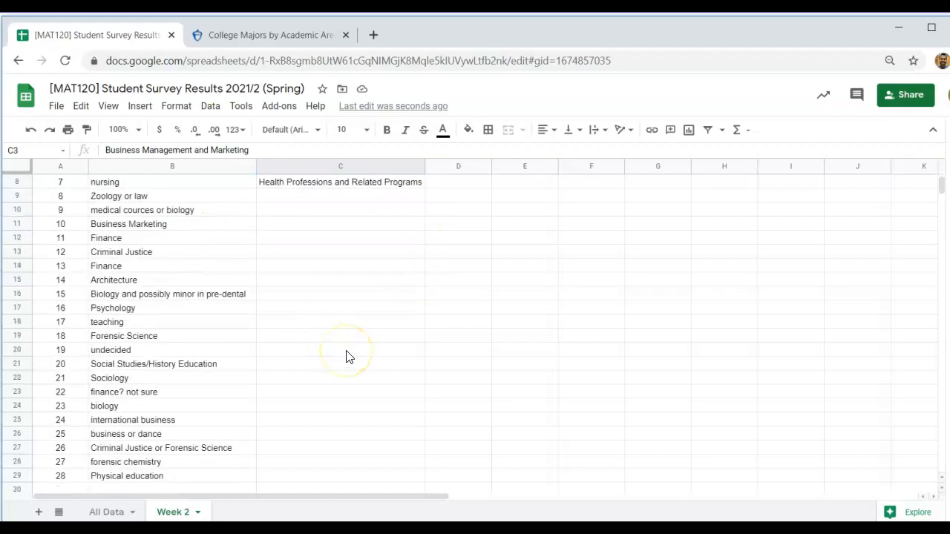
pyautogui.click(280, 409)
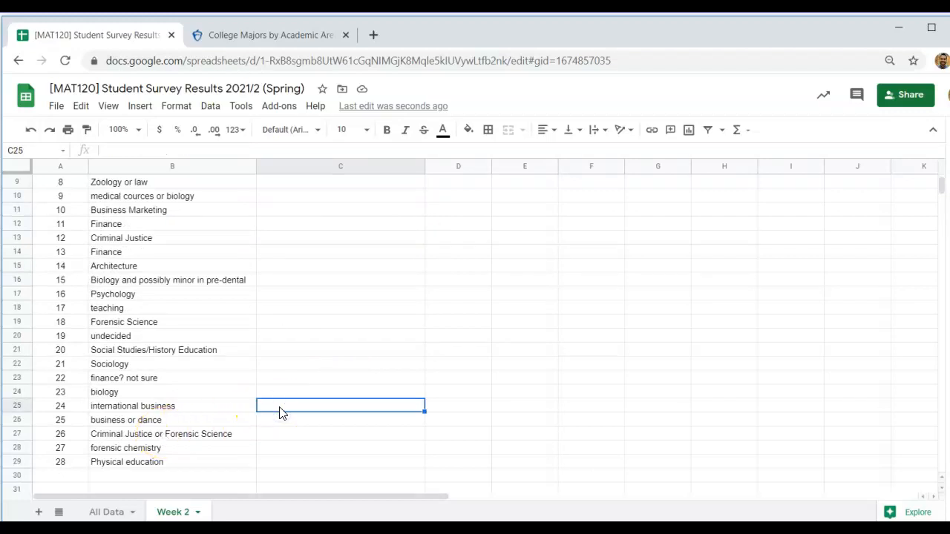
pyautogui.write('Business Management and Marketing')
pyautogui.click(322, 321)
# Review the two-option majors such as "Zoology or law" and categorize "business or dance" in C26 as "Business Management and Marketing"
pyautogui.scroll(3, 323, 324)
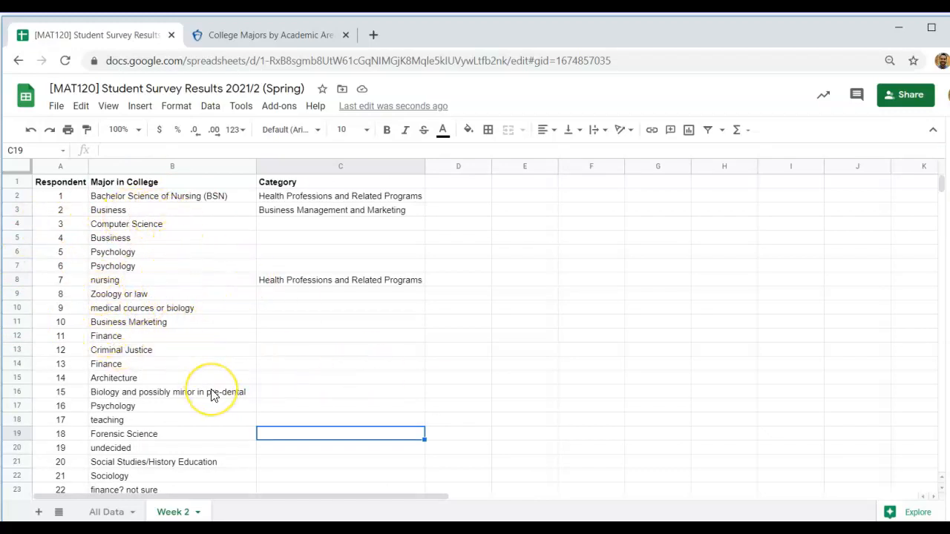
pyautogui.click(115, 295)
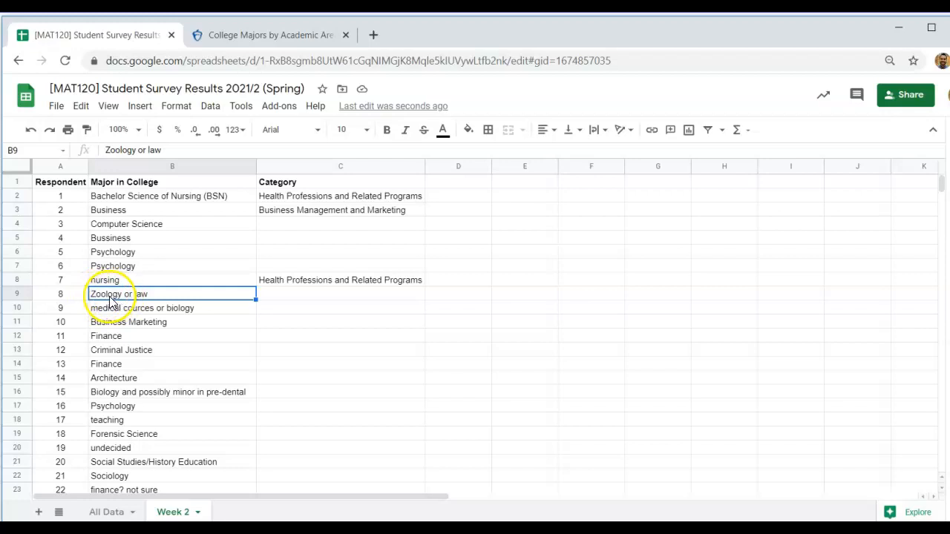
pyautogui.scroll(-3, 239, 357)
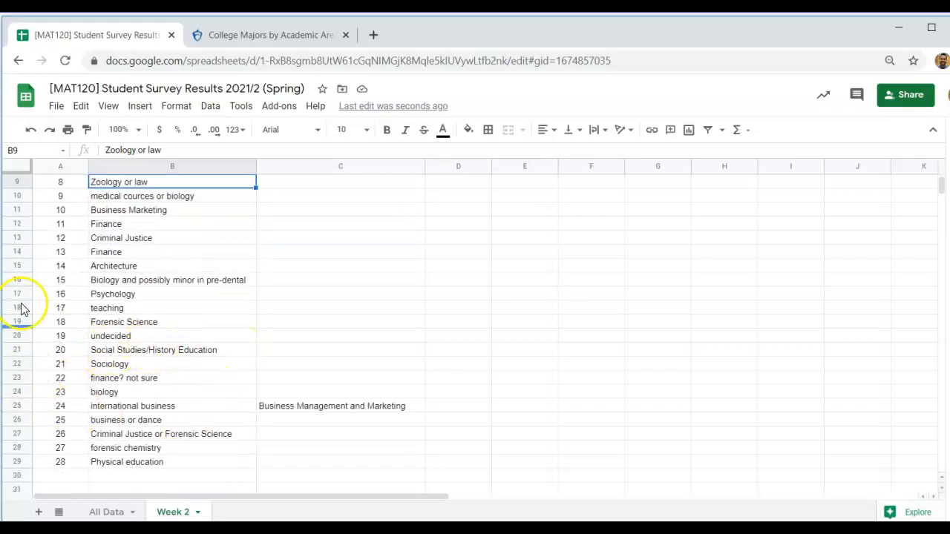
pyautogui.click(156, 421)
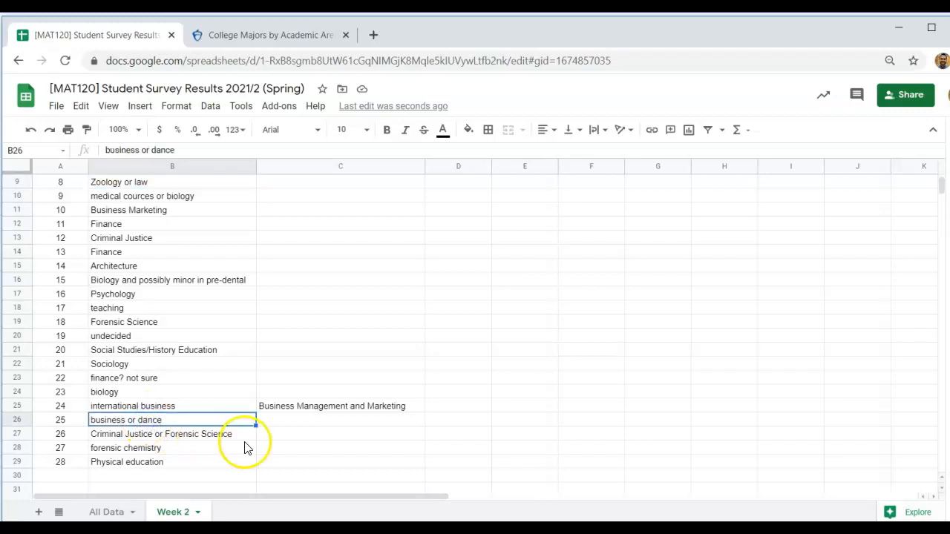
pyautogui.click(280, 422)
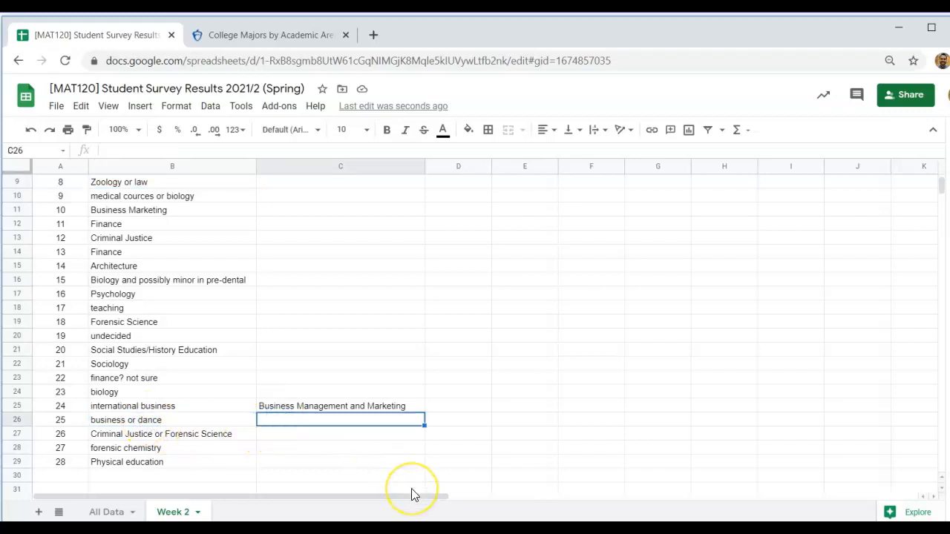
pyautogui.write('Business Management and Marketing')
pyautogui.click(367, 351)
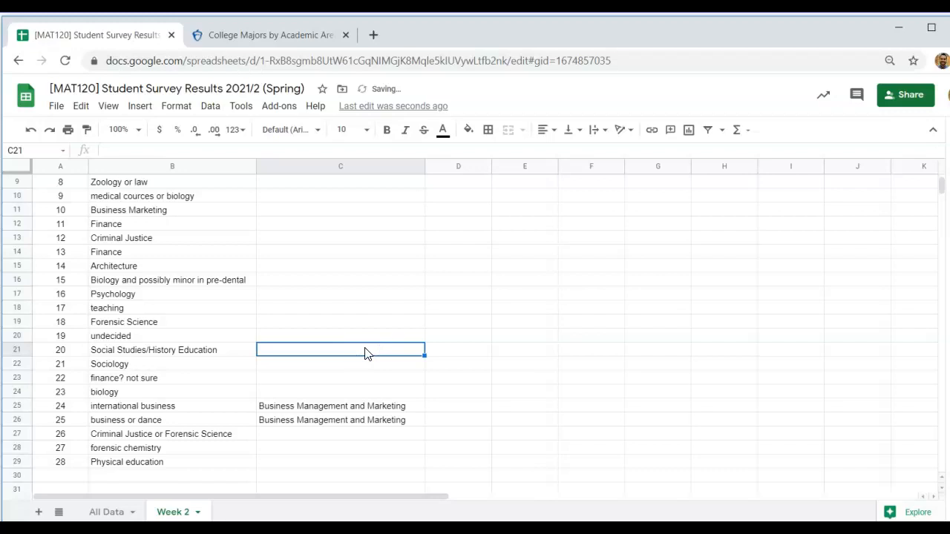
# From the All Data sheet, add a new sheet named "Week 3" and place it after Week 2
pyautogui.click(112, 512)
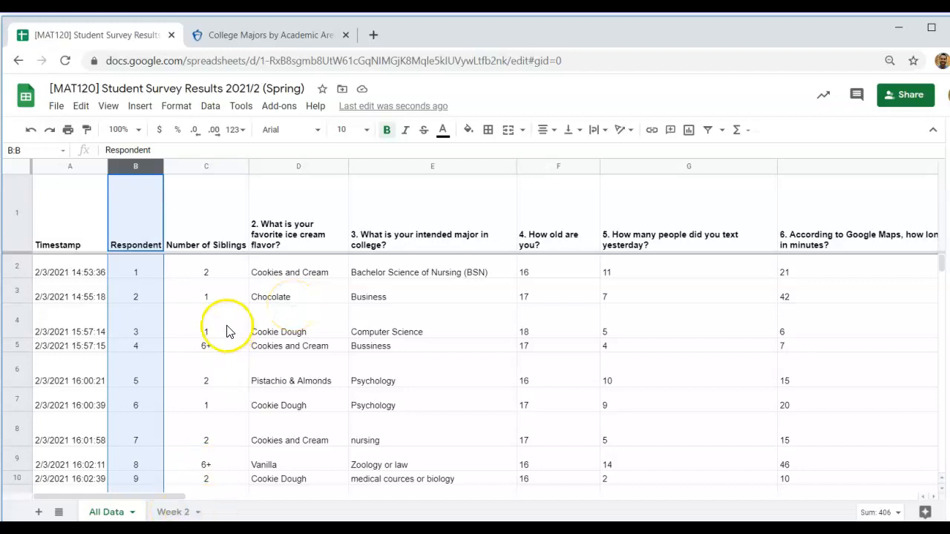
pyautogui.click(201, 310)
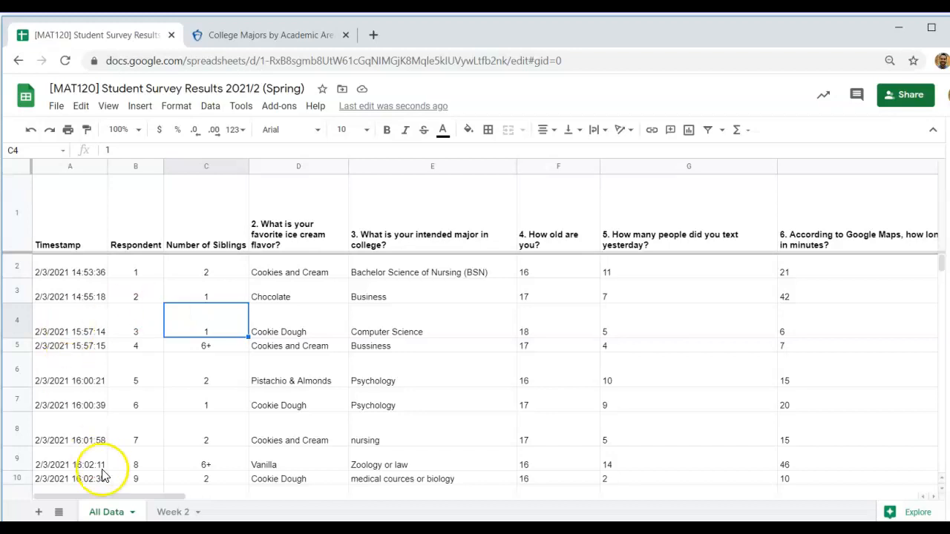
pyautogui.click(39, 513)
pyautogui.doubleClick(169, 514)
pyautogui.write('We')
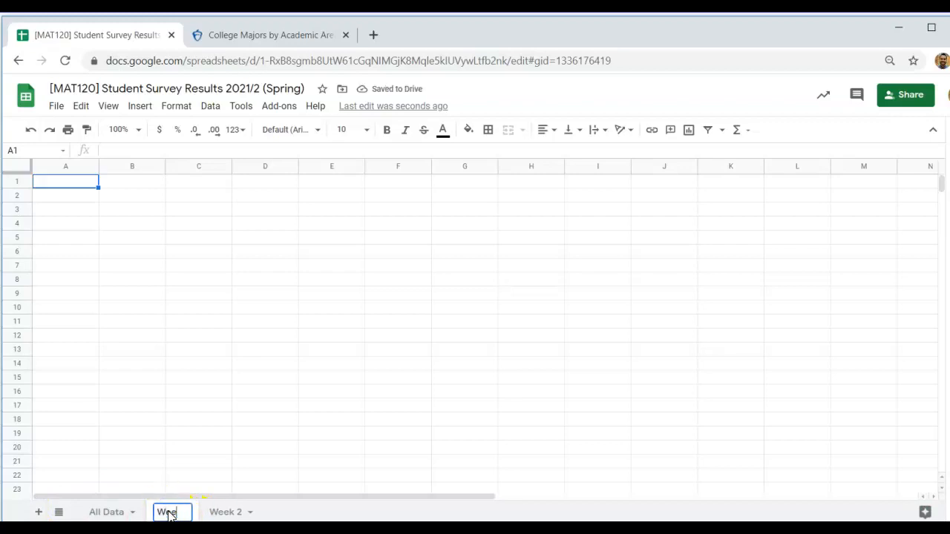
pyautogui.write('ek 3')
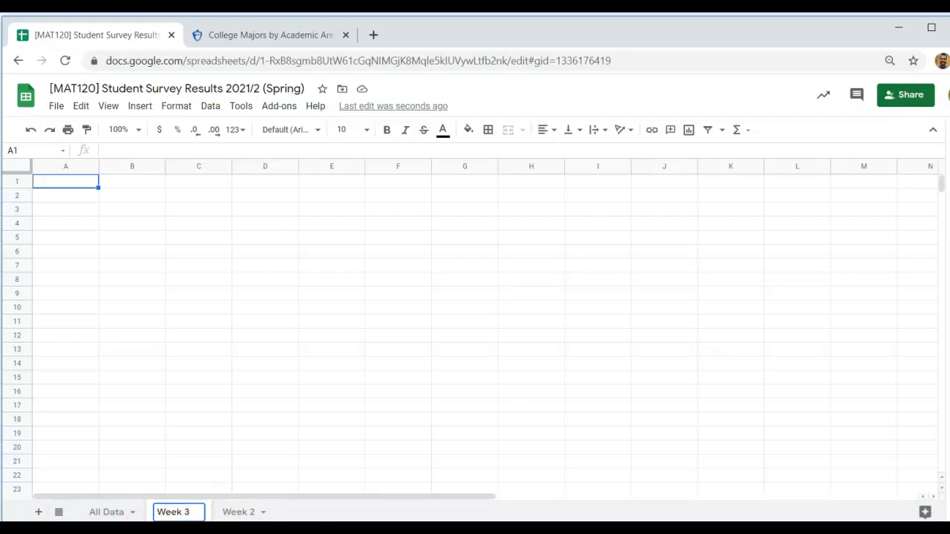
pyautogui.click(310, 515)
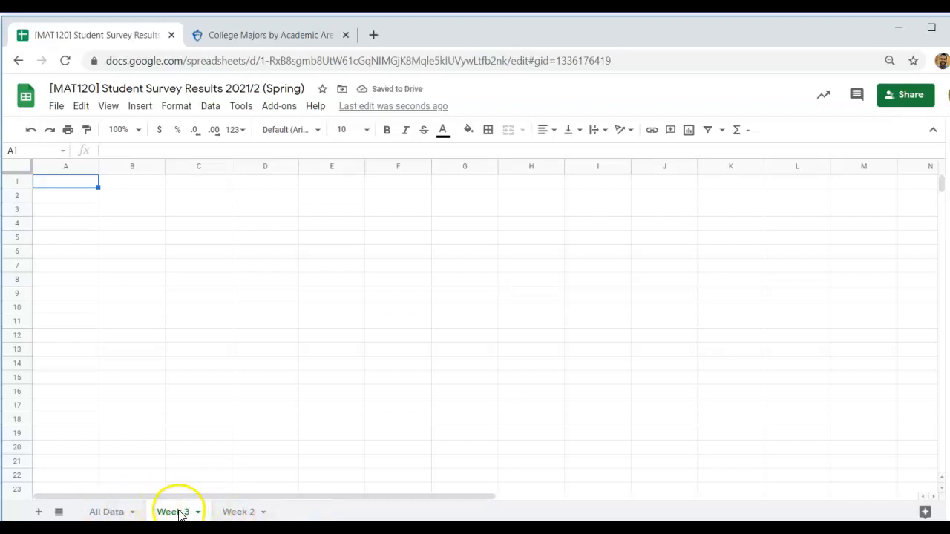
pyautogui.moveTo(181, 512); pyautogui.dragTo(238, 512)
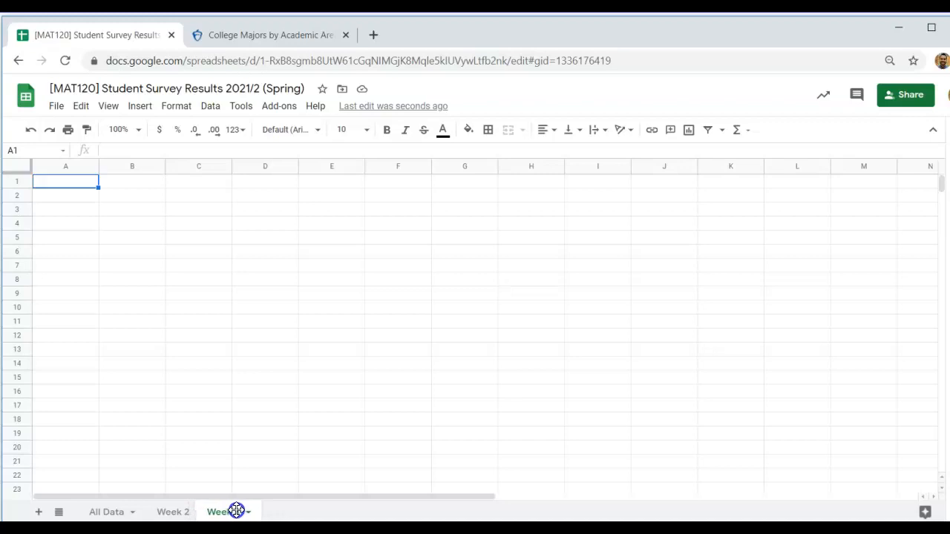
# Copy the Respondent column from the All Data sheet into column A of the Week 3 sheet
pyautogui.click(107, 513)
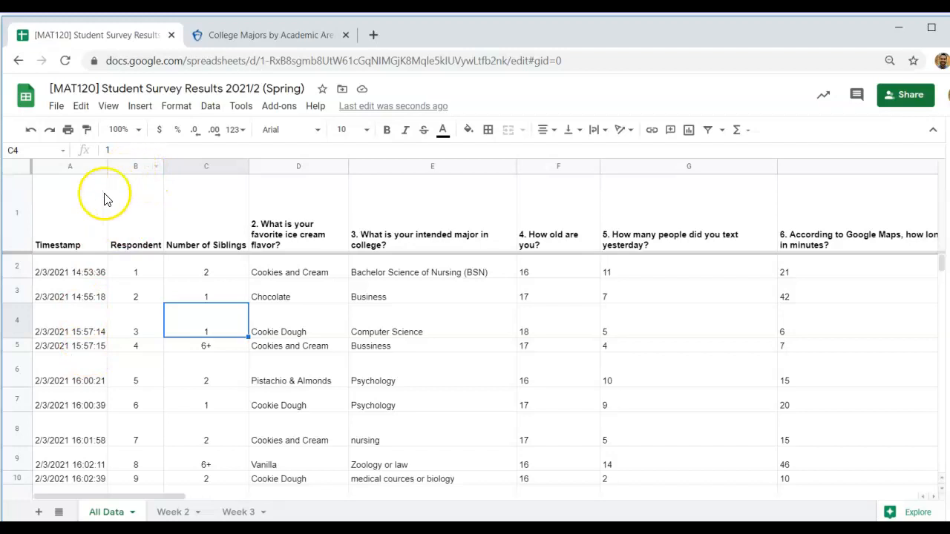
pyautogui.click(135, 164)
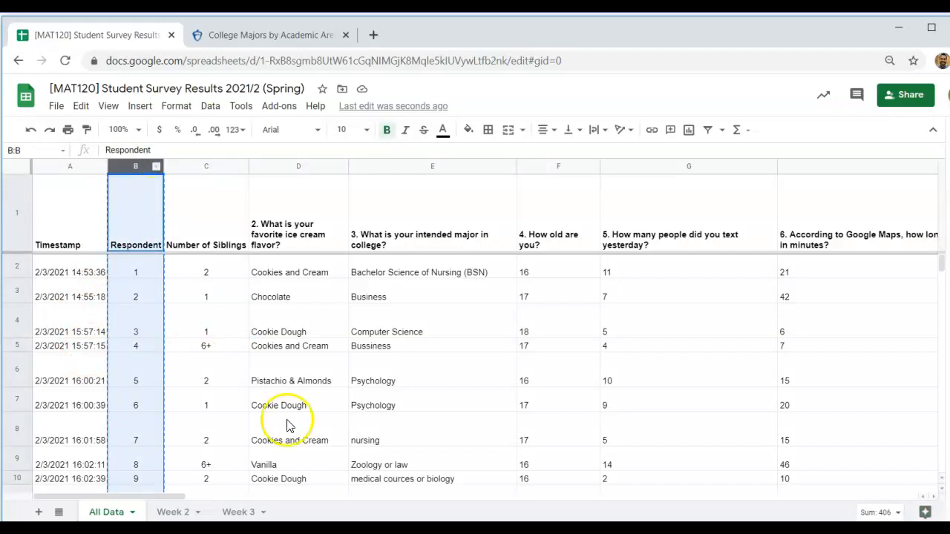
pyautogui.click(239, 512)
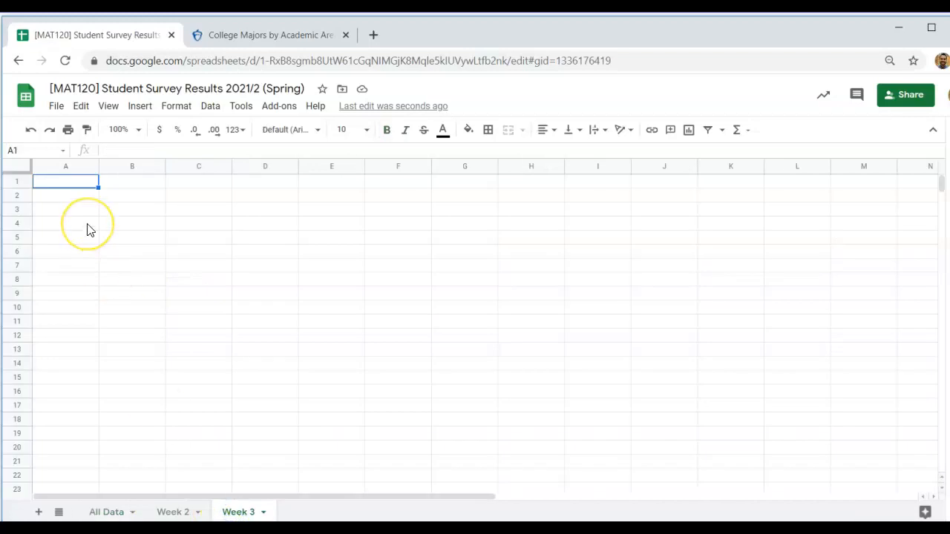
pyautogui.hotkey('ctrl', 'v')
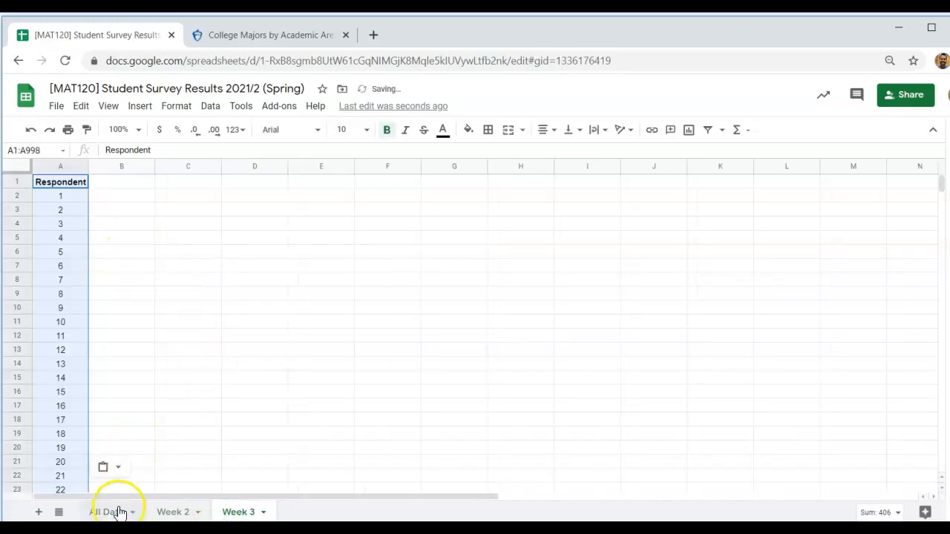
# Look through the survey question headers on the All Data sheet, from the number of siblings to the hair color question
pyautogui.click(108, 512)
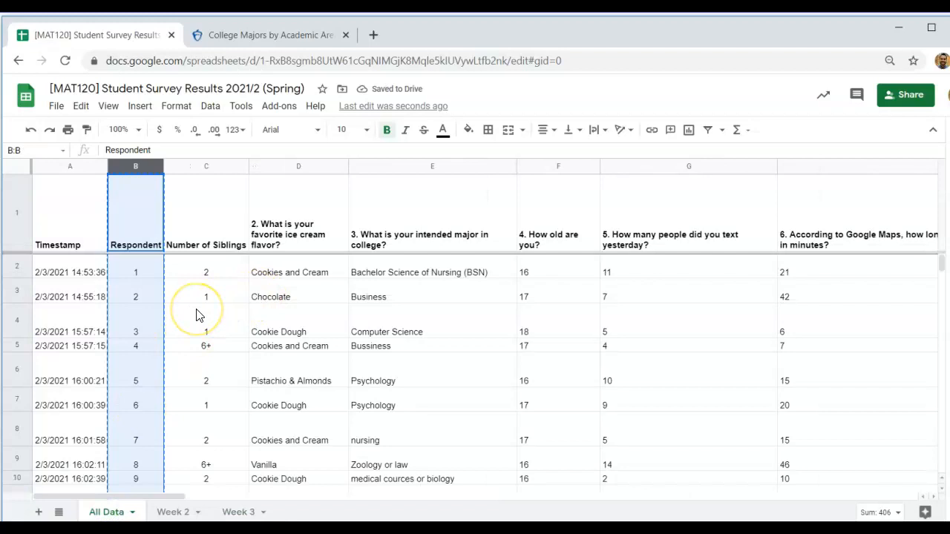
pyautogui.click(197, 316)
pyautogui.click(213, 212)
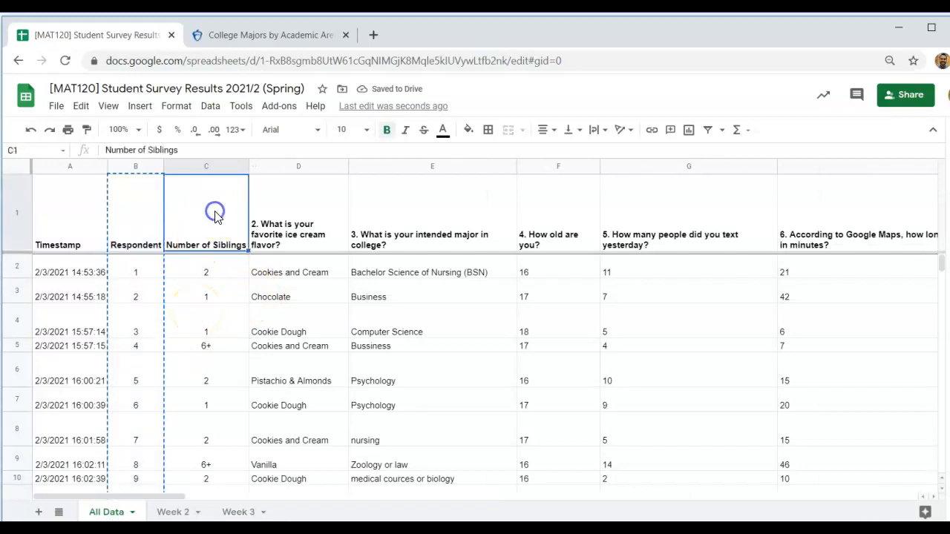
pyautogui.press('Right')
pyautogui.press('Right')
pyautogui.press('Right')
pyautogui.press('Right')
pyautogui.press('Right')
pyautogui.press('Right')
pyautogui.press('Right')
pyautogui.press('Right')
pyautogui.press('Right')
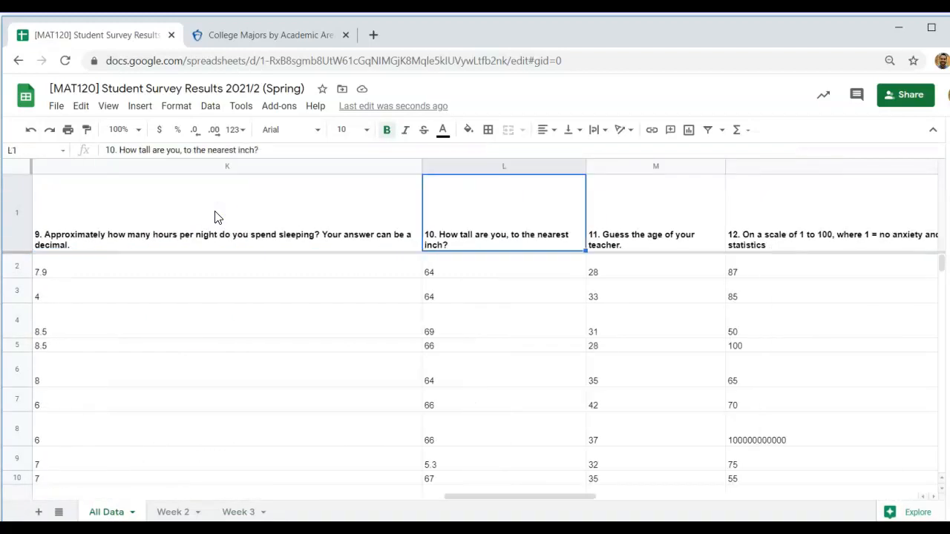
pyautogui.press('Right')
pyautogui.press('Right')
pyautogui.press('Right')
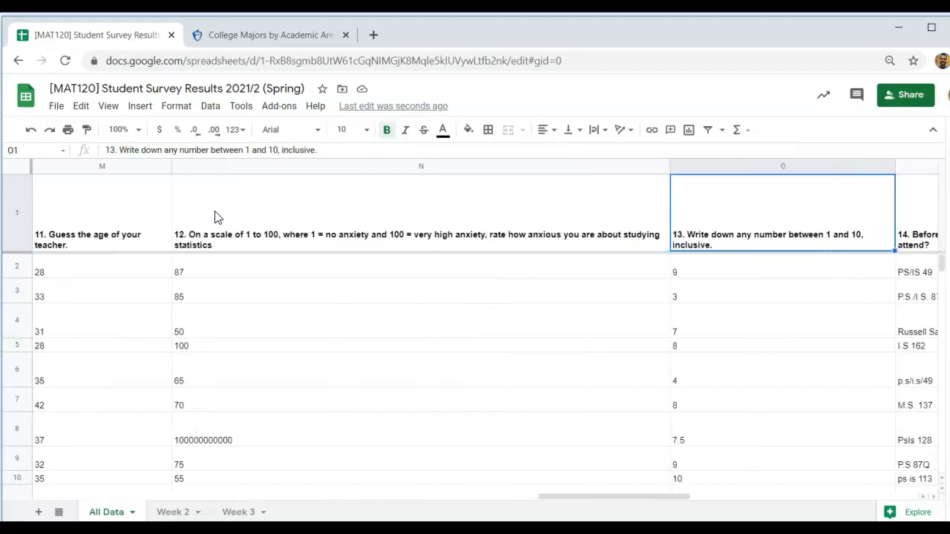
pyautogui.press('Right')
pyautogui.press('Right')
pyautogui.press('Left')
pyautogui.press('Right')
pyautogui.press('Right')
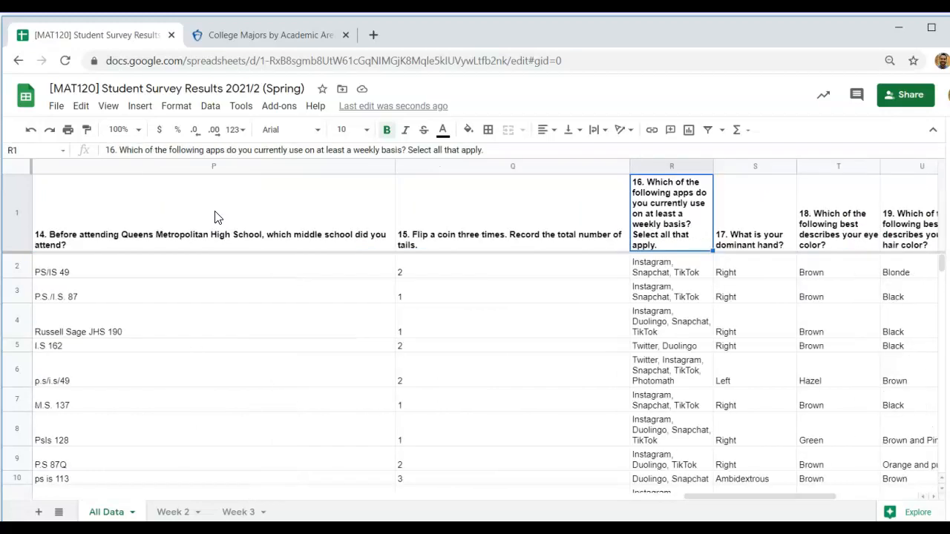
pyautogui.press('Right')
pyautogui.press('Right')
pyautogui.press('Right')
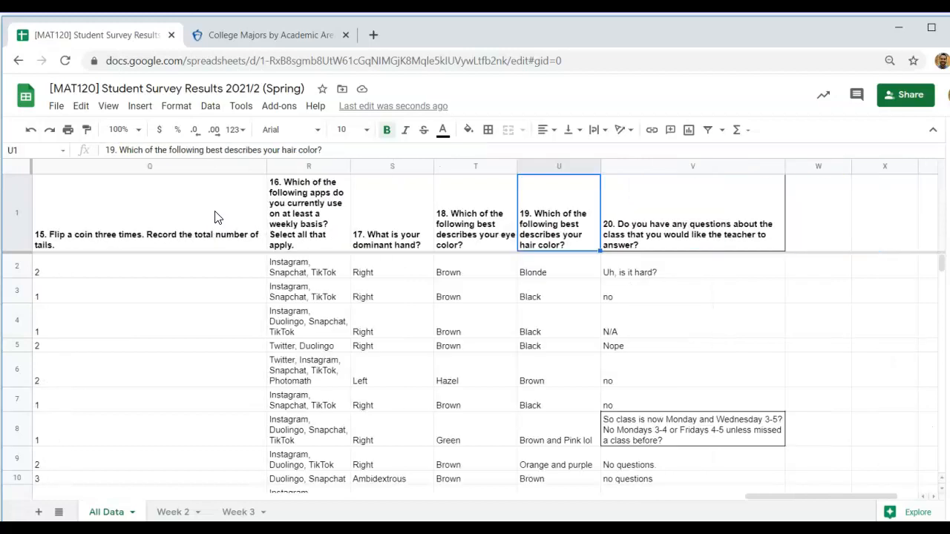
# Copy the question 12 column about anxiety over studying statistics from All Data into column B of the Week 3 sheet
pyautogui.press('Left')
pyautogui.press('Left')
pyautogui.press('Left')
pyautogui.press('Left')
pyautogui.press('Left')
pyautogui.press('Left')
pyautogui.press('Left')
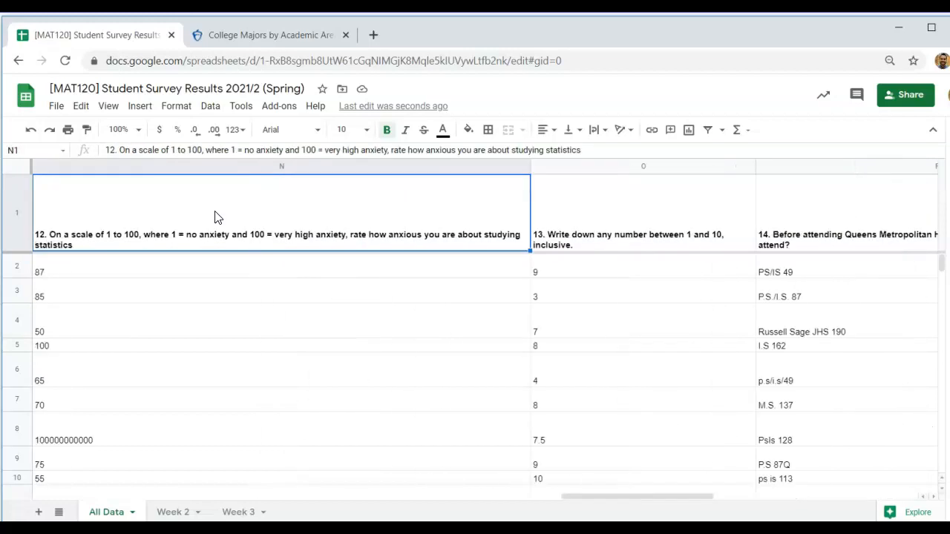
pyautogui.click(232, 165)
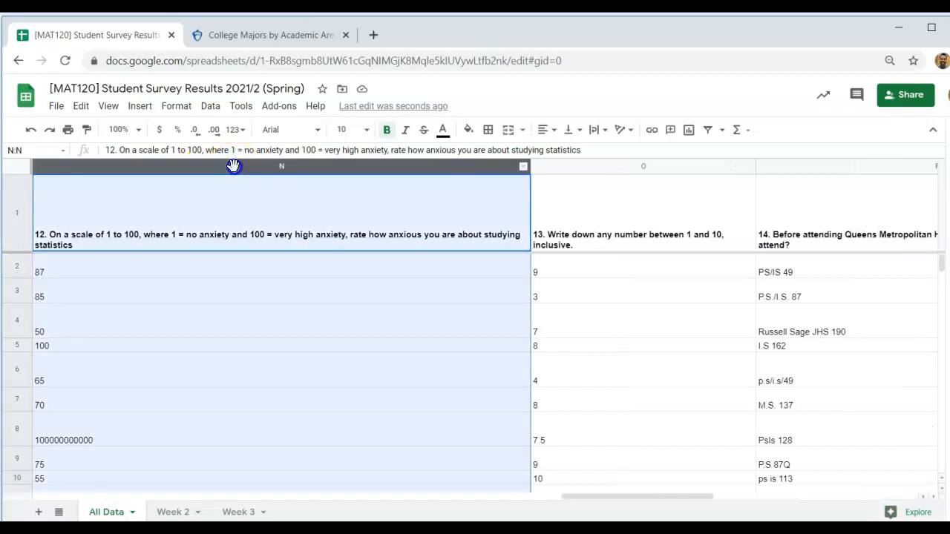
pyautogui.click(631, 365)
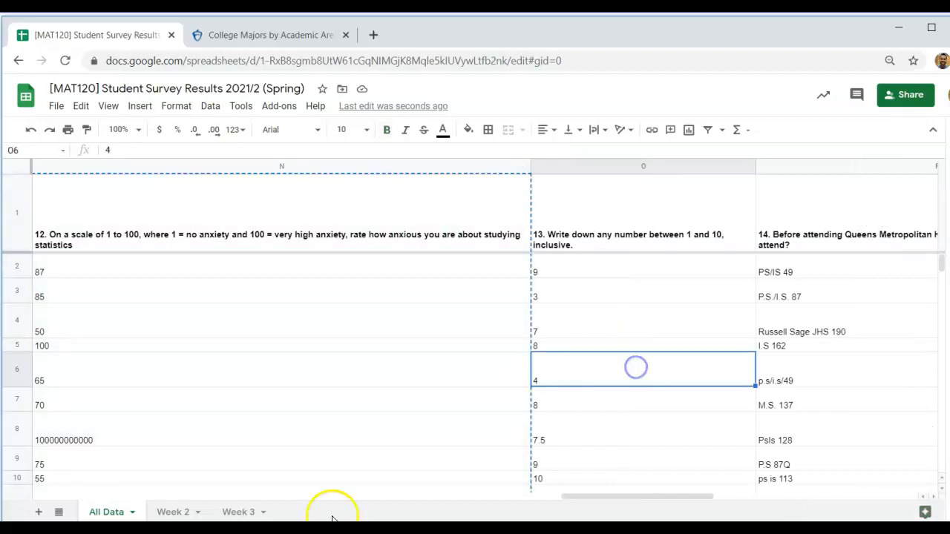
pyautogui.click(236, 513)
pyautogui.click(137, 184)
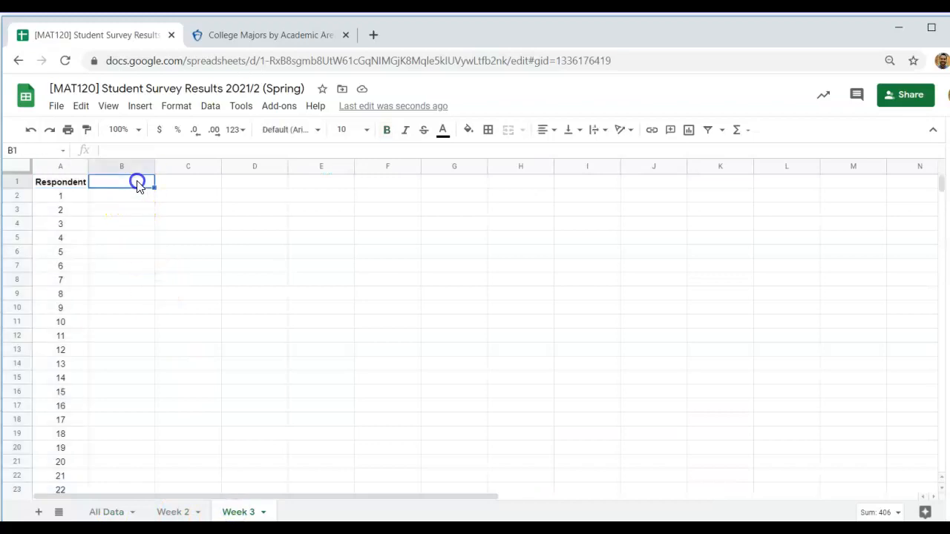
pyautogui.hotkey('ctrl', 'v')
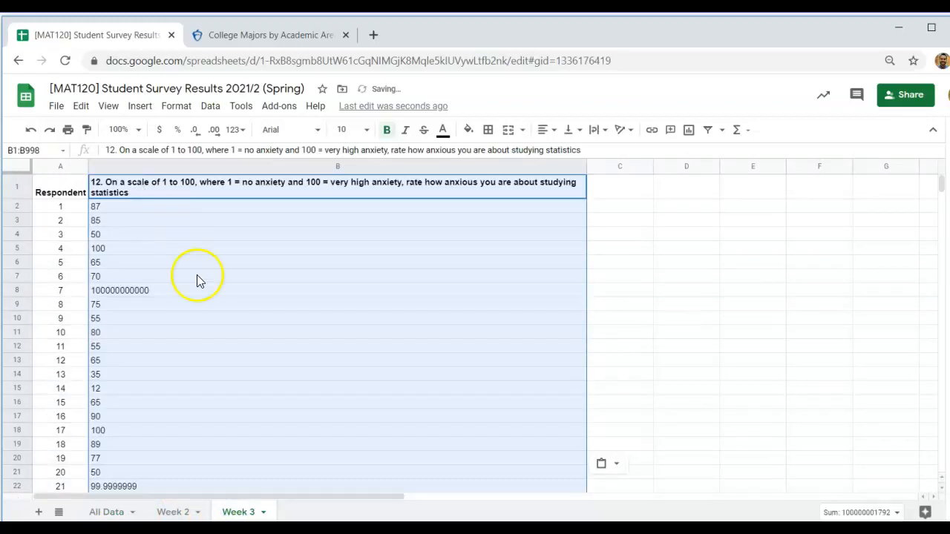
pyautogui.click(217, 307)
# Replace the long question header in B1 with "Statistics Anxiety"
pyautogui.click(168, 189)
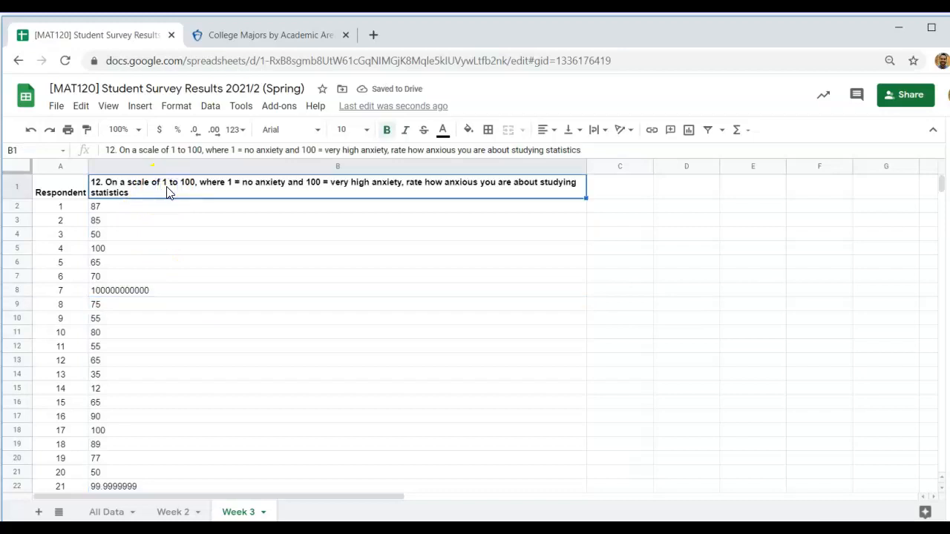
pyautogui.write('Statistics Anxiety')
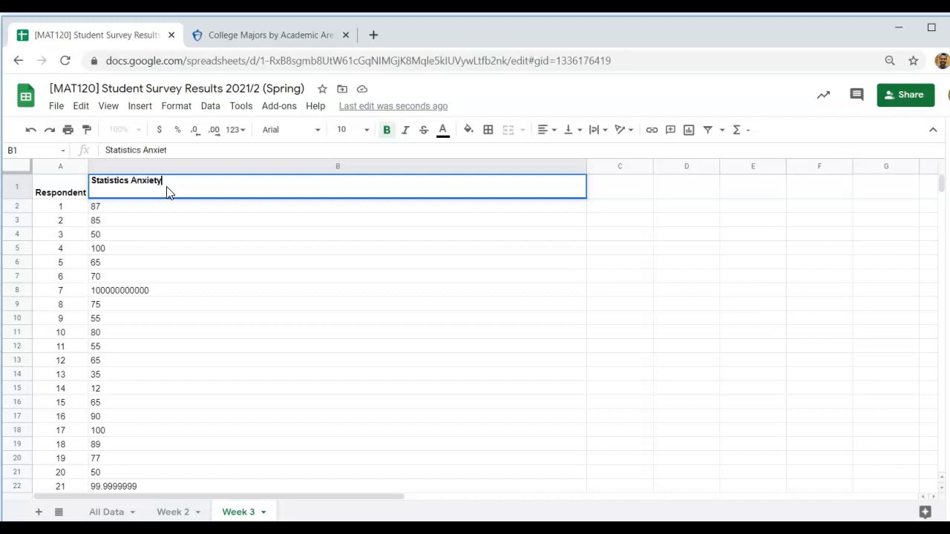
pyautogui.press('Return')
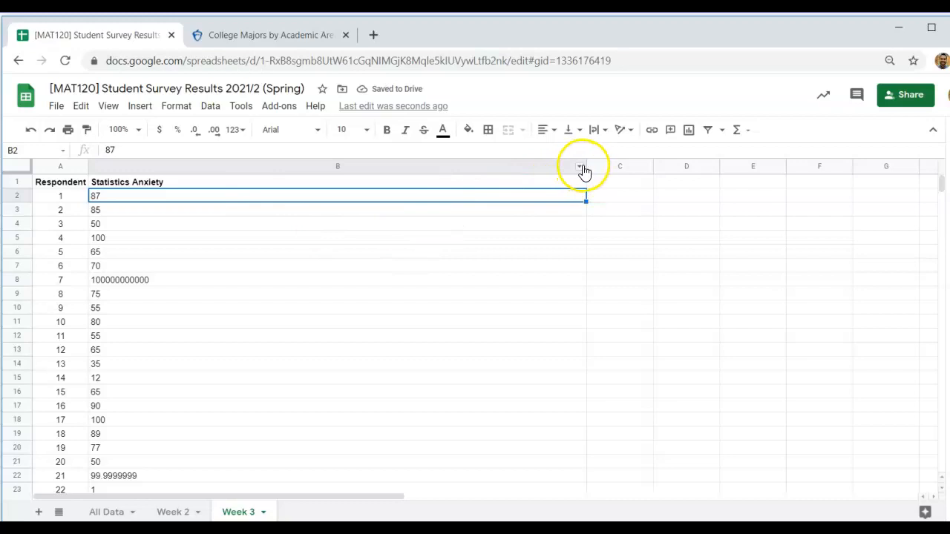
# Examine the Statistics Anxiety answers in column B for values outside the 1 to 100 scale
pyautogui.click(130, 210)
pyautogui.press('Down')
pyautogui.press('Down')
pyautogui.press('Down')
pyautogui.press('Down')
pyautogui.press('Down')
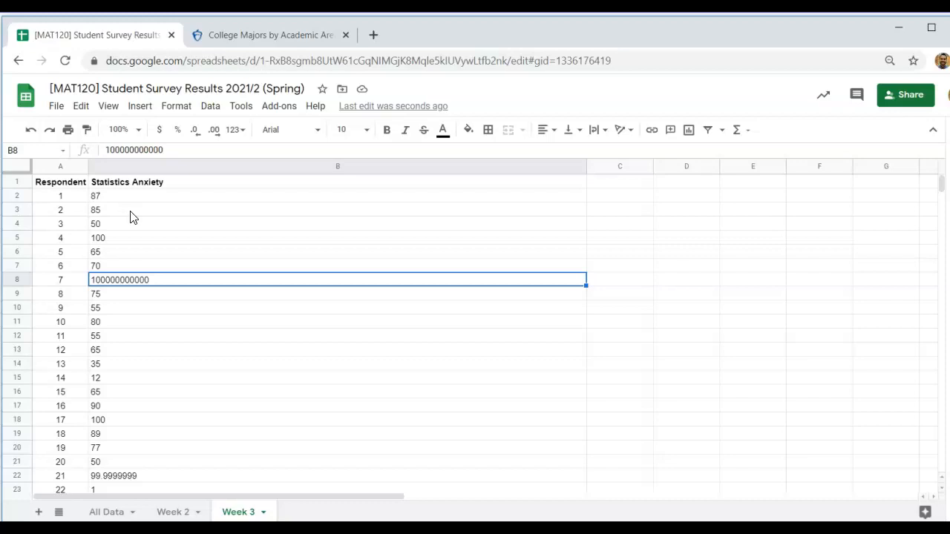
pyautogui.press('Down')
pyautogui.press('Down')
pyautogui.press('Down')
pyautogui.press('Down')
pyautogui.press('Down')
pyautogui.press('Down')
pyautogui.press('Down')
pyautogui.press('Down')
pyautogui.press('Down')
pyautogui.press('Down')
pyautogui.press('Down')
pyautogui.press('Down')
pyautogui.press('Down')
pyautogui.press('Down')
pyautogui.press('Down')
pyautogui.press('Down')
pyautogui.press('Down')
pyautogui.press('Down')
pyautogui.press('Down')
pyautogui.press('Down')
pyautogui.press('Up')
pyautogui.press('Up')
pyautogui.press('Up')
pyautogui.press('Up')
pyautogui.press('Up')
pyautogui.press('Up')
pyautogui.press('Up')
pyautogui.press('Up')
pyautogui.press('Up')
pyautogui.press('Up')
pyautogui.press('Up')
pyautogui.press('Up')
pyautogui.press('Up')
pyautogui.press('Up')
pyautogui.press('Up')
pyautogui.press('Up')
pyautogui.press('Up')
pyautogui.press('Up')
pyautogui.press('Up')
pyautogui.press('Up')
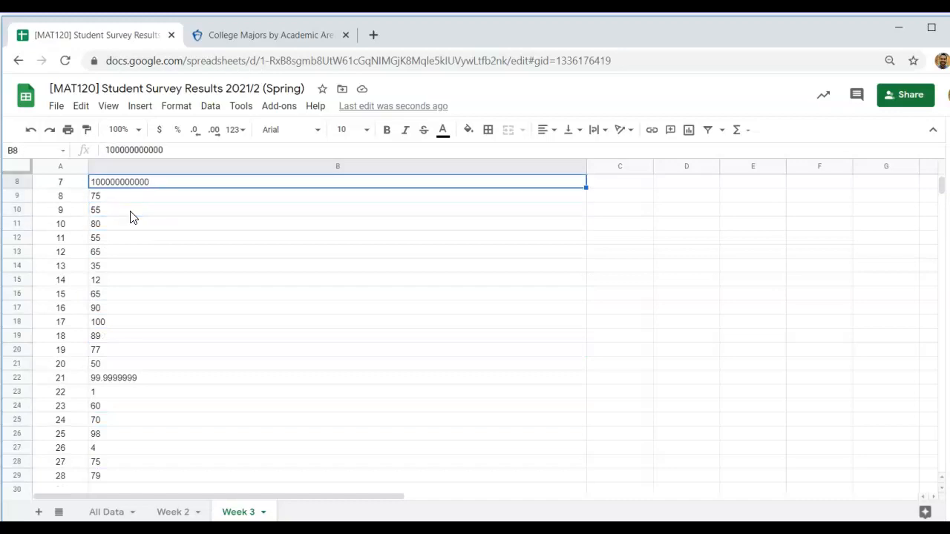
# Set respondent 7's statistics anxiety value in B8 to 100
pyautogui.press('Up')
pyautogui.press('Down')
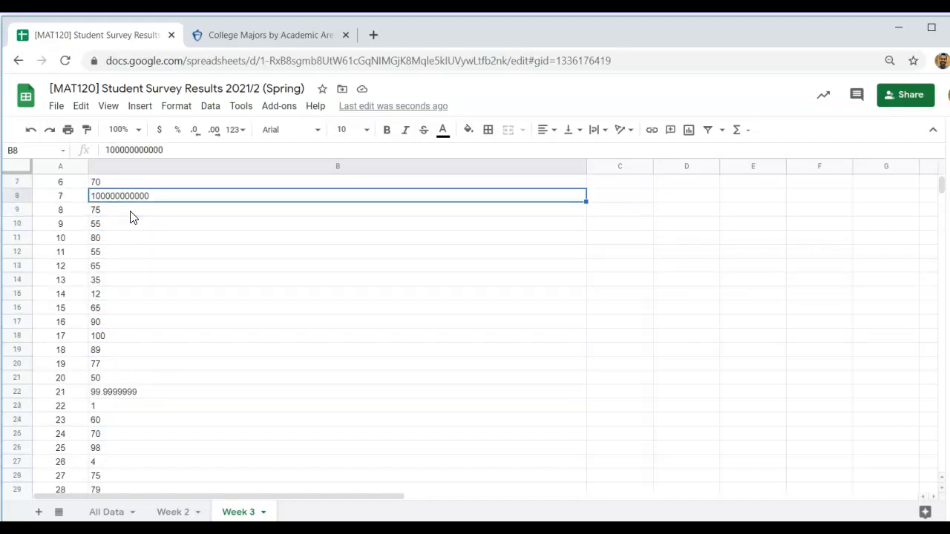
pyautogui.write('1')
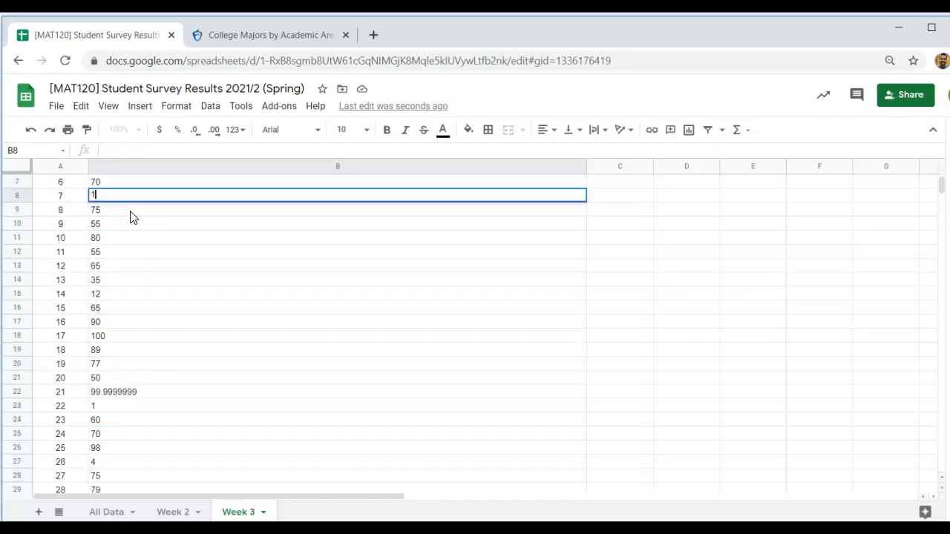
pyautogui.press('Return')
pyautogui.scroll(2, 130, 216)
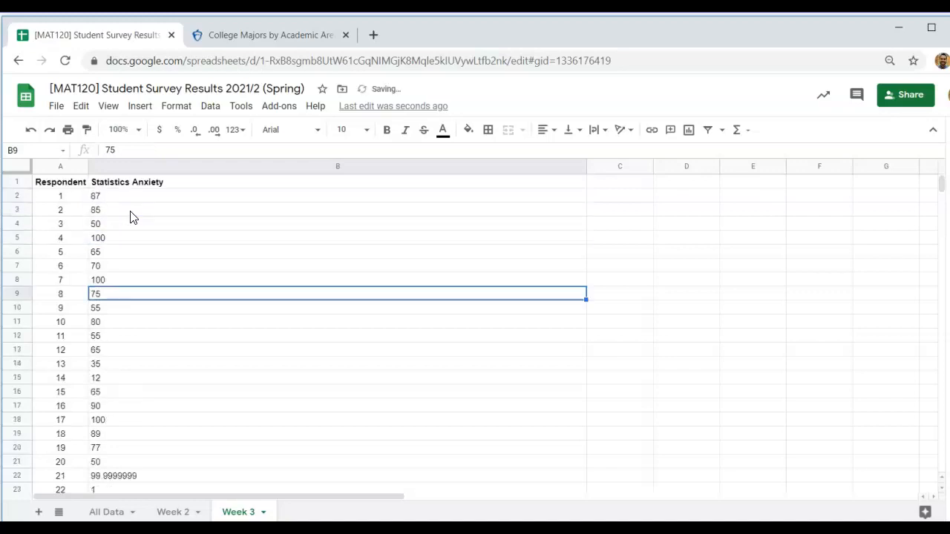
# Fit the Statistics Anxiety column's width to its contents and center its entries horizontally
pyautogui.click(153, 167)
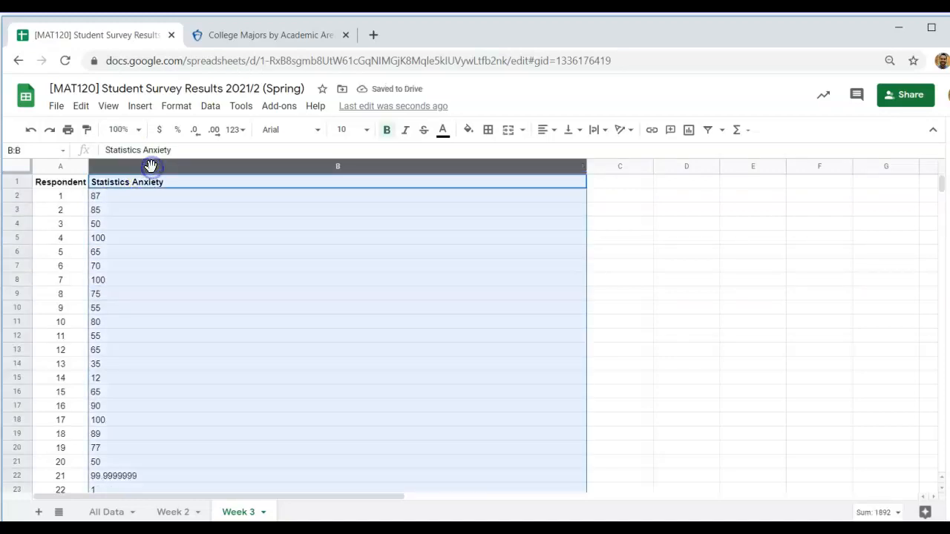
pyautogui.doubleClick(586, 164)
pyautogui.click(231, 279)
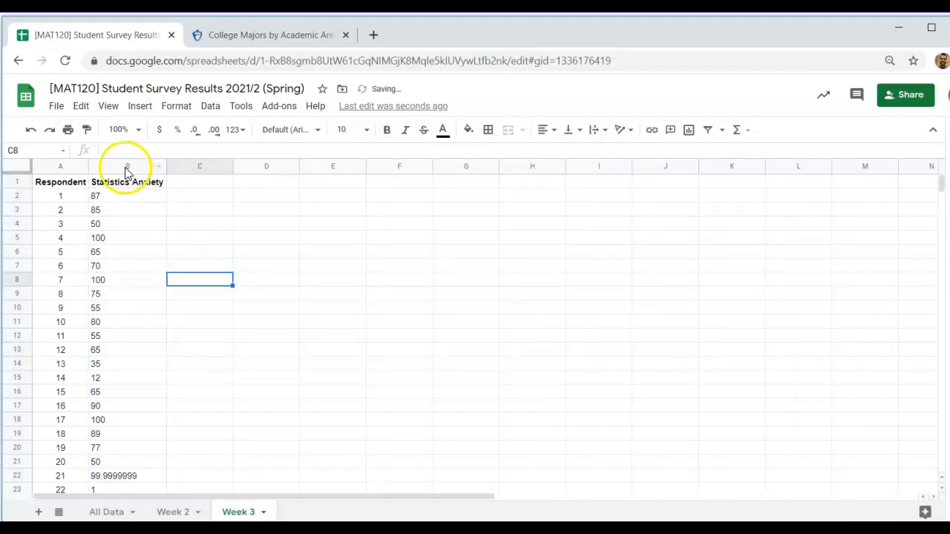
pyautogui.click(127, 167)
pyautogui.click(544, 129)
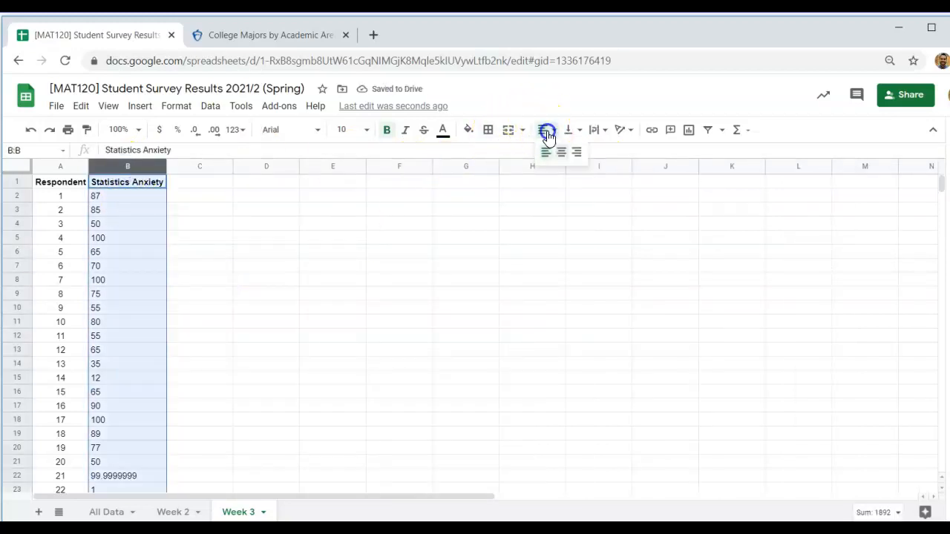
pyautogui.click(560, 152)
pyautogui.click(190, 266)
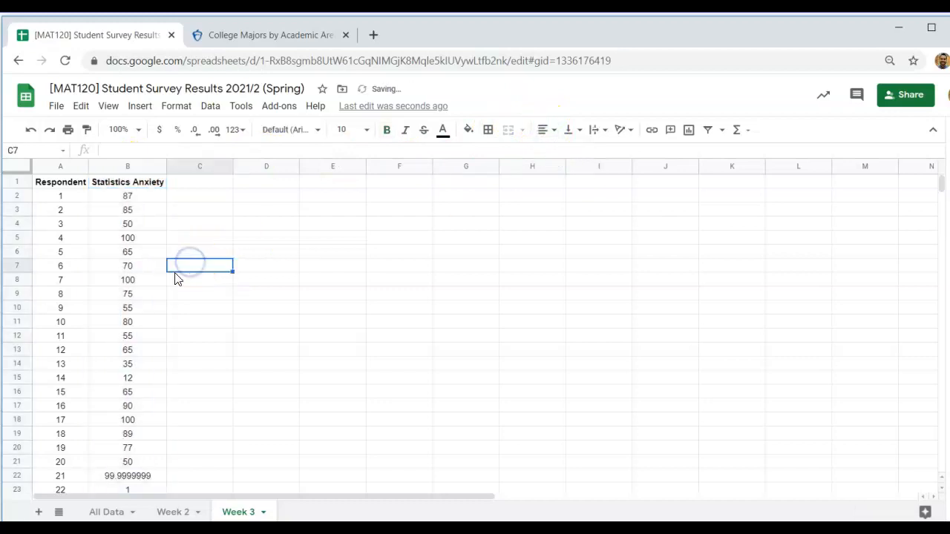
pyautogui.scroll(-3, 101, 364)
pyautogui.scroll(3, 89, 415)
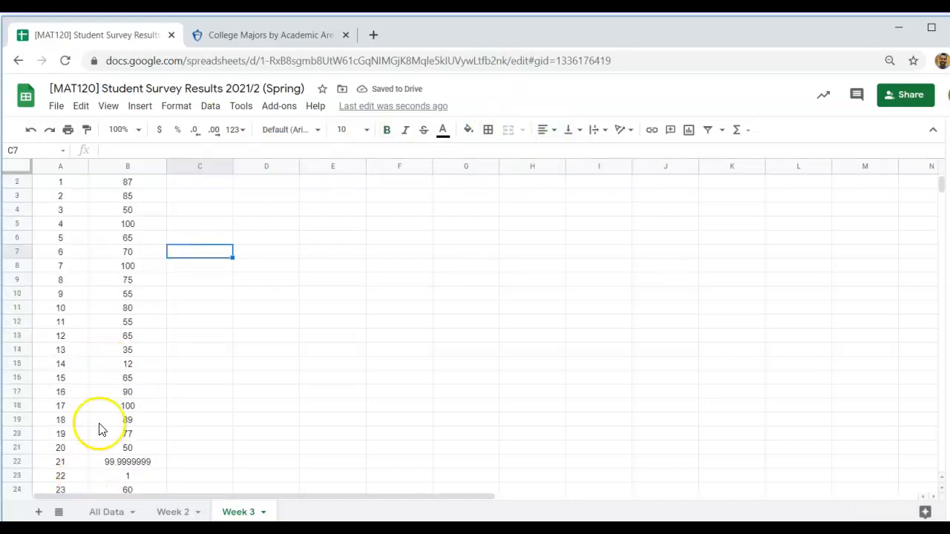
pyautogui.scroll(1, 168, 312)
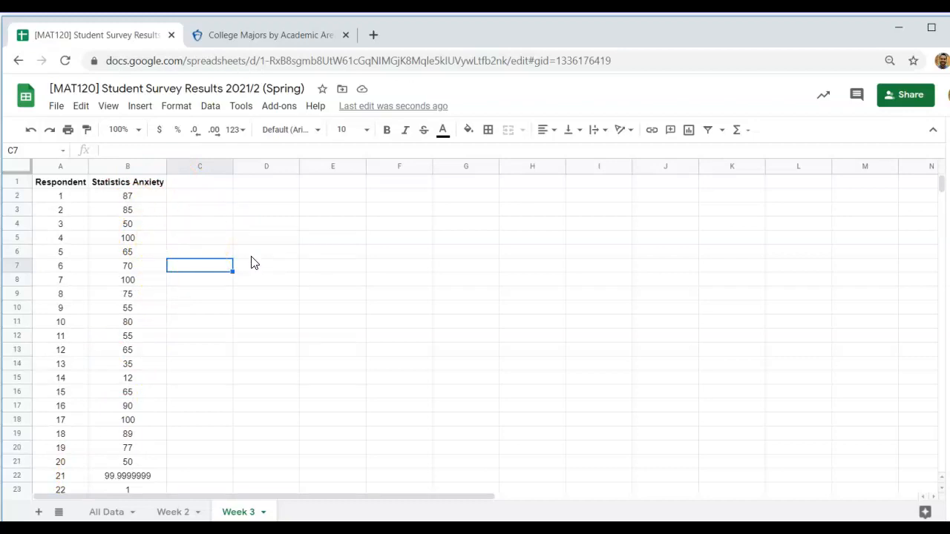
# Look through the All Data questions on both sides of question 12 for another one to add to Week 3
pyautogui.click(218, 184)
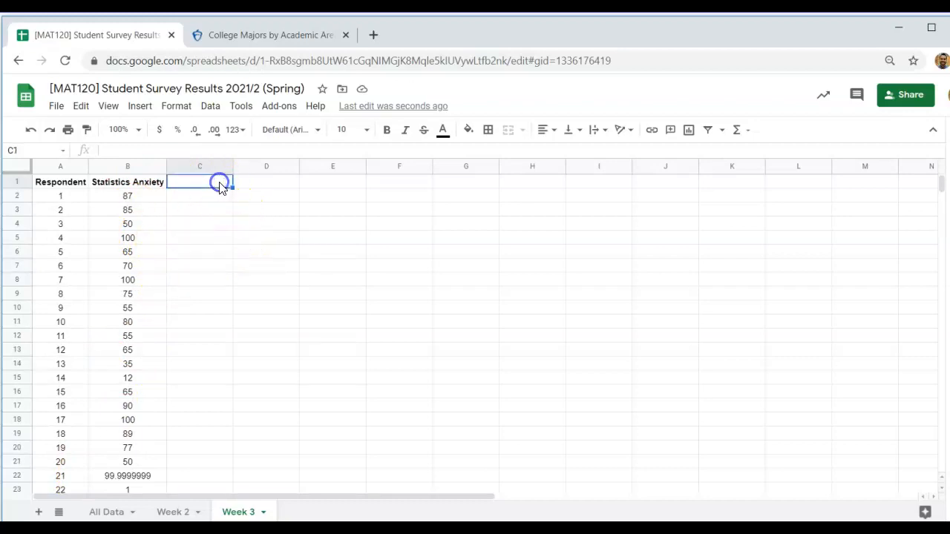
pyautogui.click(113, 514)
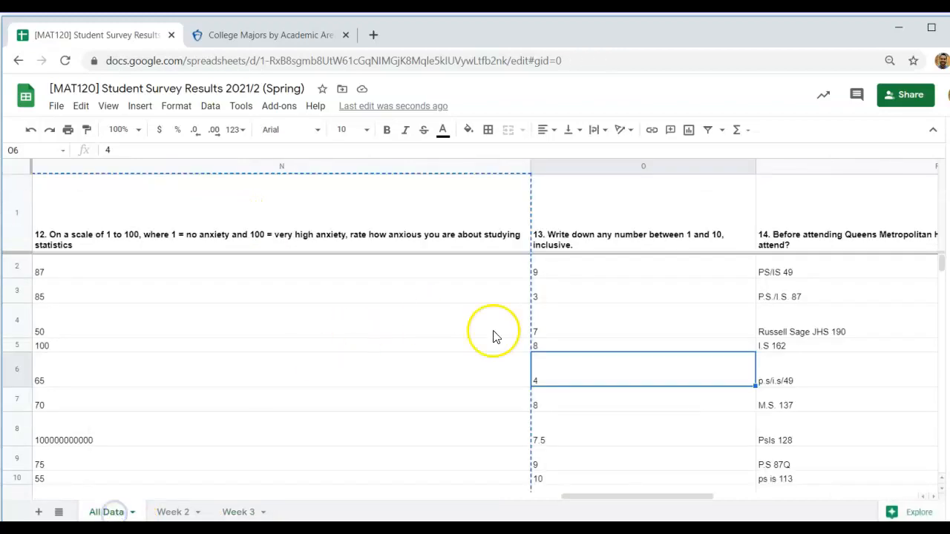
pyautogui.press('Left')
pyautogui.press('Left')
pyautogui.press('Left')
pyautogui.press('Left')
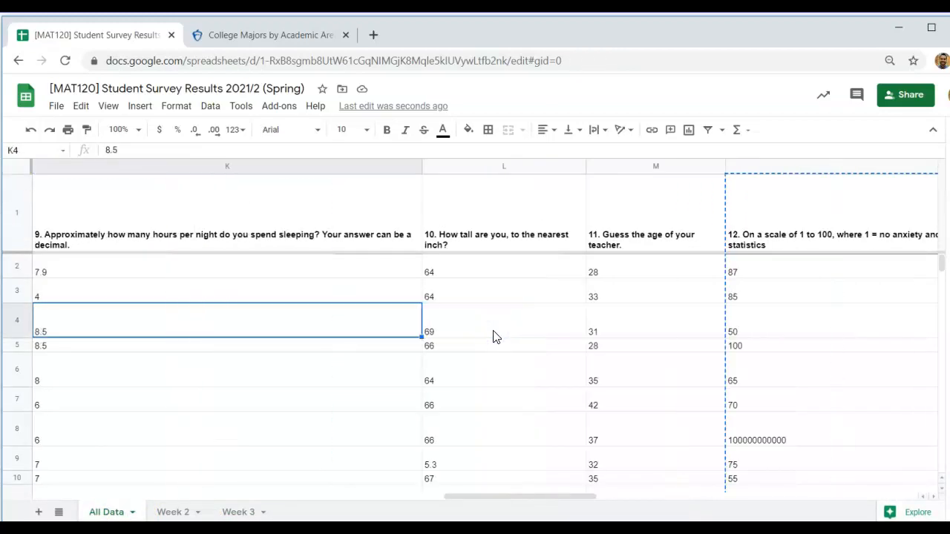
pyautogui.press('Right')
pyautogui.press('Right')
pyautogui.press('Right')
pyautogui.press('Right')
pyautogui.press('Right')
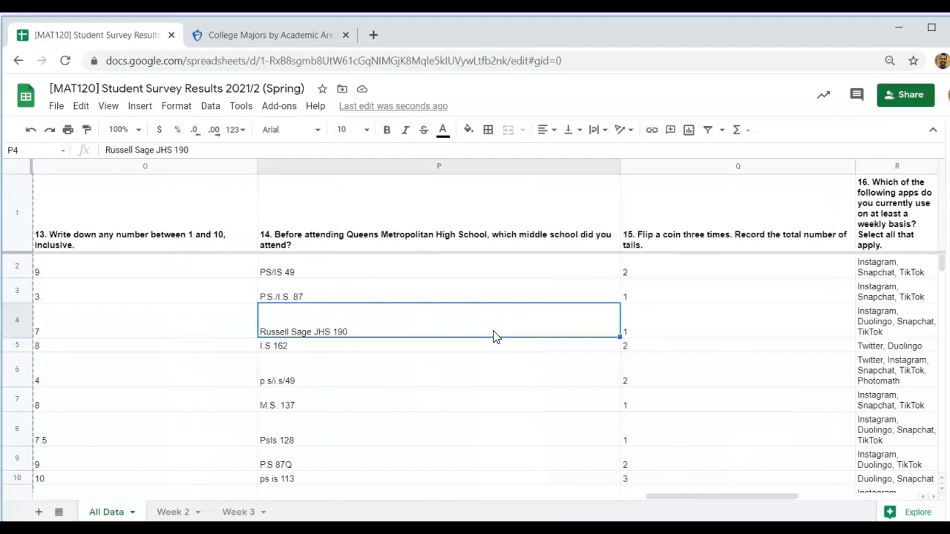
# Copy the question 6 column about public transit time to school from All Data into column C of Week 3
pyautogui.press('Left')
pyautogui.press('Left')
pyautogui.press('Left')
pyautogui.press('Left')
pyautogui.press('Left')
pyautogui.press('Left')
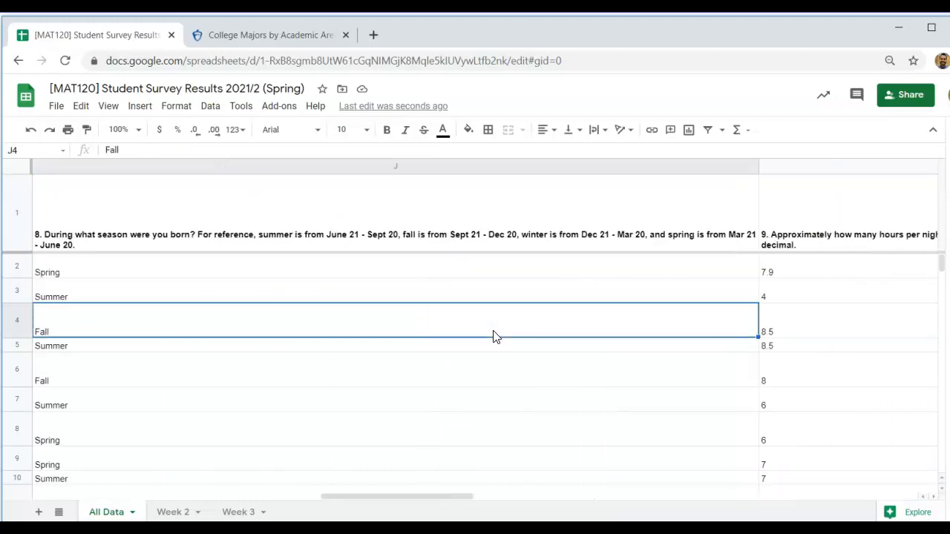
pyautogui.press('Left')
pyautogui.press('Left')
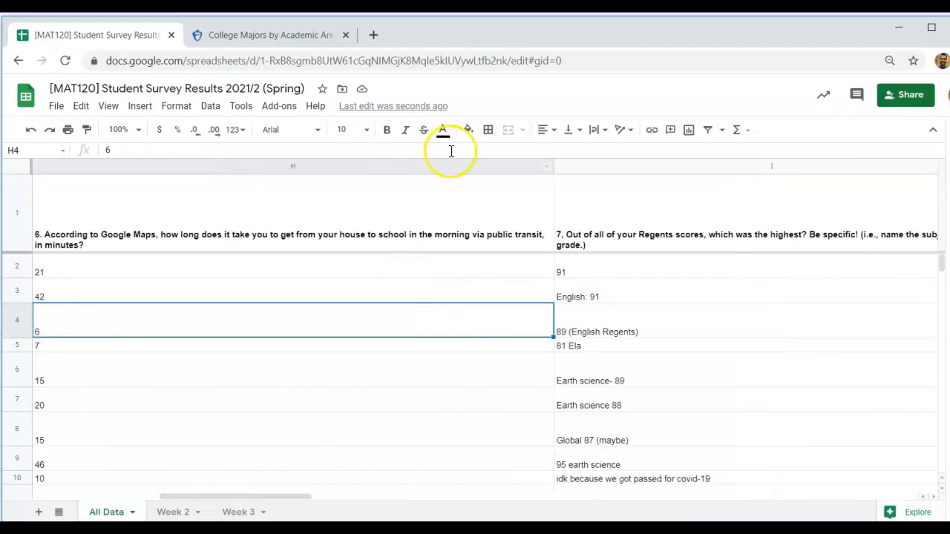
pyautogui.click(247, 166)
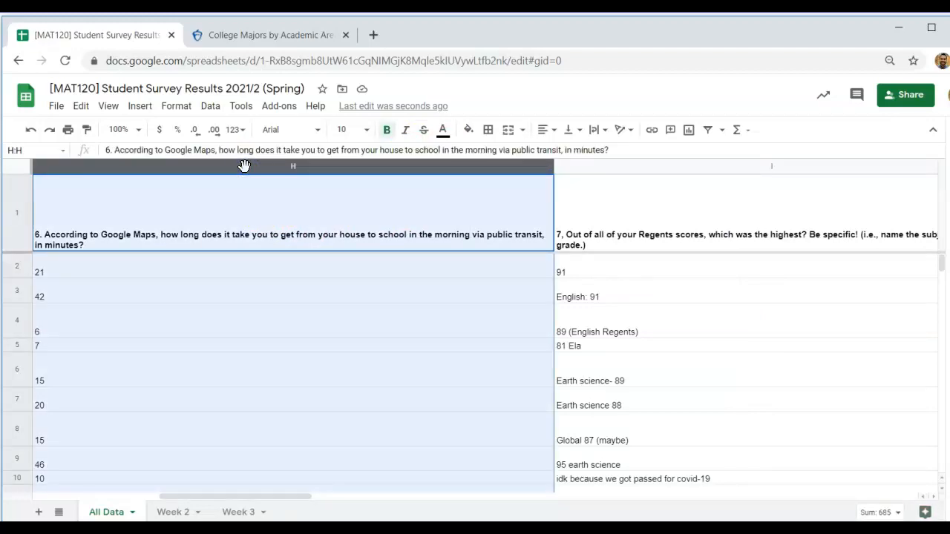
pyautogui.click(237, 512)
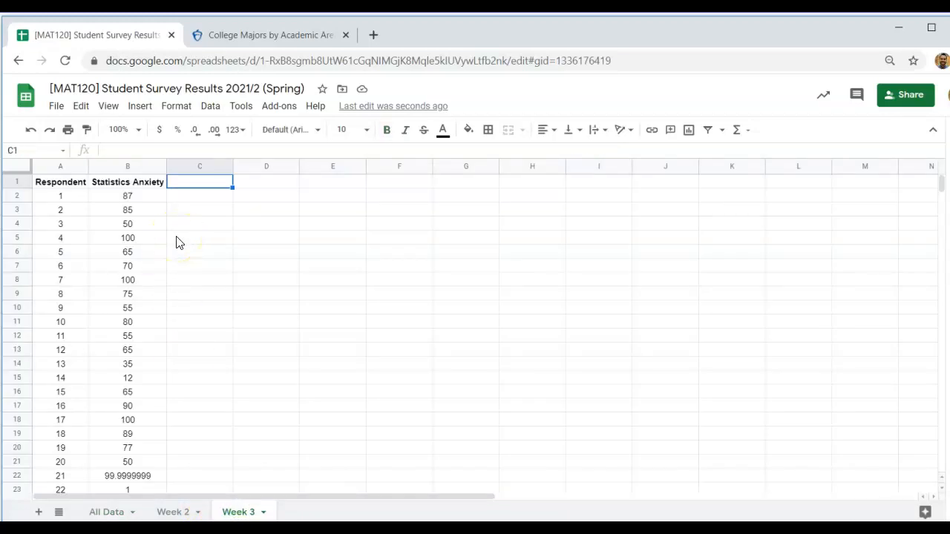
pyautogui.hotkey('ctrl', 'v')
pyautogui.click(376, 309)
# Replace the question 6 header in C1 of Week 3 with "Commute Time"
pyautogui.click(299, 186)
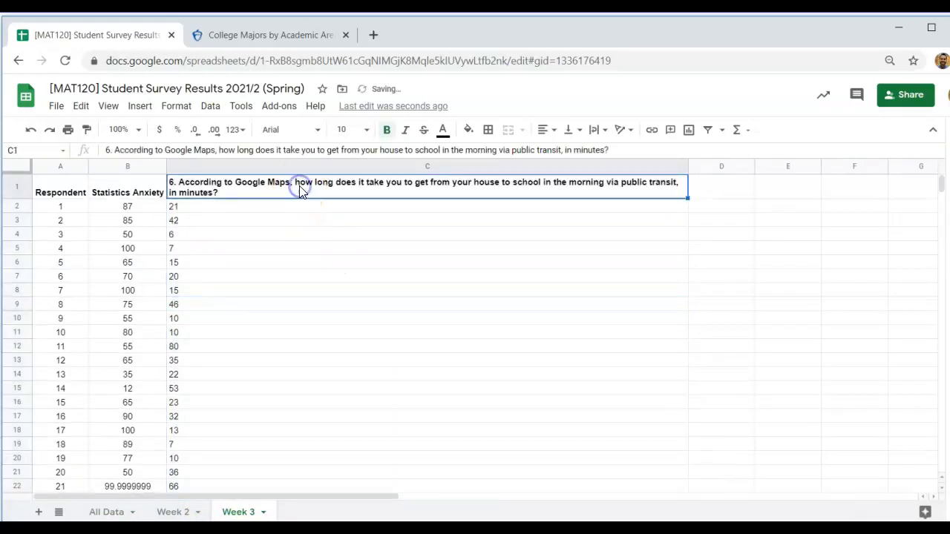
pyautogui.write('Commute Time')
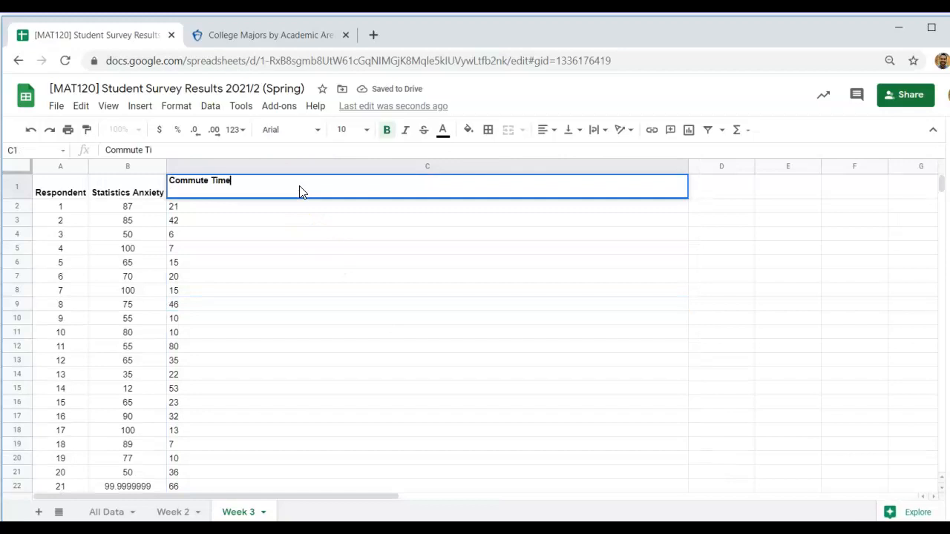
pyautogui.press('Return')
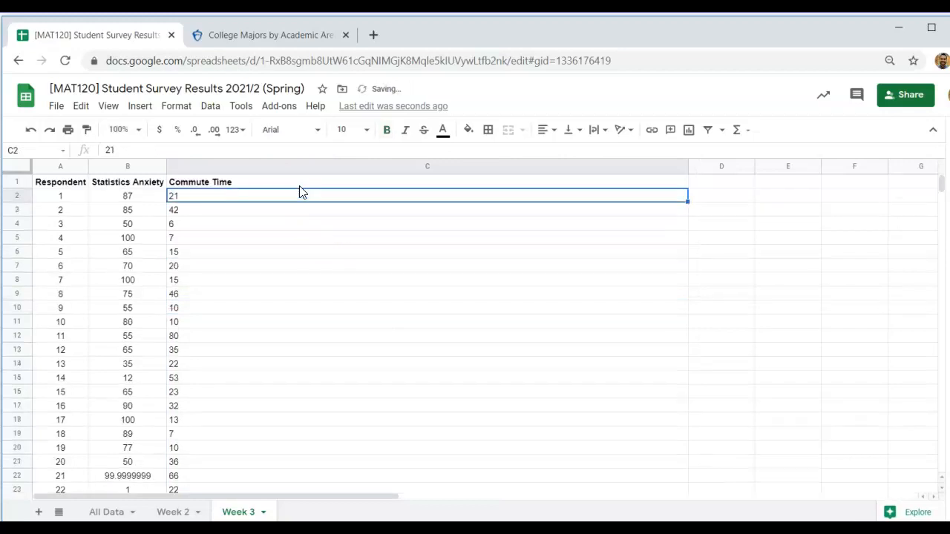
# Fit the Commute Time column's width to its contents and center its entries horizontally
pyautogui.doubleClick(685, 164)
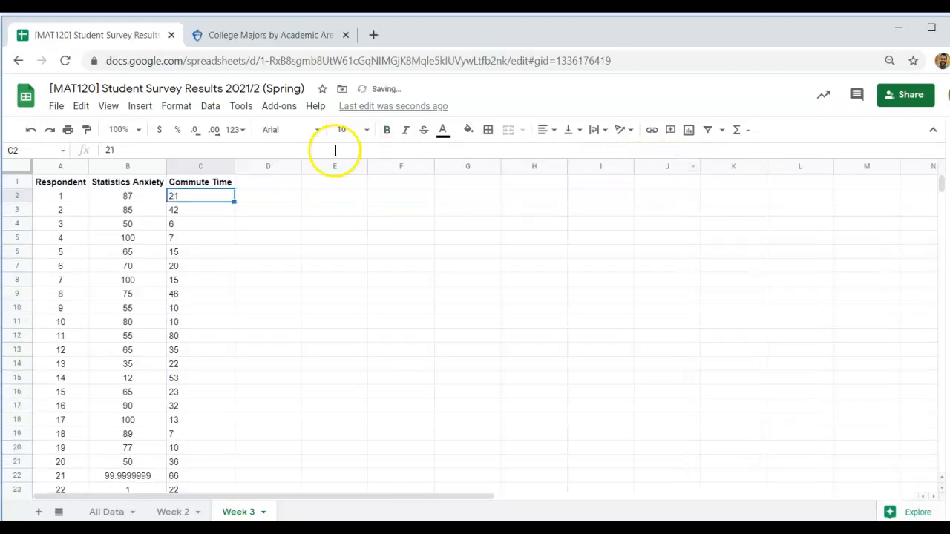
pyautogui.click(212, 165)
pyautogui.click(543, 129)
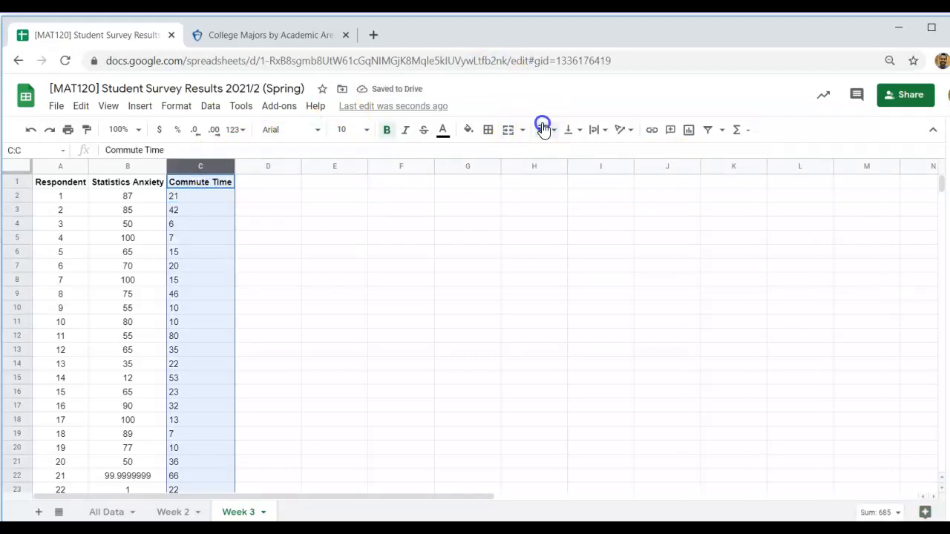
pyautogui.click(558, 152)
pyautogui.click(331, 282)
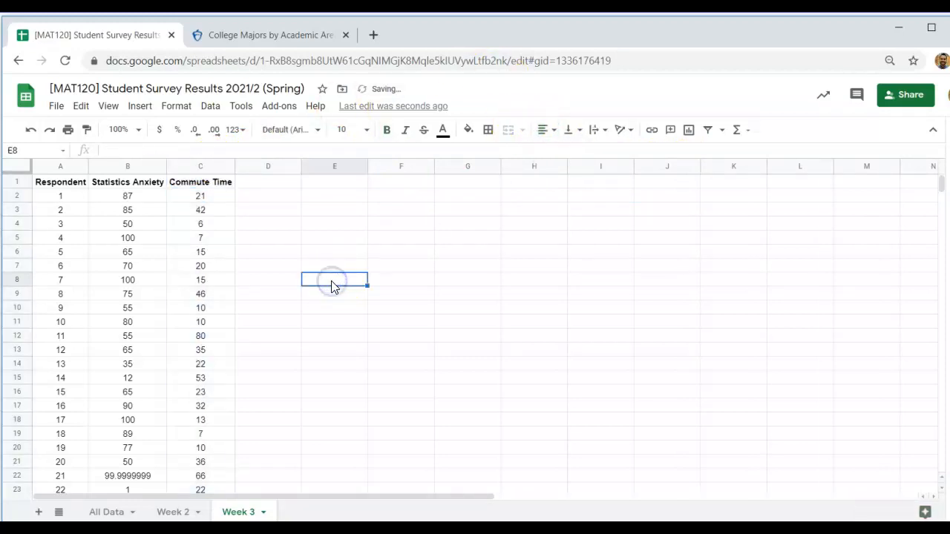
# Copy the question 16 column about weekly app use from All Data into column D of Week 3
pyautogui.click(176, 517)
pyautogui.click(110, 512)
pyautogui.click(507, 327)
pyautogui.hscroll(10, 507, 326)
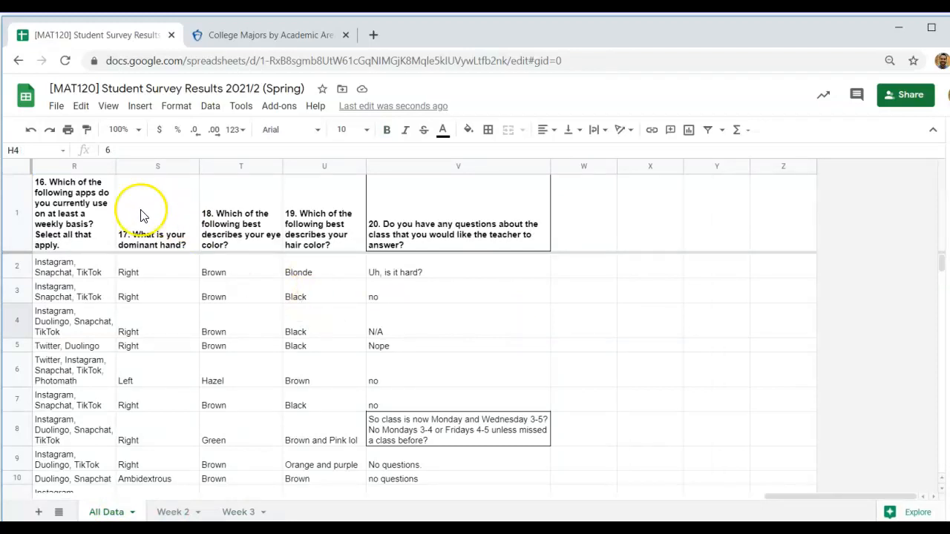
pyautogui.click(69, 164)
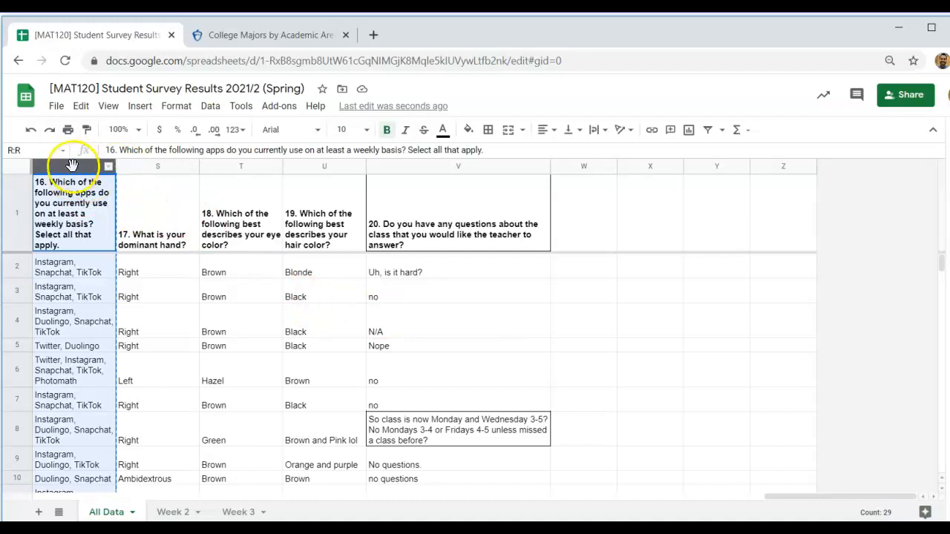
pyautogui.click(241, 512)
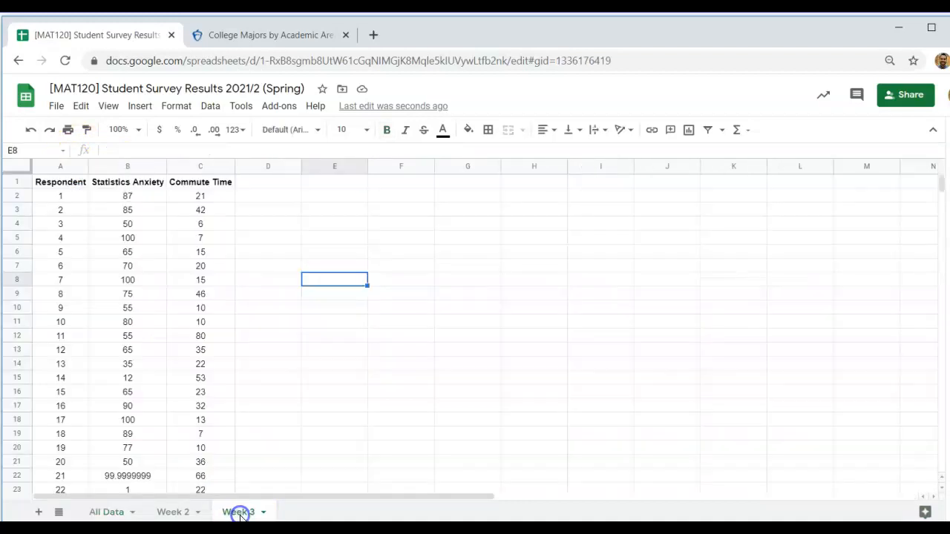
pyautogui.click(255, 184)
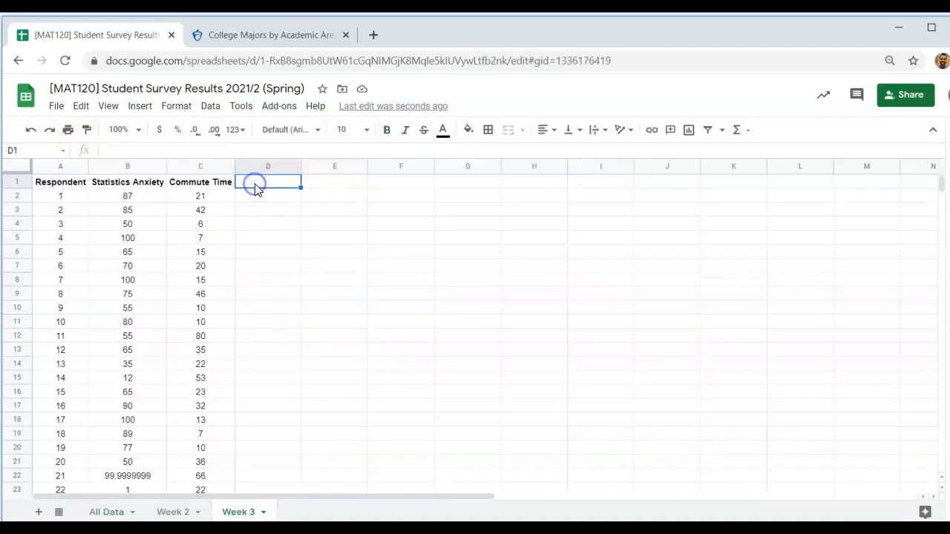
pyautogui.hotkey('ctrl', 'v')
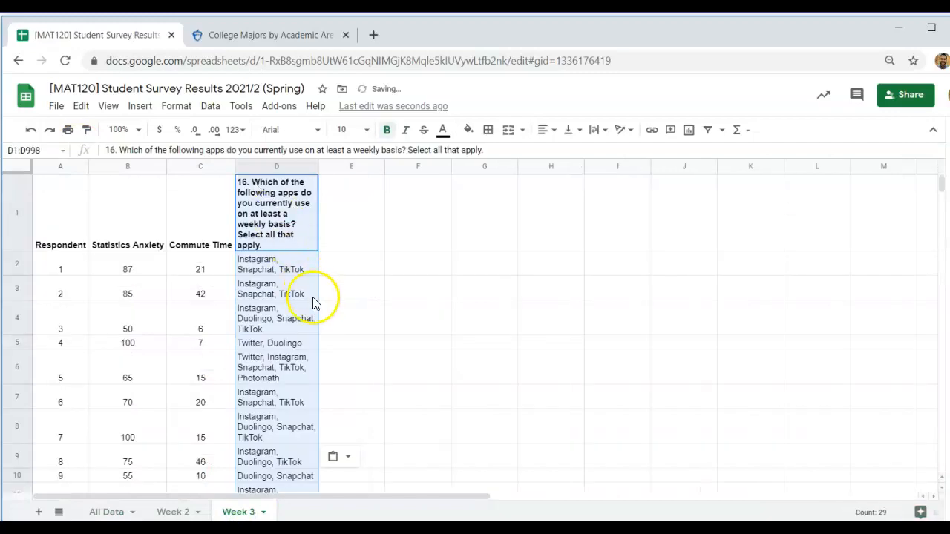
# Replace the question 16 header in D1 of Week 3 with "Apps"
pyautogui.click(291, 217)
pyautogui.write('Apps')
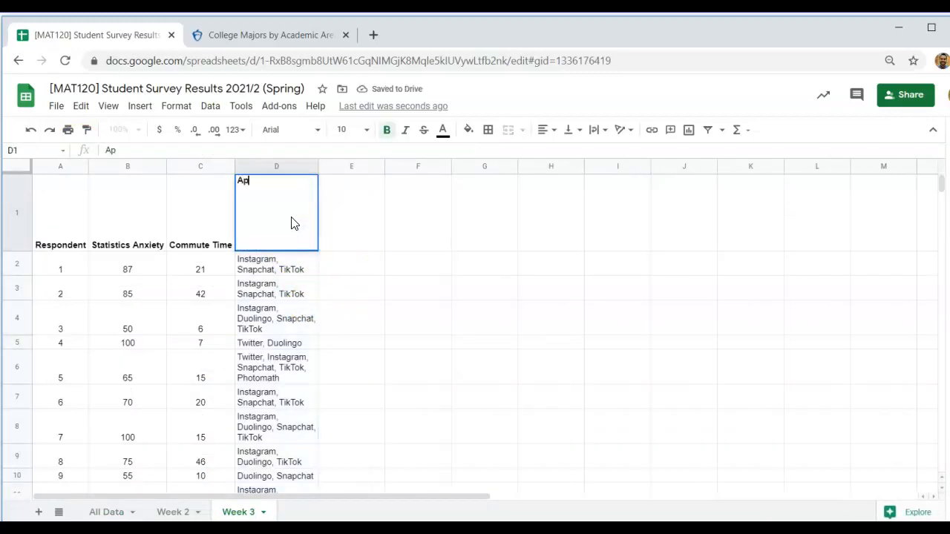
pyautogui.press('Return')
# Look down the Week 3 rows, examining the Apps entries and whether the column headers stay in view
pyautogui.click(288, 165)
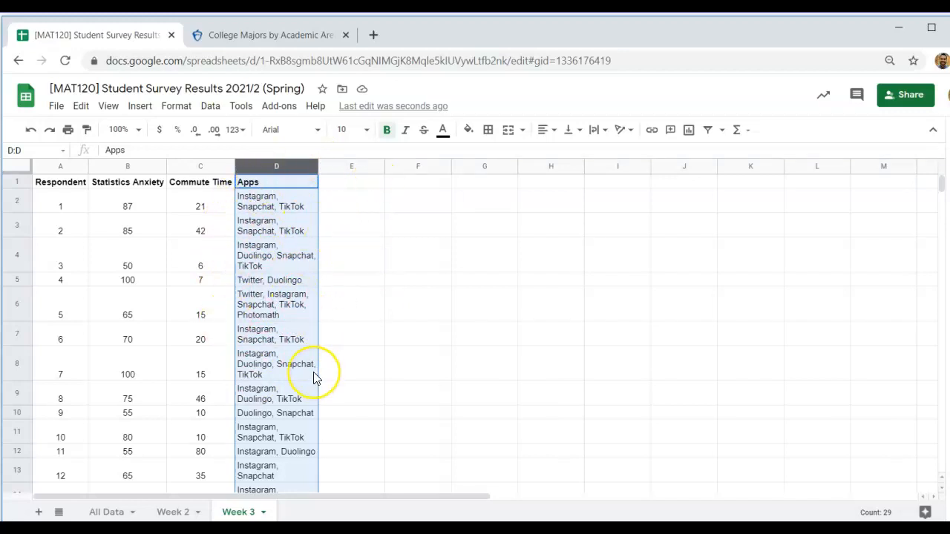
pyautogui.scroll(-4, 314, 374)
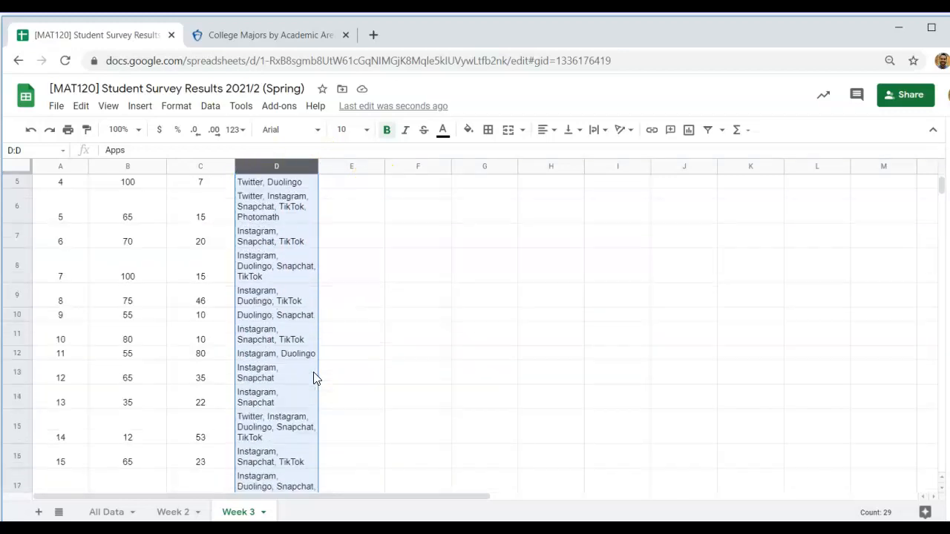
pyautogui.scroll(-1, 313, 378)
pyautogui.scroll(5, 313, 375)
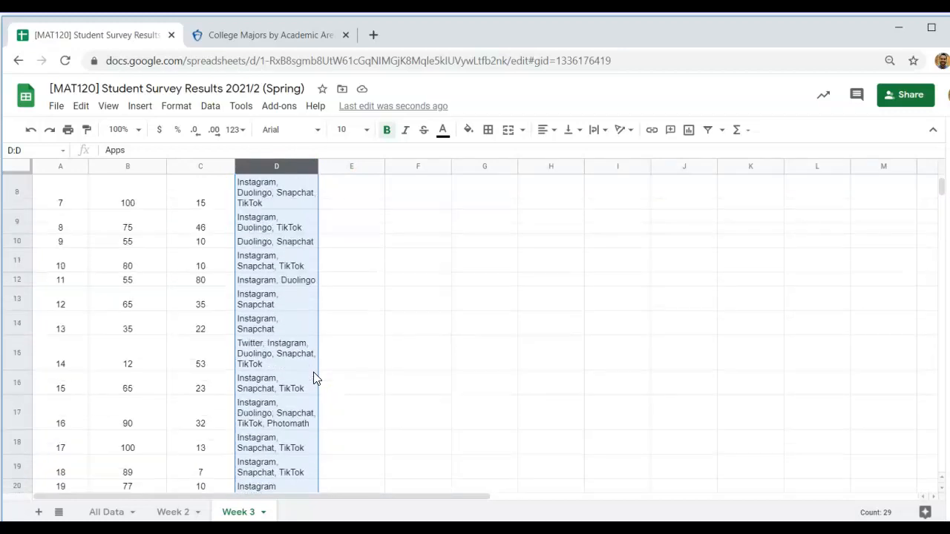
pyautogui.click(375, 318)
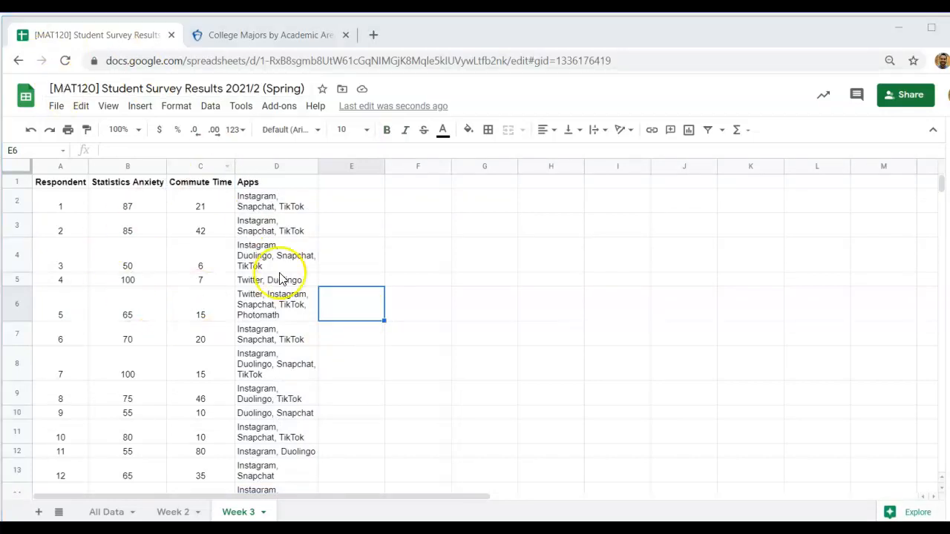
pyautogui.click(72, 203)
pyautogui.press('Down')
pyautogui.press('Down')
pyautogui.press('Down')
pyautogui.press('Down')
pyautogui.press('Down')
pyautogui.press('Down')
pyautogui.press('Down')
pyautogui.press('Down')
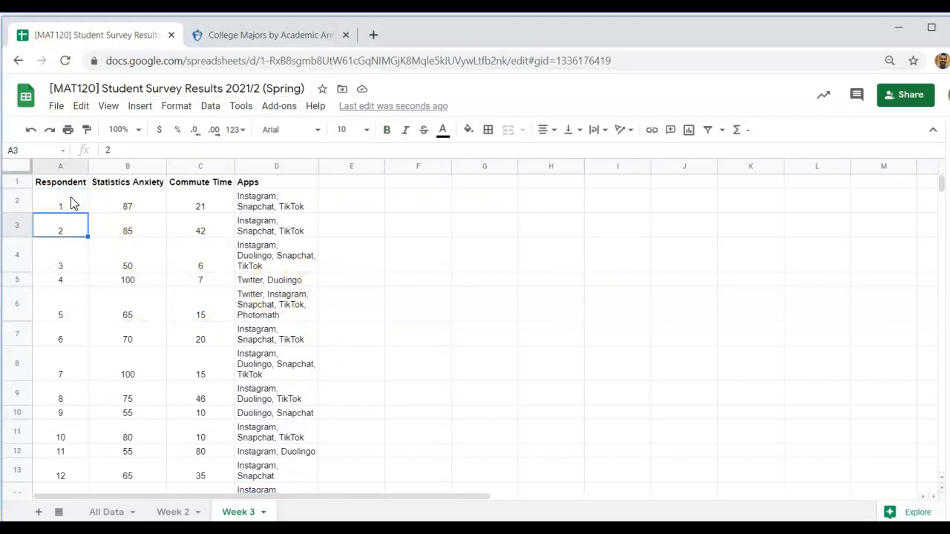
pyautogui.press('Down')
pyautogui.press('Down')
pyautogui.press('Down')
pyautogui.press('Down')
pyautogui.press('Down')
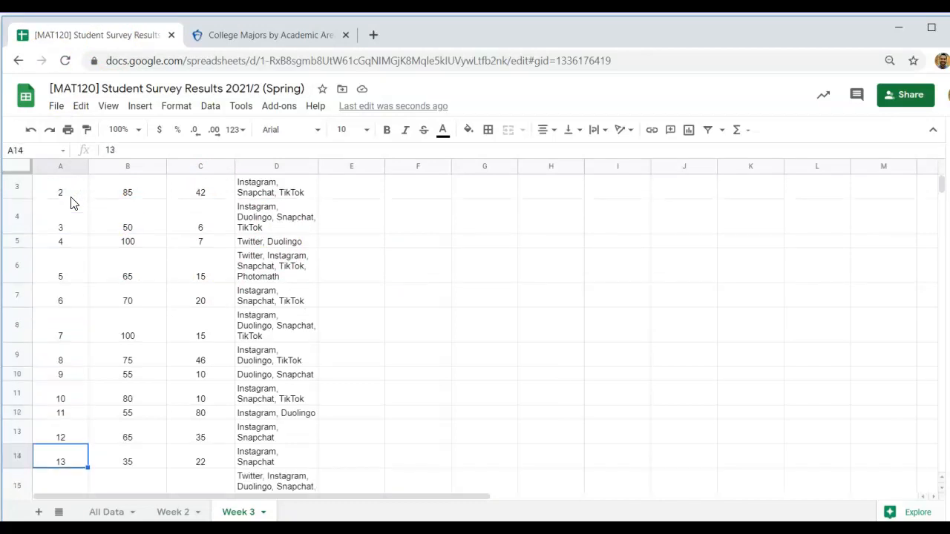
# Freeze the first row of Week 3 so the column headers stay in view
pyautogui.click(109, 106)
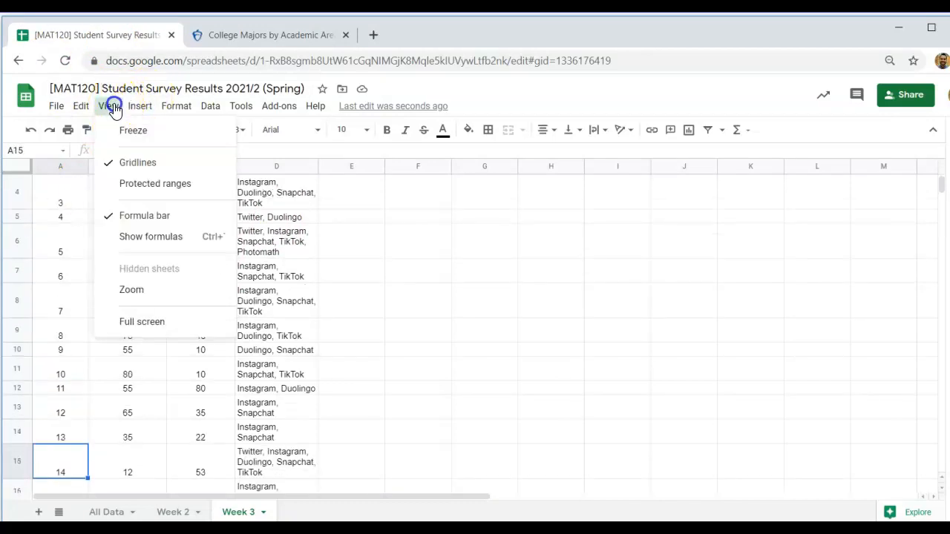
pyautogui.click(131, 132)
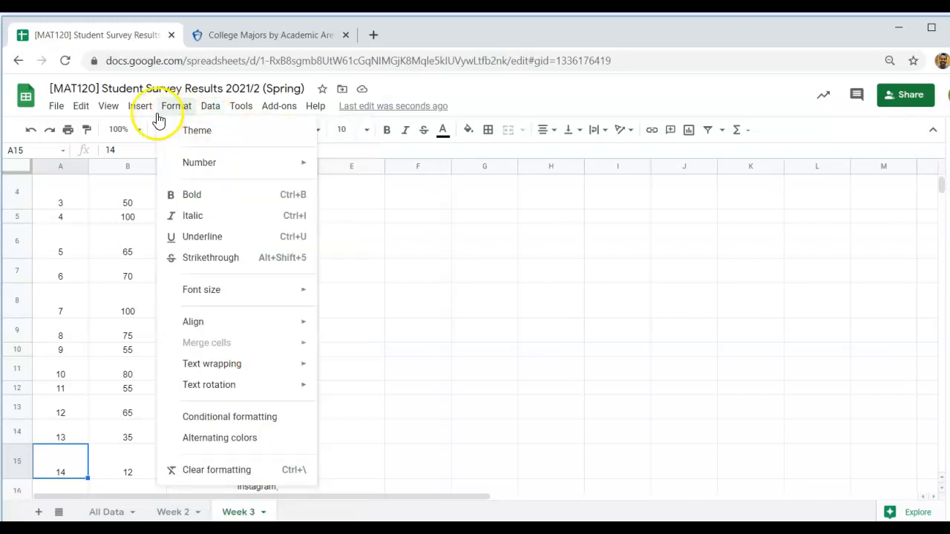
pyautogui.click(215, 131)
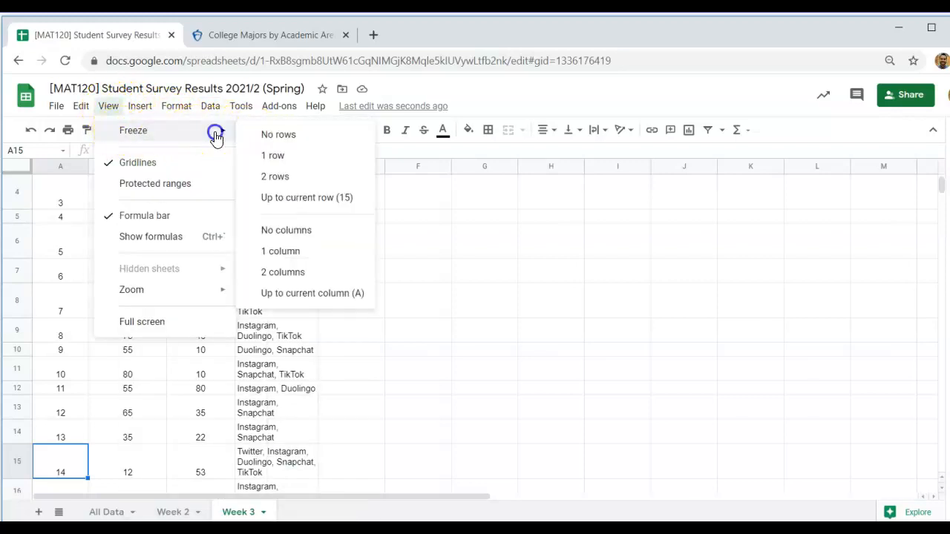
pyautogui.click(266, 155)
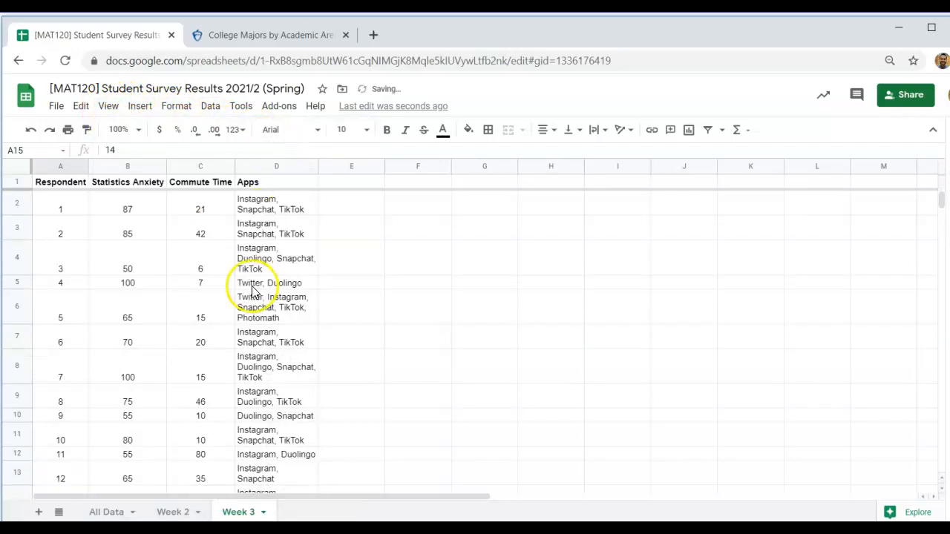
# Check the frozen header row by moving down through all the respondents and back up to the Apps header
pyautogui.click(251, 283)
pyautogui.press('Down')
pyautogui.press('Down')
pyautogui.press('Down')
pyautogui.press('Down')
pyautogui.press('Down')
pyautogui.press('Down')
pyautogui.press('Down')
pyautogui.press('Down')
pyautogui.press('Down')
pyautogui.press('Down')
pyautogui.press('Down')
pyautogui.press('Down')
pyautogui.press('Down')
pyautogui.press('Down')
pyautogui.press('Down')
pyautogui.press('Down')
pyautogui.press('Down')
pyautogui.press('Down')
pyautogui.press('Down')
pyautogui.press('Down')
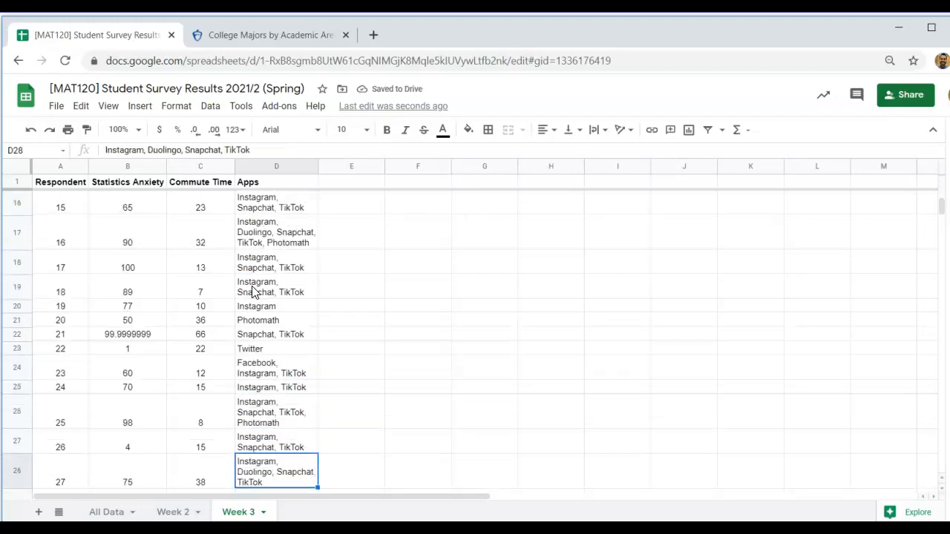
pyautogui.press('Down')
pyautogui.press('Down')
pyautogui.press('Down')
pyautogui.press('Up')
pyautogui.press('Up')
pyautogui.press('Up')
pyautogui.press('Up')
pyautogui.press('Up')
pyautogui.press('Up')
pyautogui.press('Up')
pyautogui.press('Up')
pyautogui.press('Up')
pyautogui.press('Up')
pyautogui.press('Up')
pyautogui.press('Up')
pyautogui.press('Up')
pyautogui.press('Up')
pyautogui.press('Up')
pyautogui.press('Up')
pyautogui.press('Up')
pyautogui.press('Up')
pyautogui.press('Up')
pyautogui.press('Up')
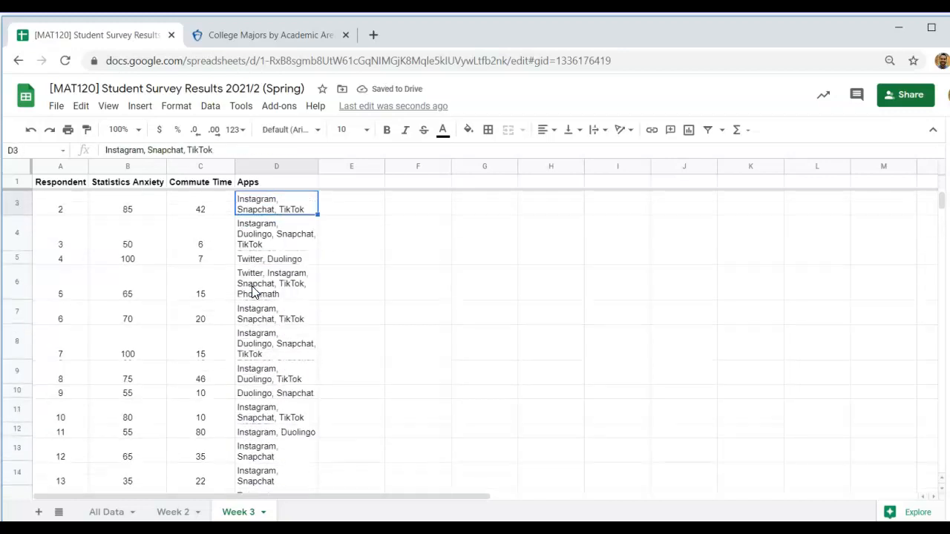
pyautogui.press('Up')
pyautogui.press('Up')
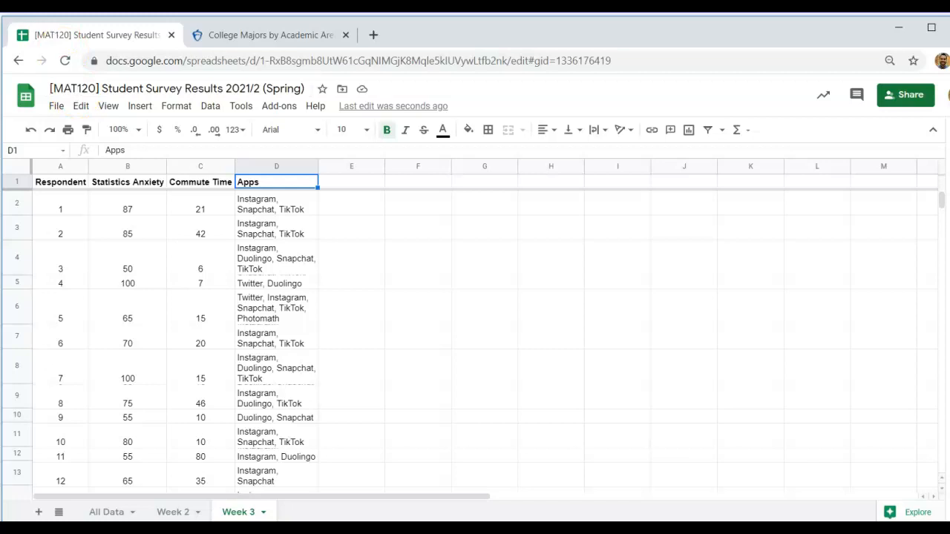
# Review the All Data survey questions from the Timestamp column through question 10, returning to the Number of Siblings column
pyautogui.click(104, 512)
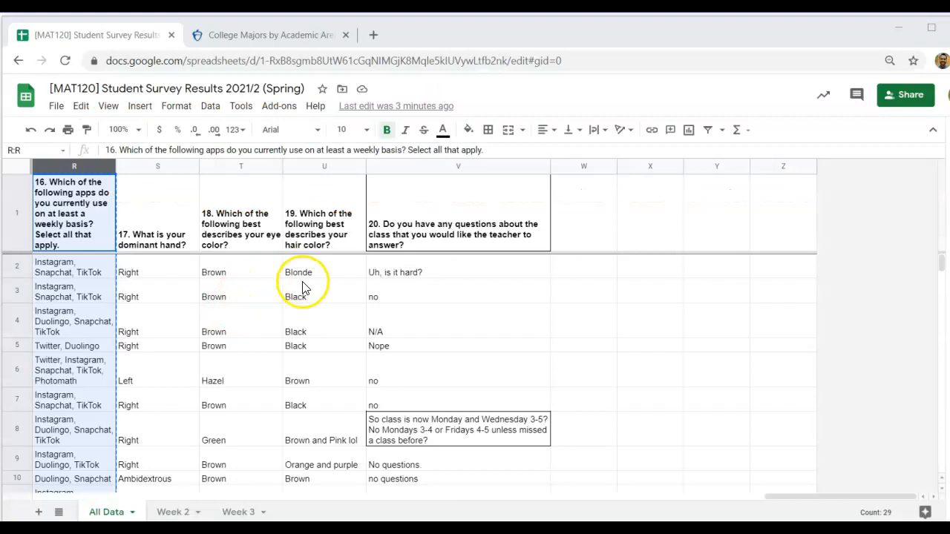
pyautogui.click(327, 264)
pyautogui.press('Left')
pyautogui.press('Left')
pyautogui.press('Left')
pyautogui.press('Left')
pyautogui.press('Left')
pyautogui.press('Left')
pyautogui.press('Left')
pyautogui.press('Left')
pyautogui.press('Left')
pyautogui.press('Left')
pyautogui.press('Left')
pyautogui.press('Left')
pyautogui.press('Left')
pyautogui.press('Left')
pyautogui.press('Left')
pyautogui.press('Left')
pyautogui.press('Left')
pyautogui.press('Left')
pyautogui.press('Left')
pyautogui.press('Left')
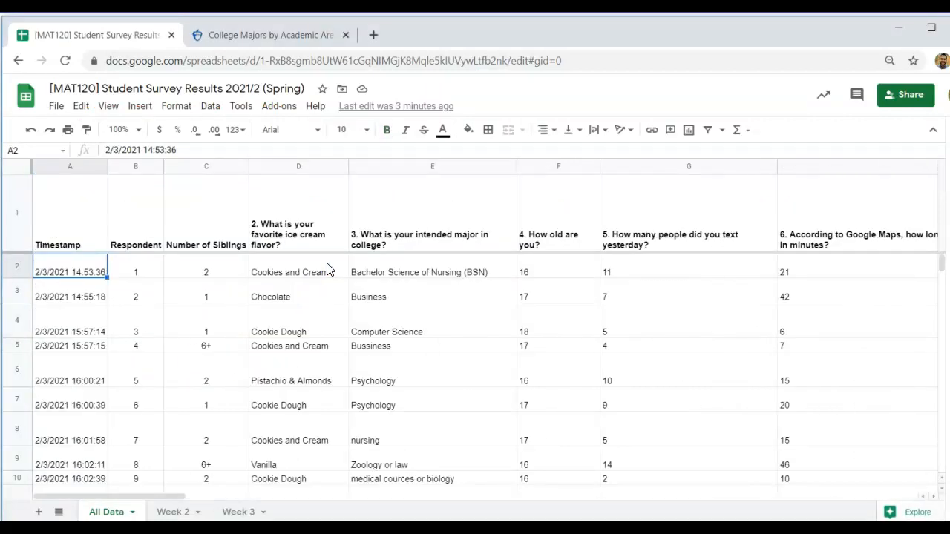
pyautogui.press('Up')
pyautogui.press('Right')
pyautogui.press('Right')
pyautogui.press('Right')
pyautogui.press('Right')
pyautogui.press('Right')
pyautogui.press('Right')
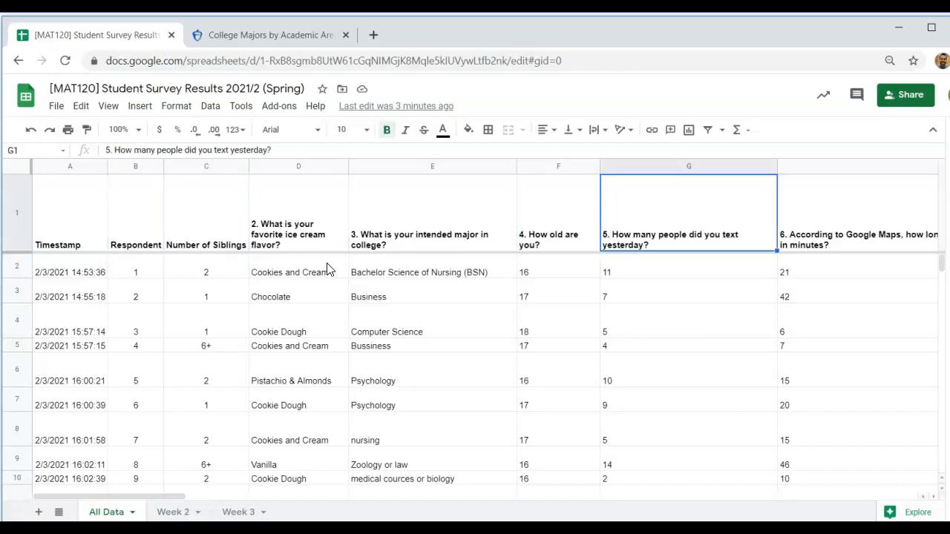
pyautogui.press('Right')
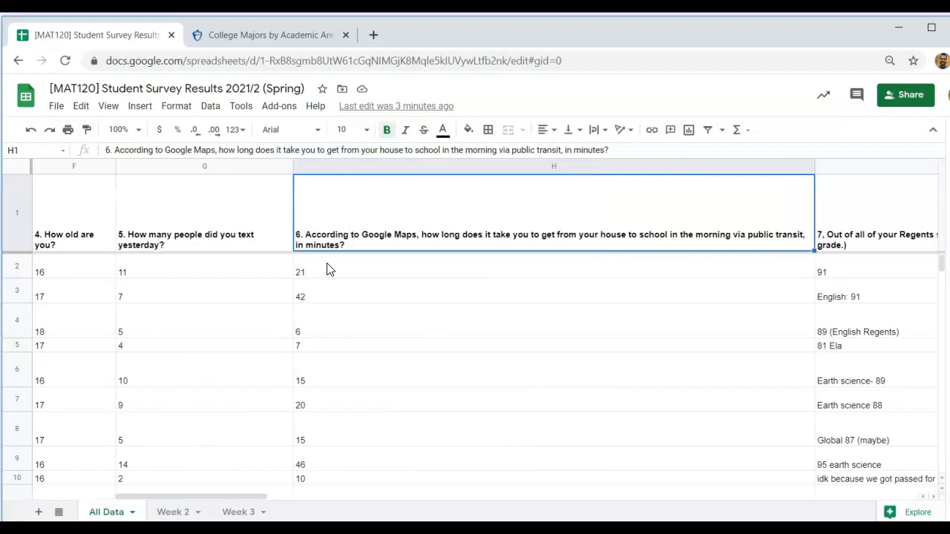
pyautogui.press('Right')
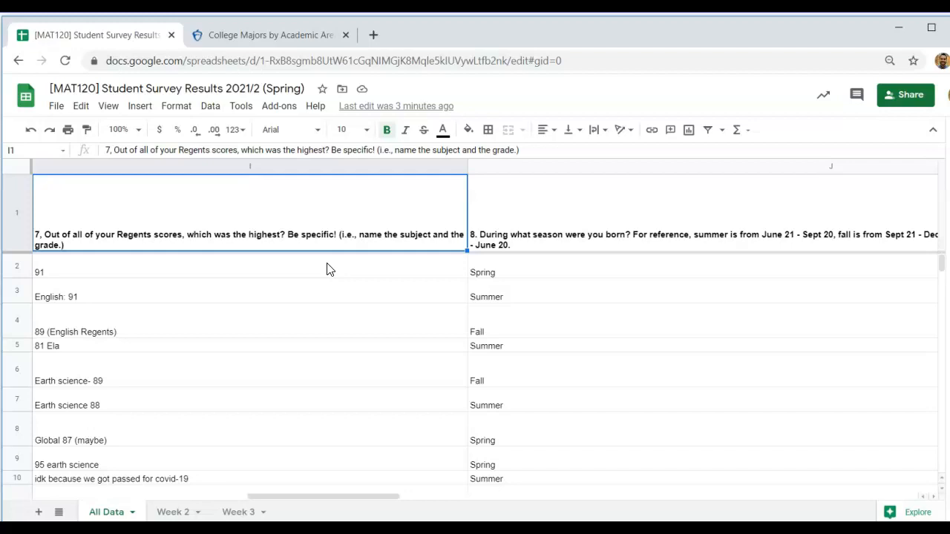
pyautogui.press('Right')
pyautogui.press('Right')
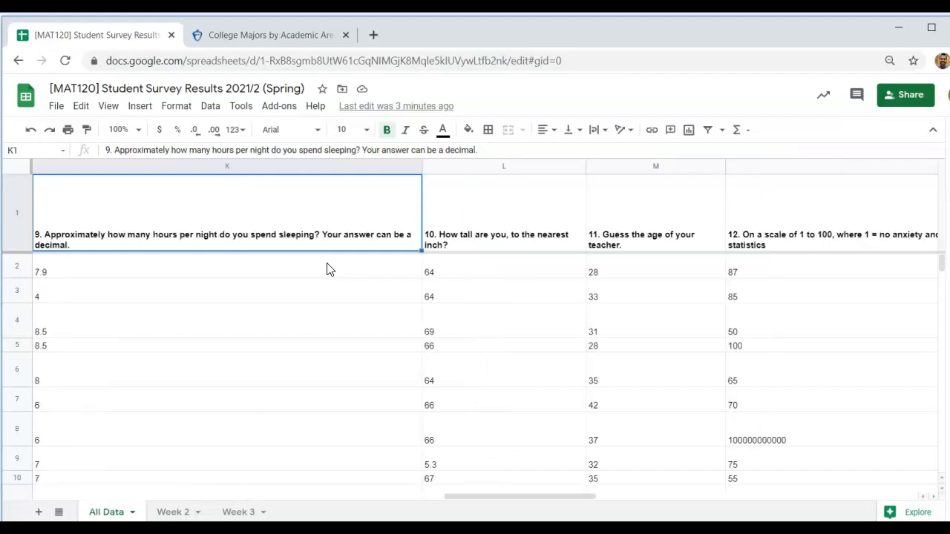
pyautogui.press('Right')
pyautogui.press('Left')
pyautogui.press('Left')
pyautogui.press('Left')
pyautogui.press('Left')
pyautogui.press('Left')
pyautogui.press('Left')
pyautogui.press('Left')
pyautogui.press('Left')
pyautogui.press('Left')
pyautogui.press('Left')
pyautogui.press('Left')
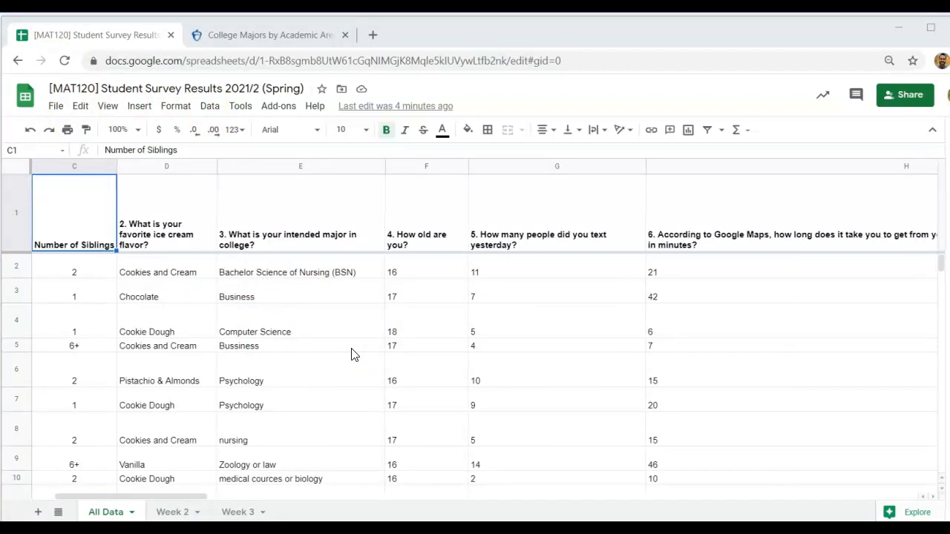
# Examine the All Data questions from the respondents' age in question 4 through the teacher's guessed age in question 11
pyautogui.click(436, 170)
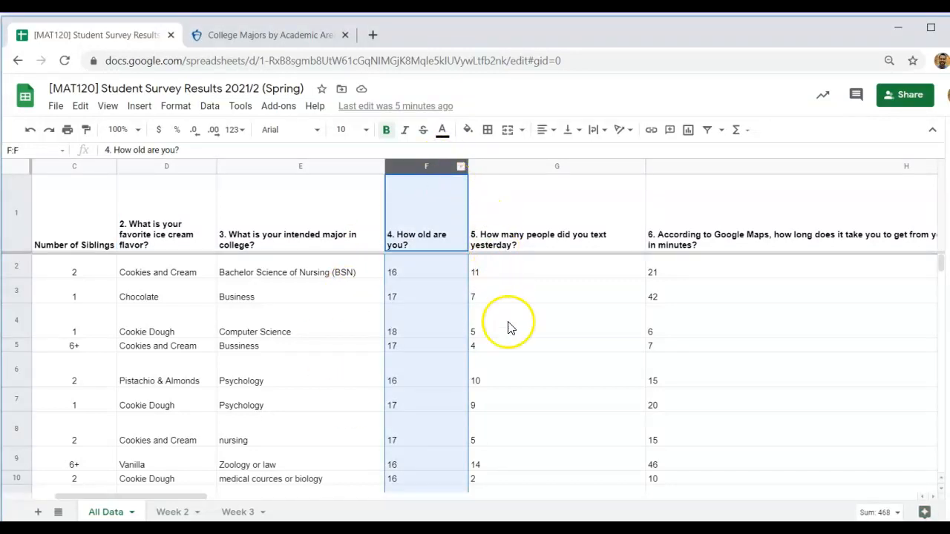
pyautogui.click(560, 214)
pyautogui.press('Right')
pyautogui.press('Right')
pyautogui.press('Right')
pyautogui.press('Right')
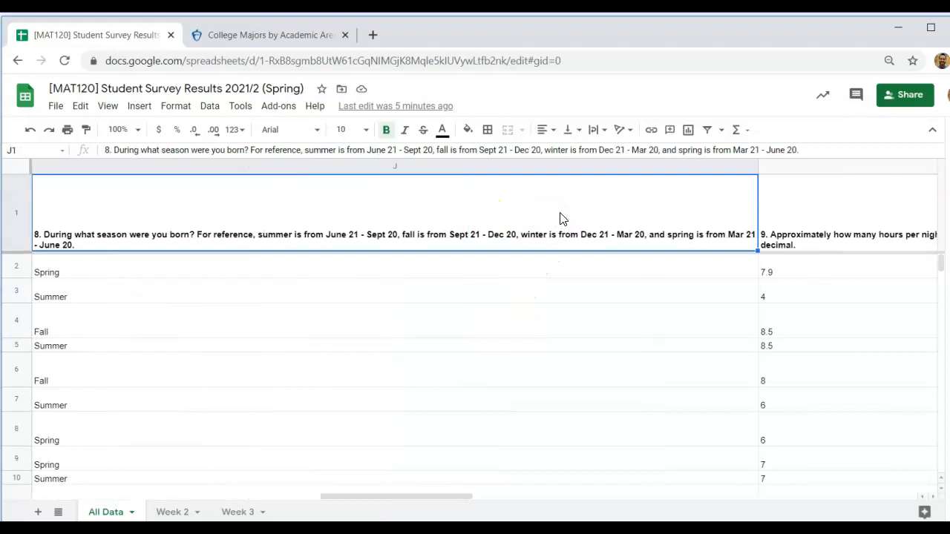
pyautogui.press('Right')
pyautogui.press('Right')
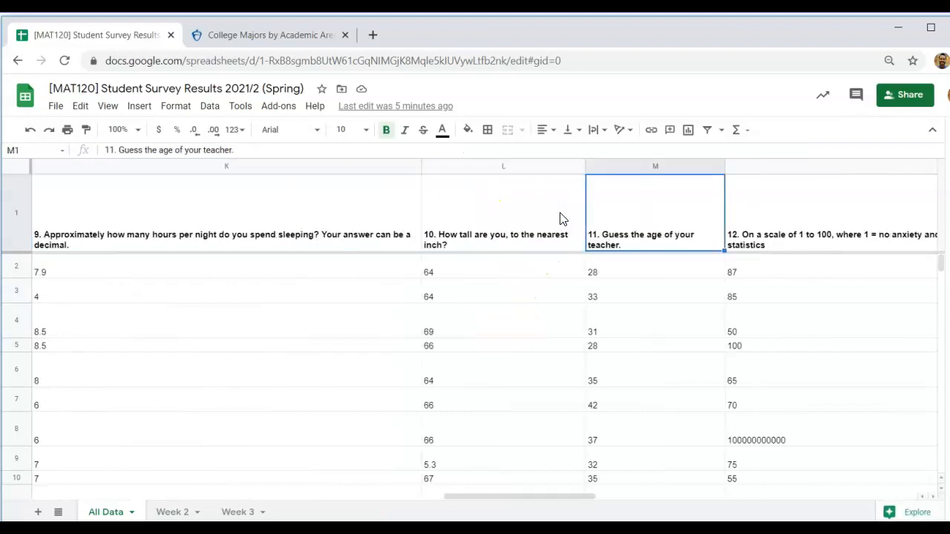
pyautogui.click(614, 164)
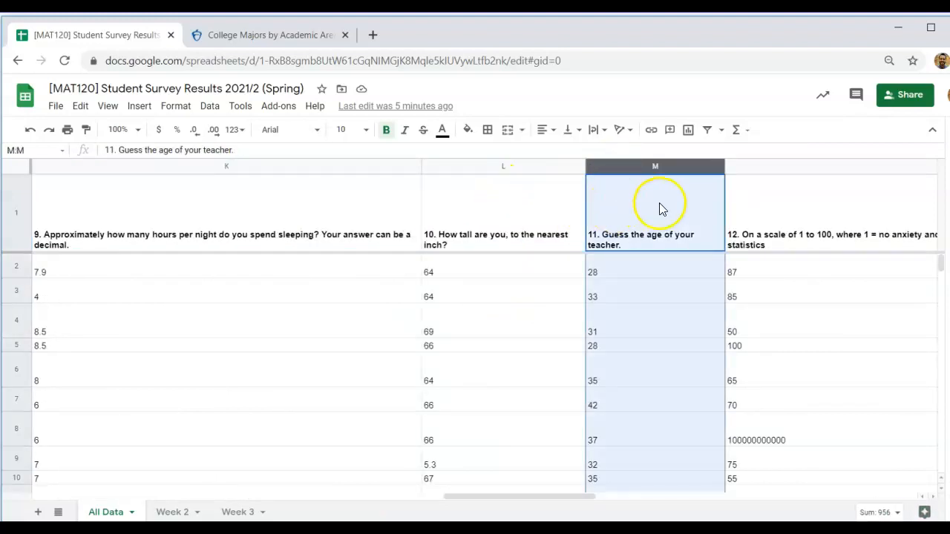
# Go back through the All Data headers to the first columns and look at the age and ice cream flavor questions
pyautogui.click(528, 222)
pyautogui.press('Left')
pyautogui.press('Left')
pyautogui.press('Left')
pyautogui.press('Left')
pyautogui.press('Left')
pyautogui.press('Left')
pyautogui.press('Left')
pyautogui.press('Left')
pyautogui.press('Left')
pyautogui.press('Left')
pyautogui.press('Left')
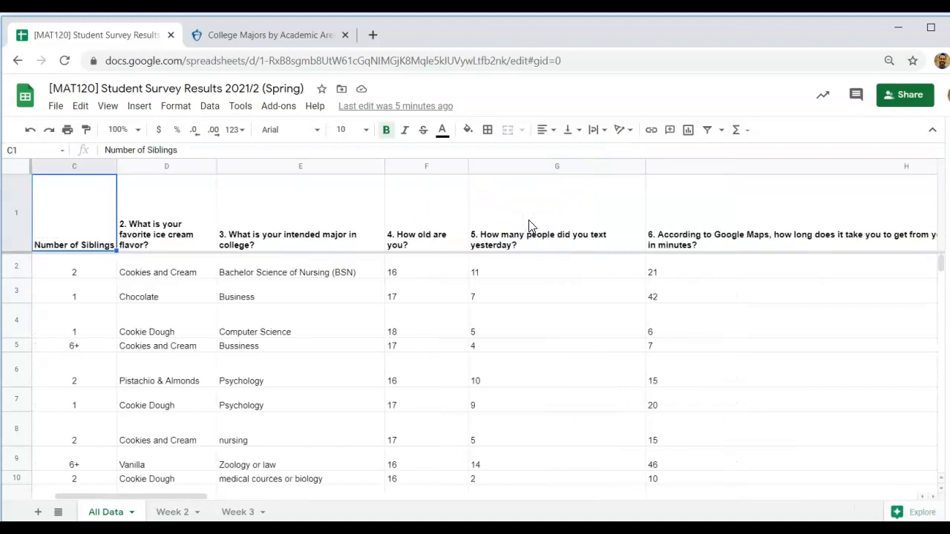
pyautogui.press('Right')
pyautogui.press('Right')
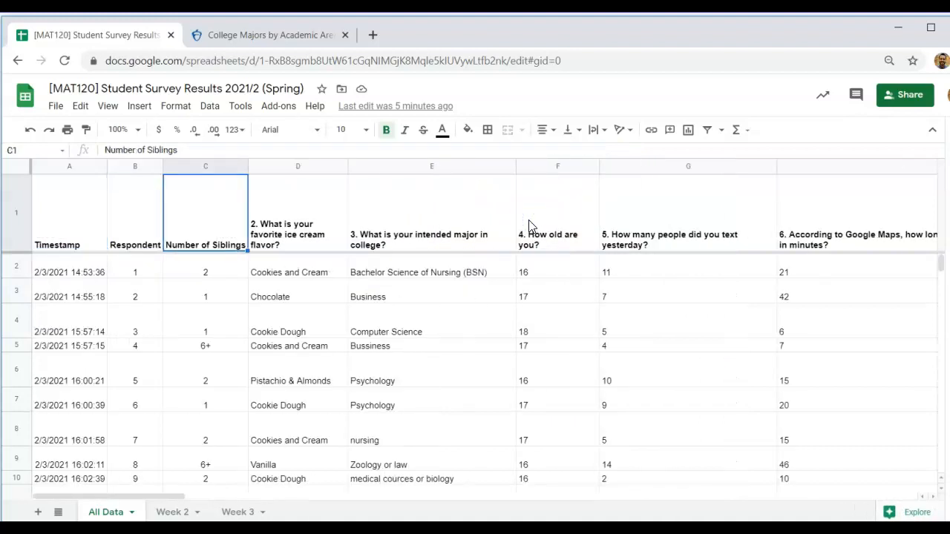
pyautogui.click(557, 167)
pyautogui.click(329, 244)
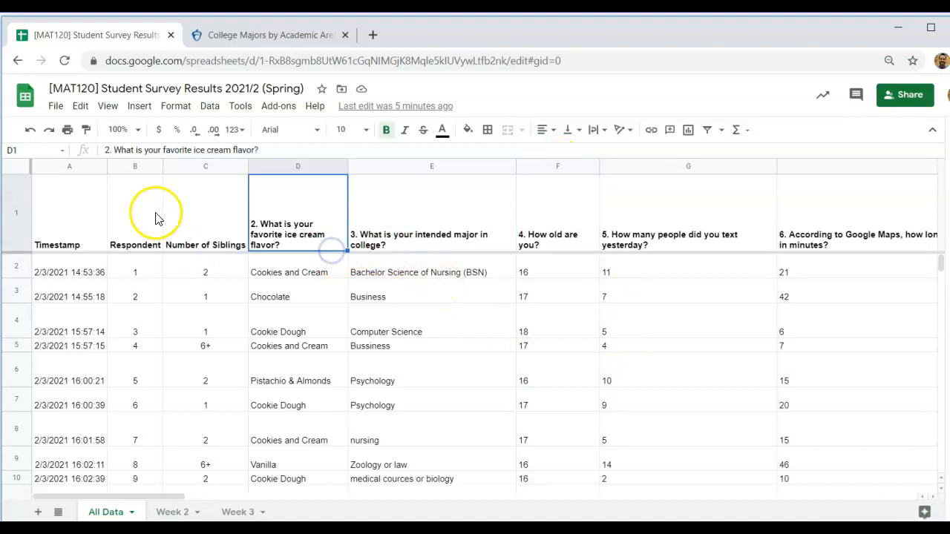
# Copy the Respondent column from All Data into column A of a new sheet named Week 4, placed after Week 3
pyautogui.click(134, 169)
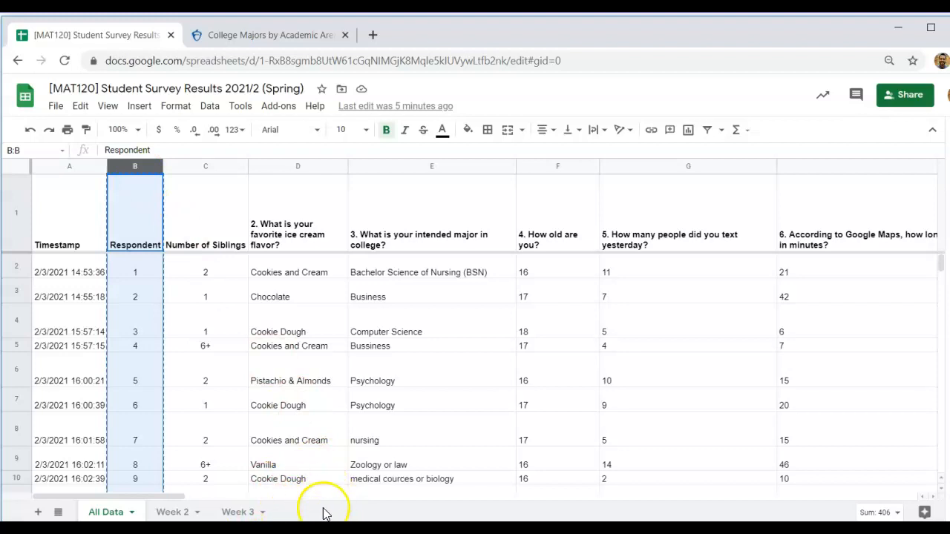
pyautogui.click(37, 512)
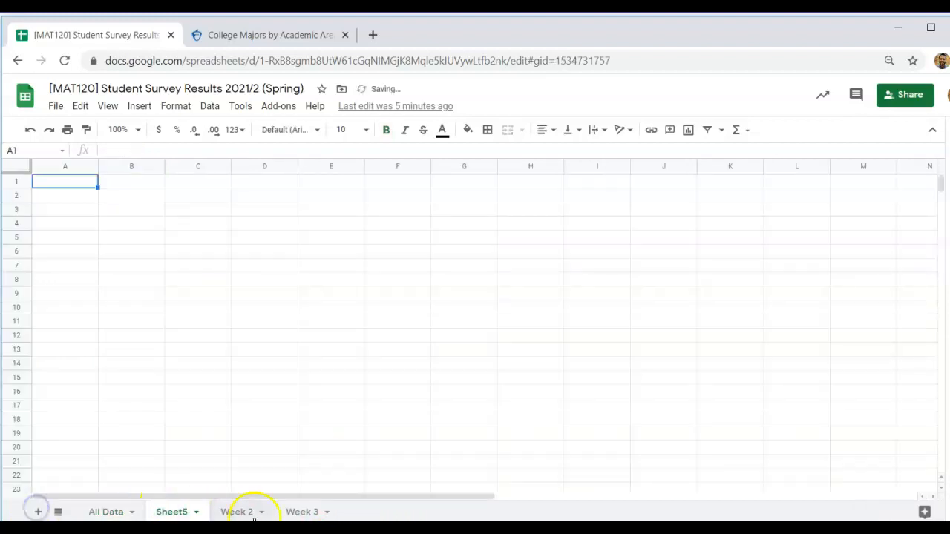
pyautogui.doubleClick(177, 512)
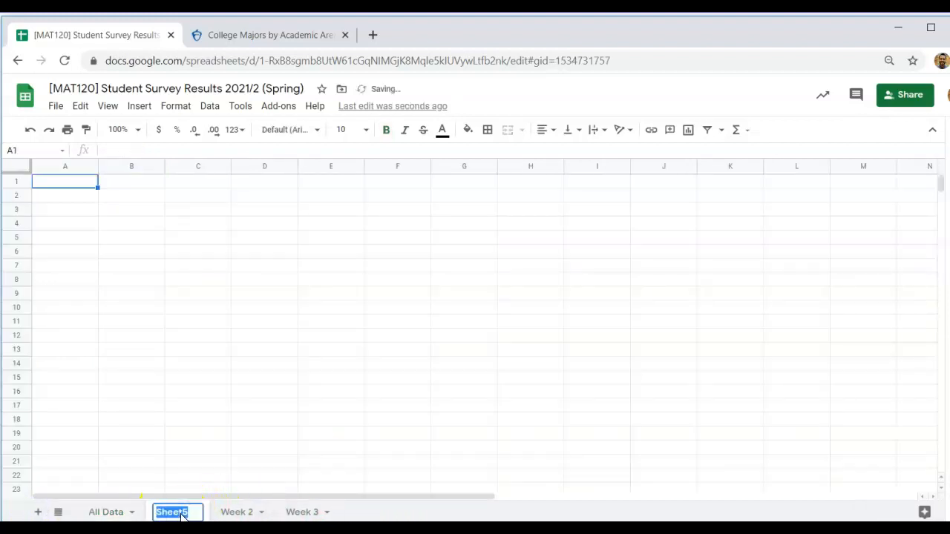
pyautogui.write('Week 4')
pyautogui.press('Return')
pyautogui.moveTo(176, 517); pyautogui.dragTo(314, 513)
pyautogui.click(88, 186)
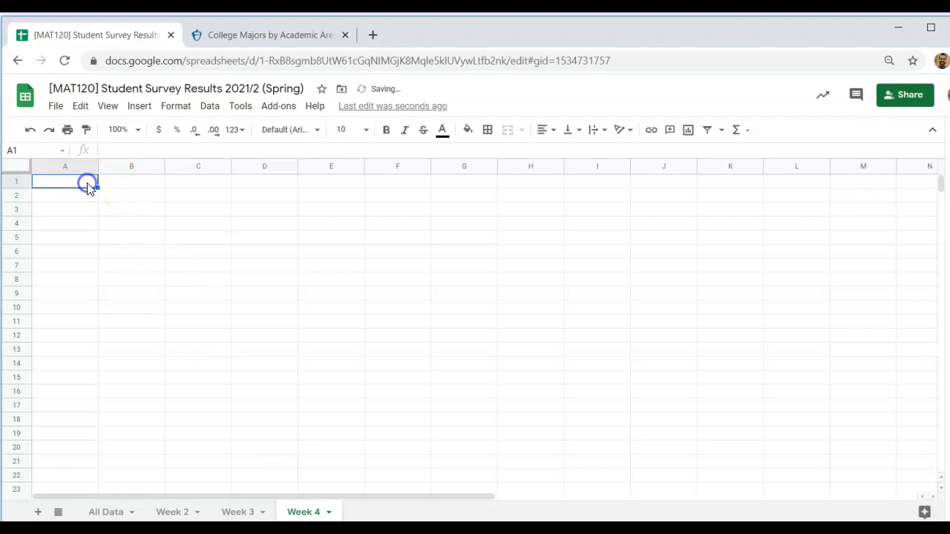
pyautogui.hotkey('ctrl', 'v')
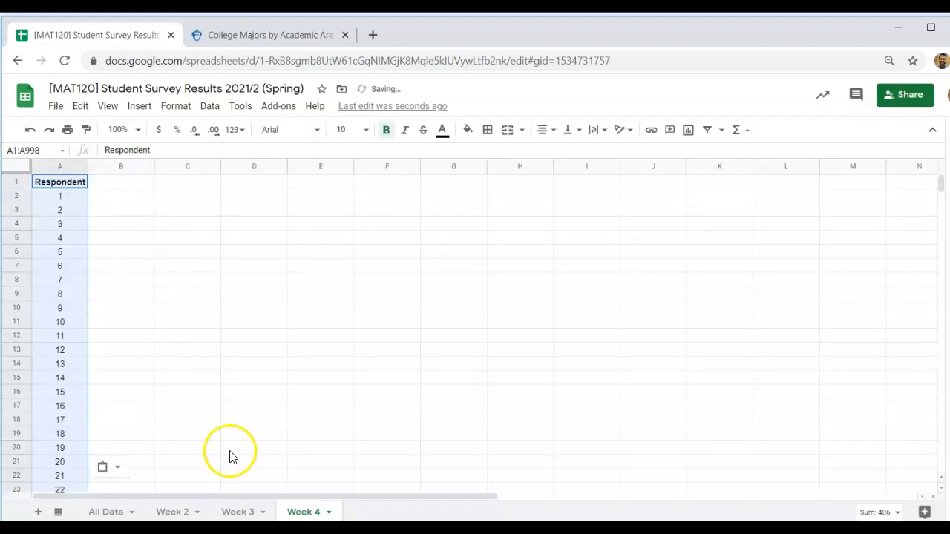
# Copy the "4. How old are you?" column from All Data into column B of Week 4
pyautogui.click(106, 513)
pyautogui.click(318, 322)
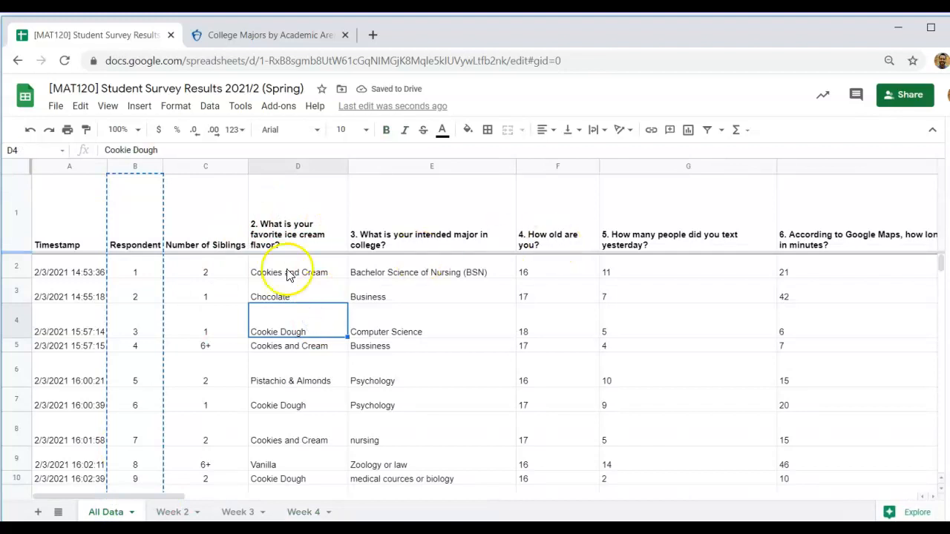
pyautogui.click(560, 164)
pyautogui.rightClick(560, 163)
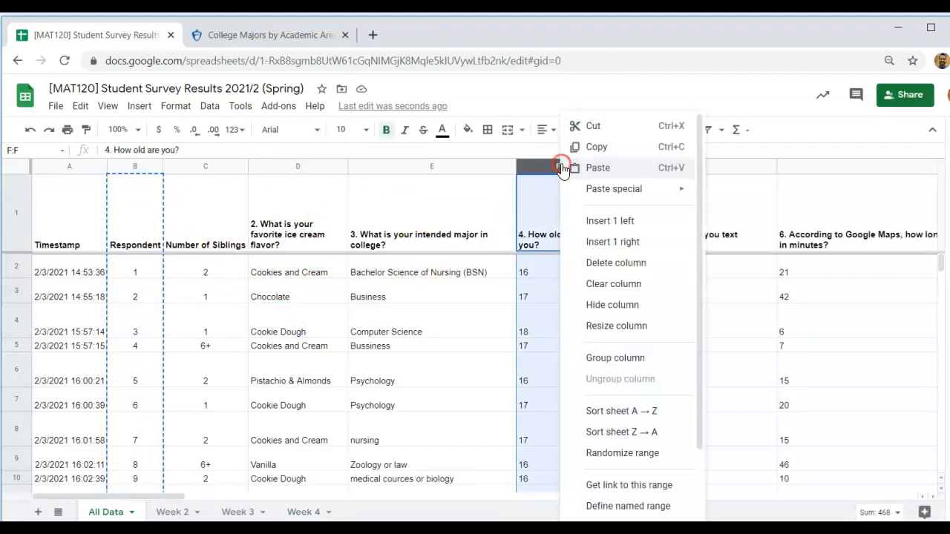
pyautogui.click(622, 149)
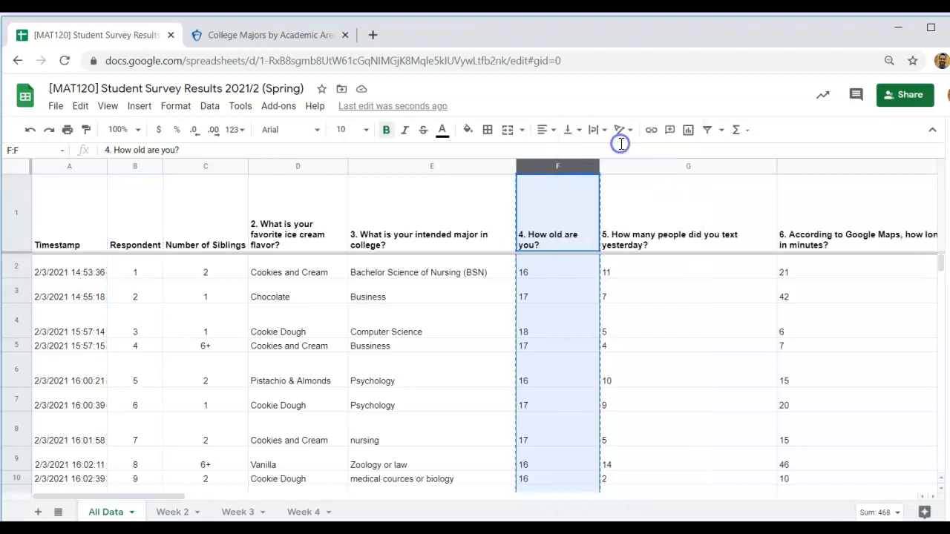
pyautogui.click(305, 511)
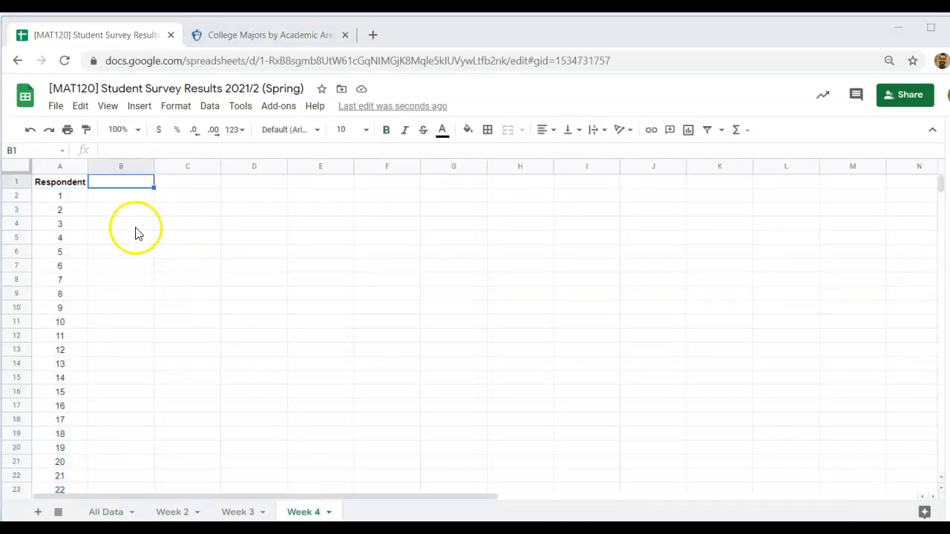
pyautogui.click(216, 222)
pyautogui.click(144, 184)
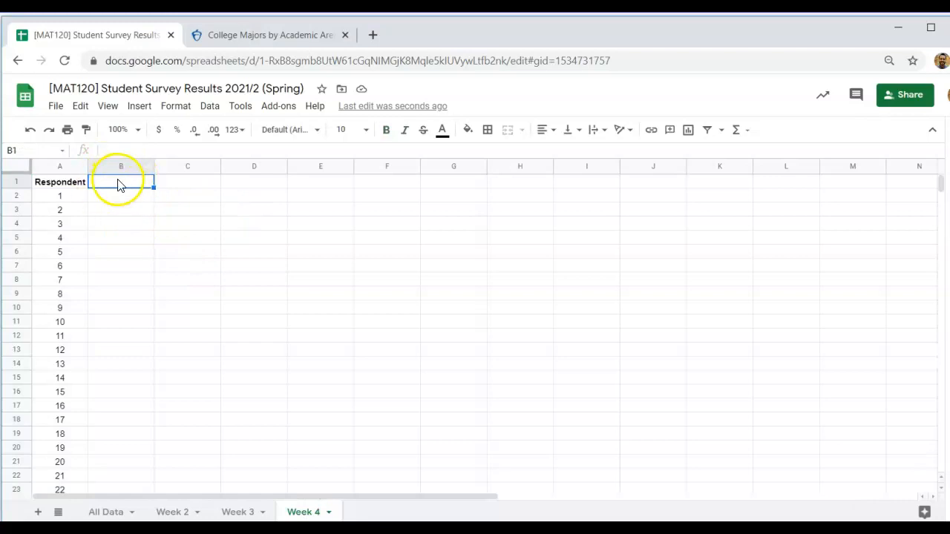
pyautogui.hotkey('ctrl', 'v')
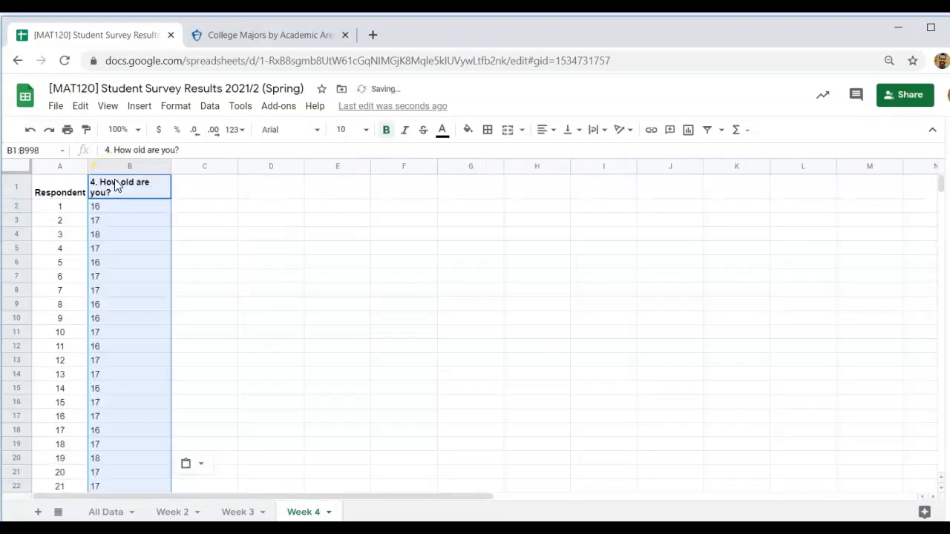
pyautogui.click(248, 248)
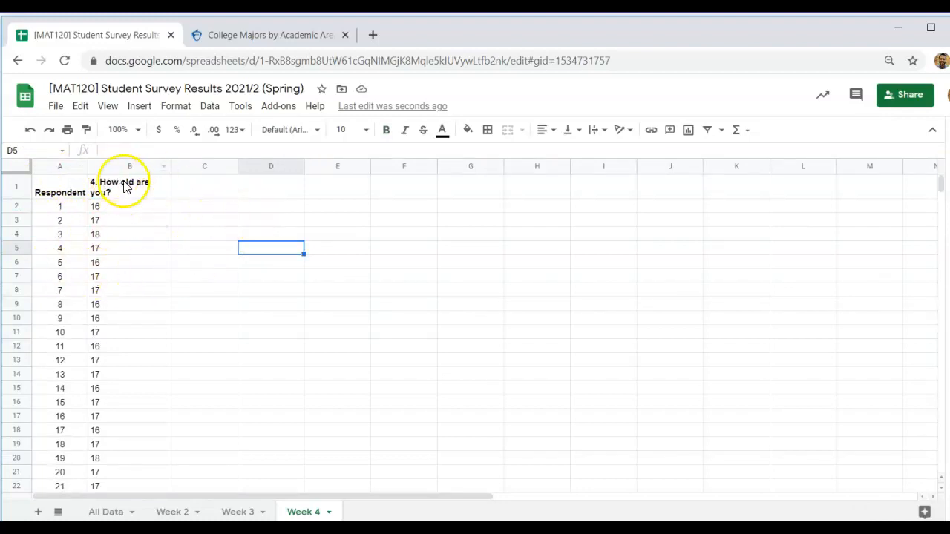
# Paste the copied age column at cell F5 of Week 4, and undo that paste
pyautogui.click(420, 259)
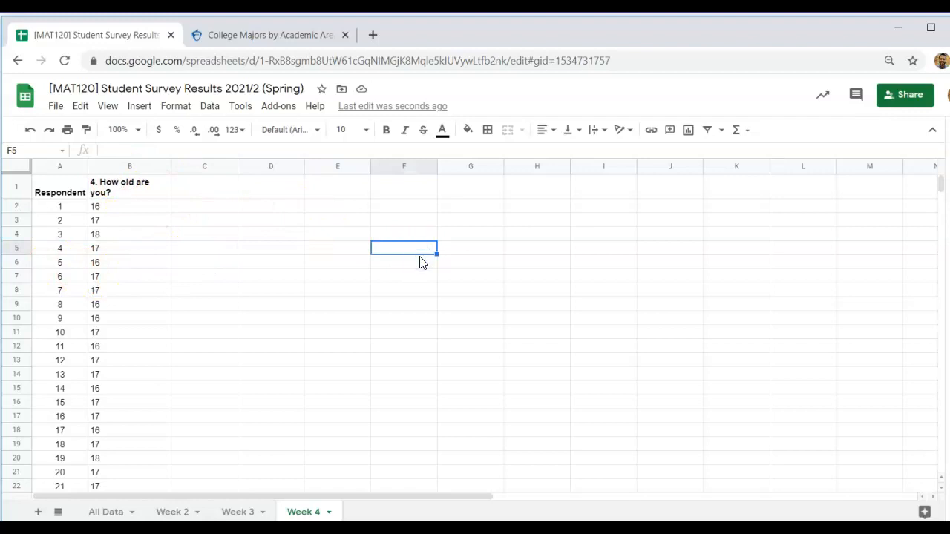
pyautogui.hotkey('ctrl', 'v')
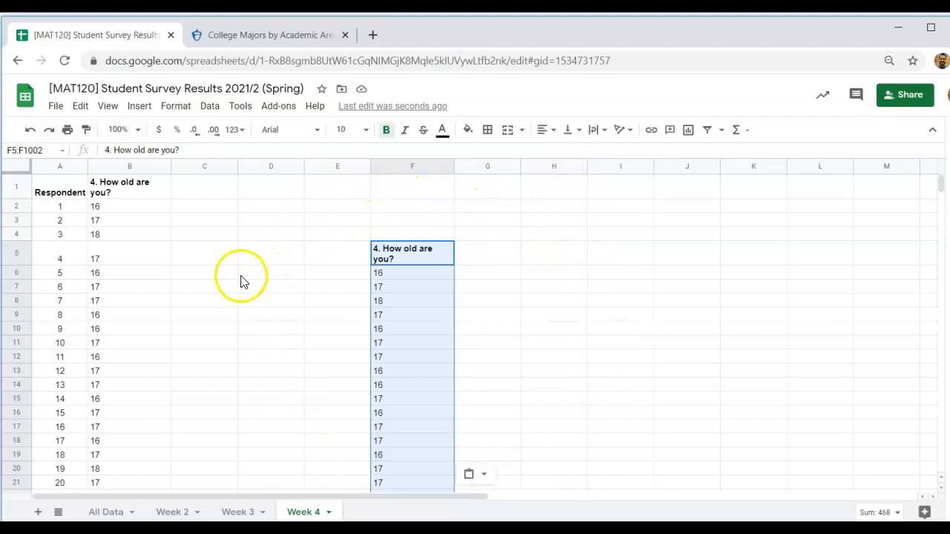
pyautogui.click(81, 109)
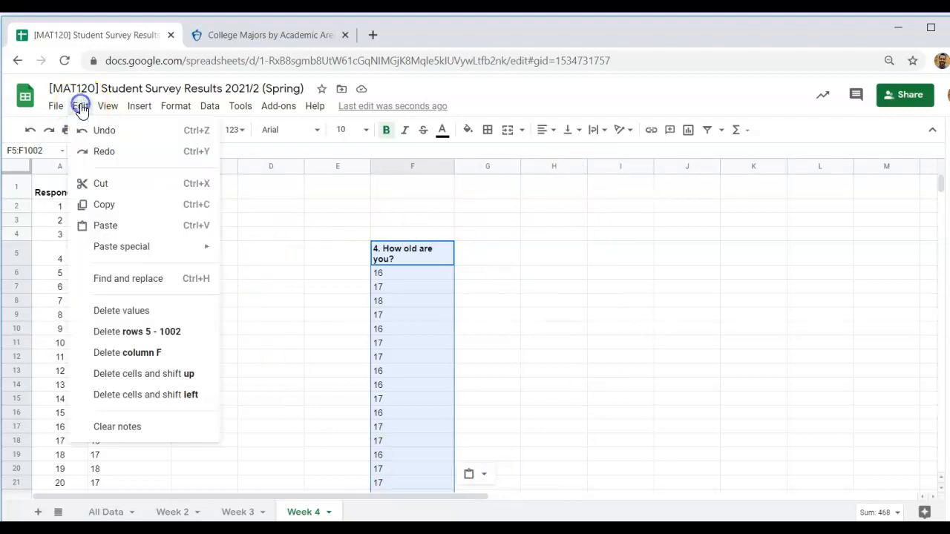
pyautogui.click(104, 130)
pyautogui.click(271, 272)
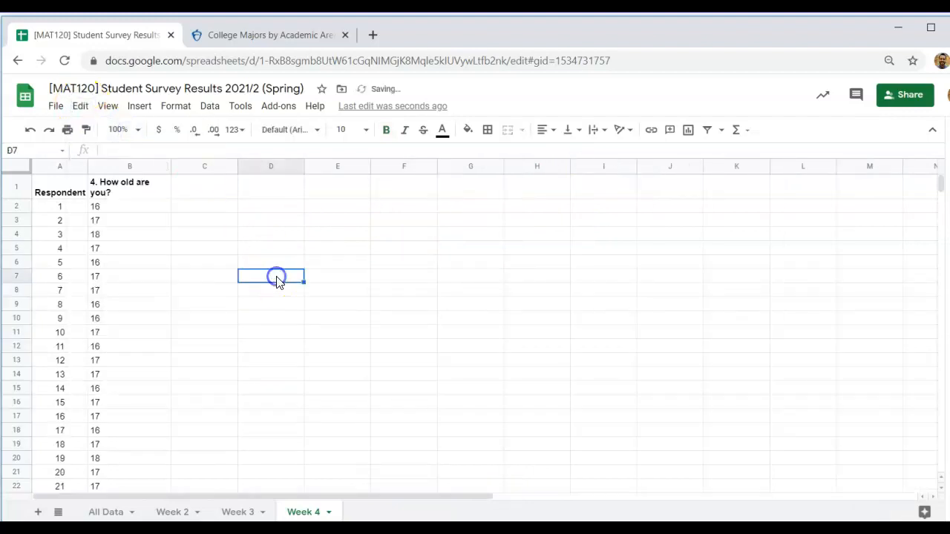
# Clear the age of respondent 5 in cell B6 of Week 4, and undo the deletion
pyautogui.click(125, 244)
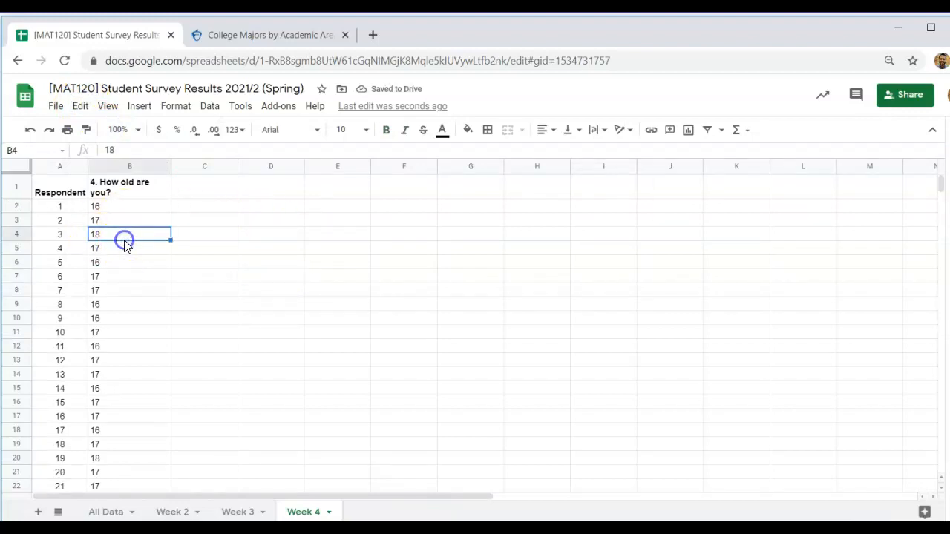
pyautogui.press('Down')
pyautogui.press('Down')
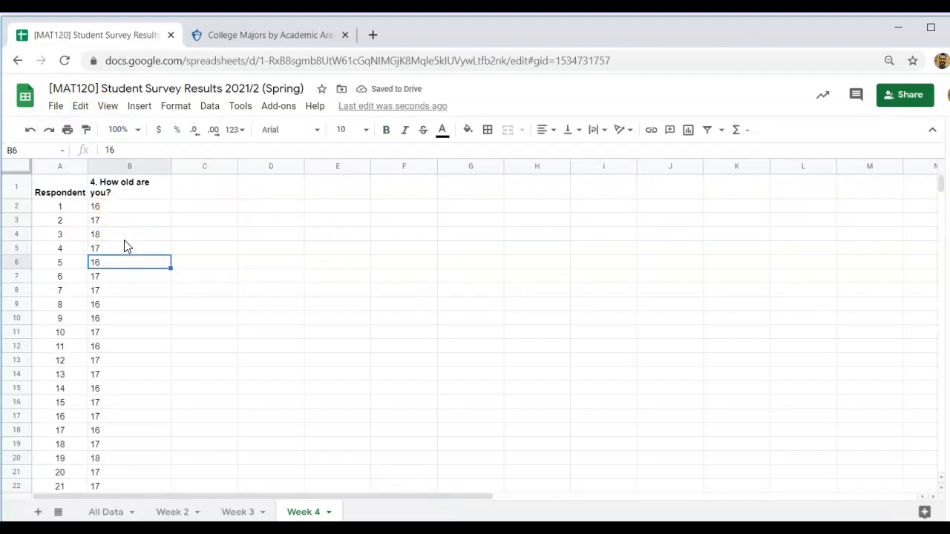
pyautogui.press('Right')
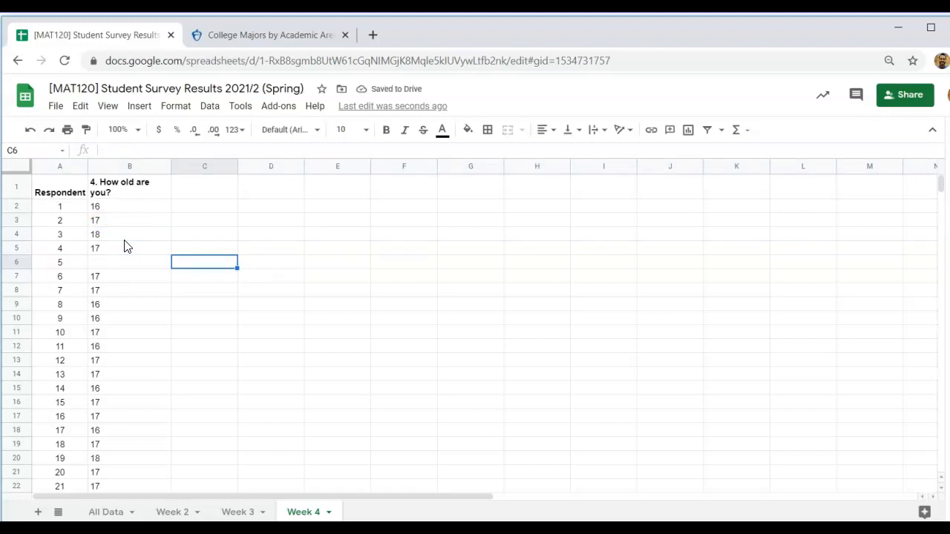
pyautogui.hotkey('ctrl', 'z')
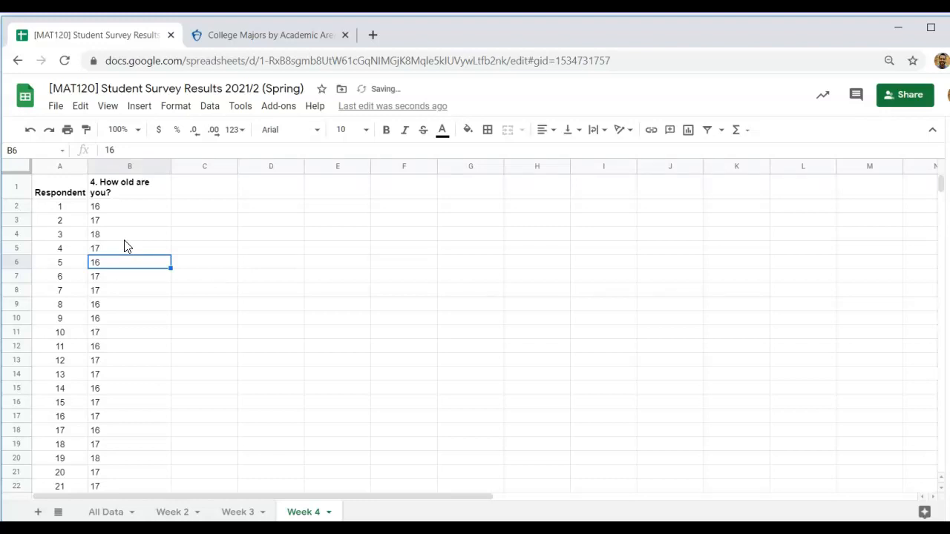
# Rename the column B header in Week 4 to "Age" and fit the column width to its contents
pyautogui.click(141, 187)
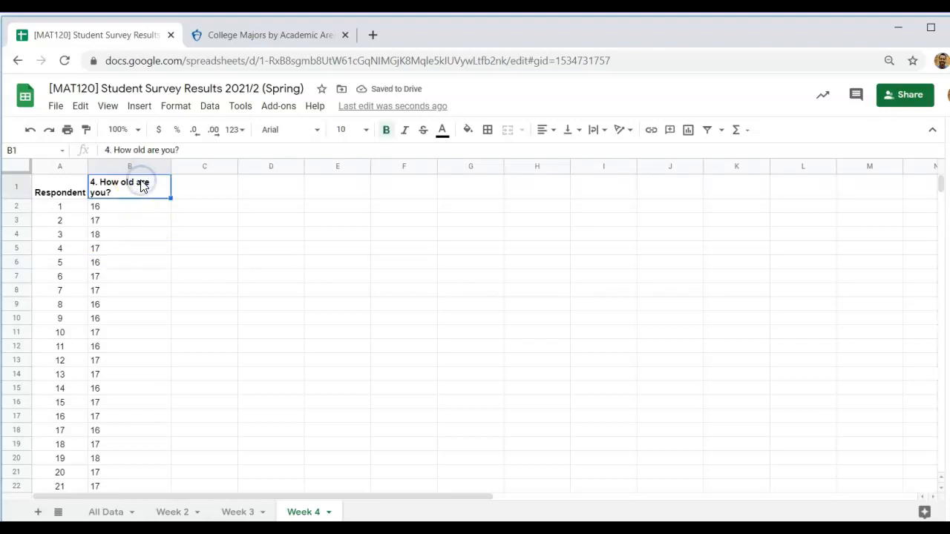
pyautogui.write('Age')
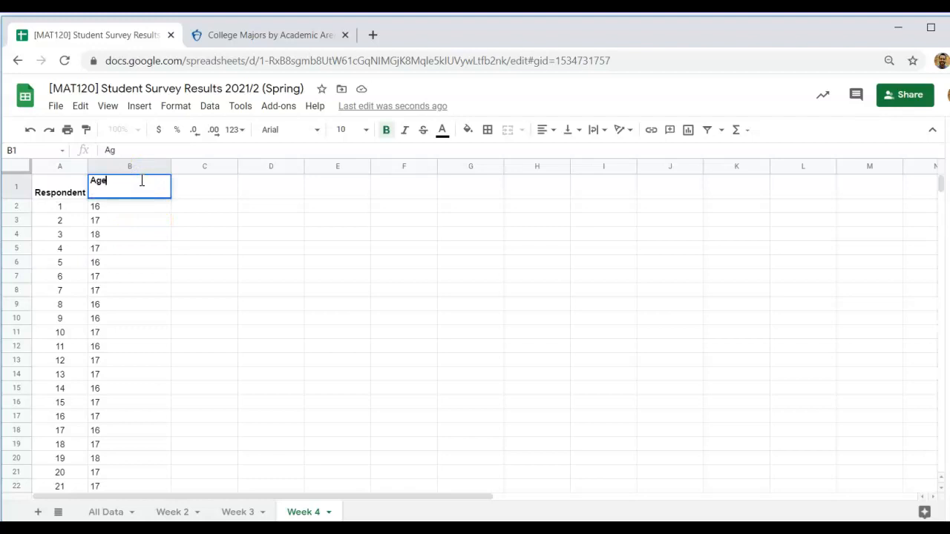
pyautogui.press('Return')
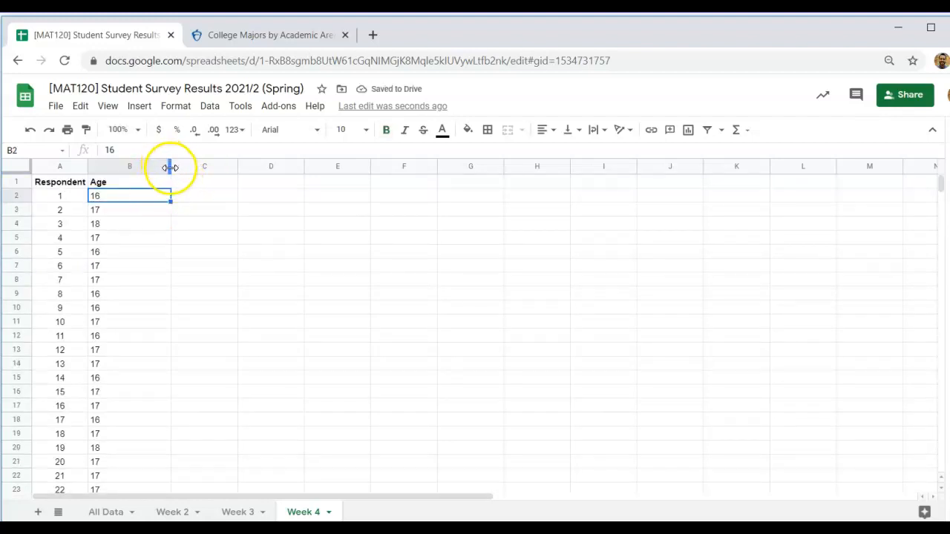
pyautogui.doubleClick(170, 168)
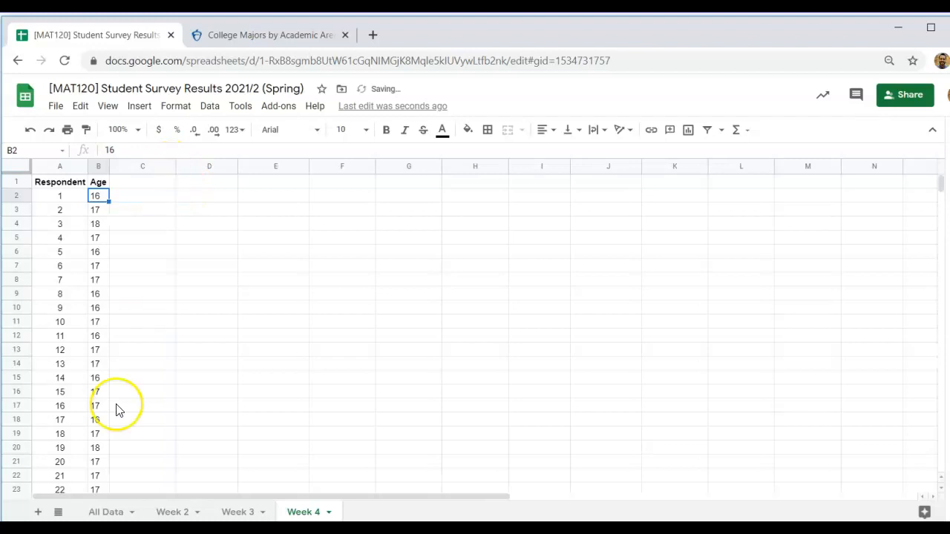
# Copy the "11. Guess the age of your teacher." column from All Data into column C of Week 4
pyautogui.click(106, 512)
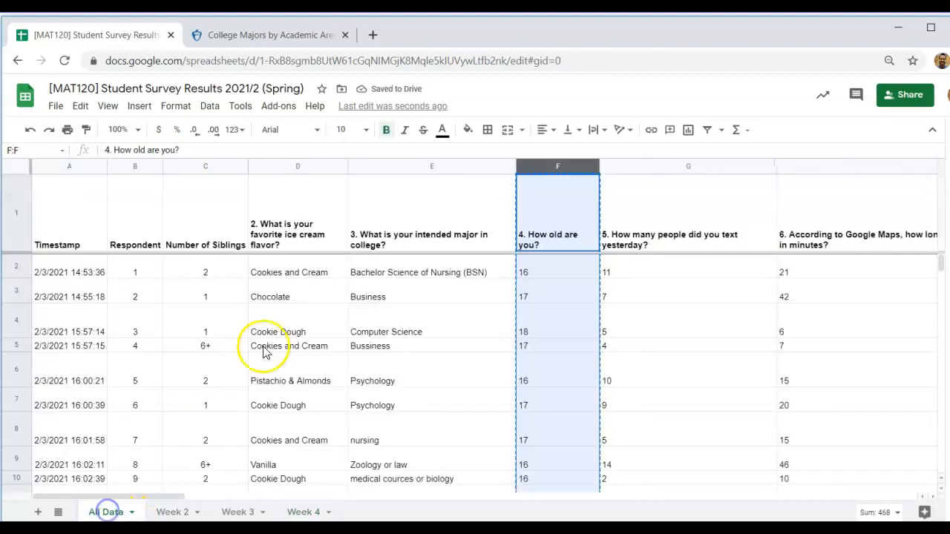
pyautogui.click(642, 223)
pyautogui.press('Right')
pyautogui.press('Right')
pyautogui.press('Right')
pyautogui.press('Right')
pyautogui.press('Right')
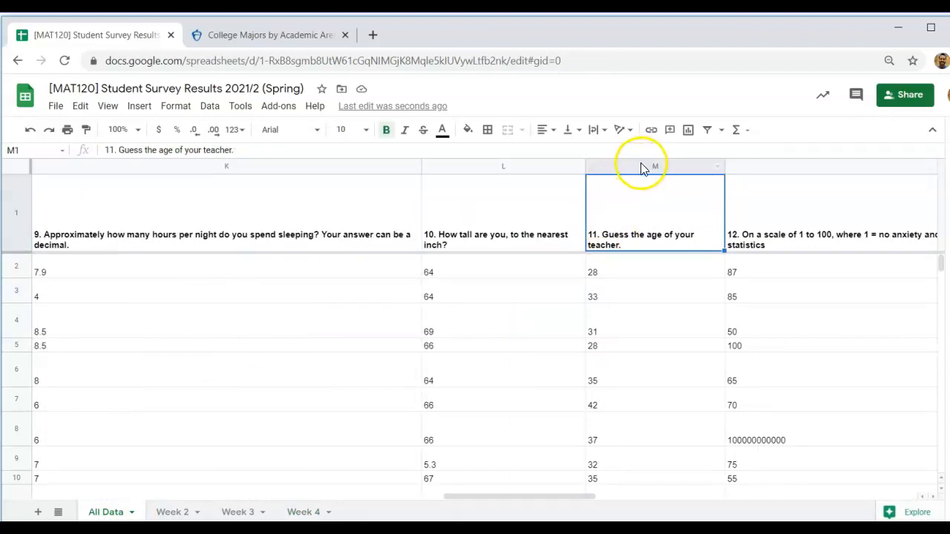
pyautogui.click(642, 225)
pyautogui.click(654, 165)
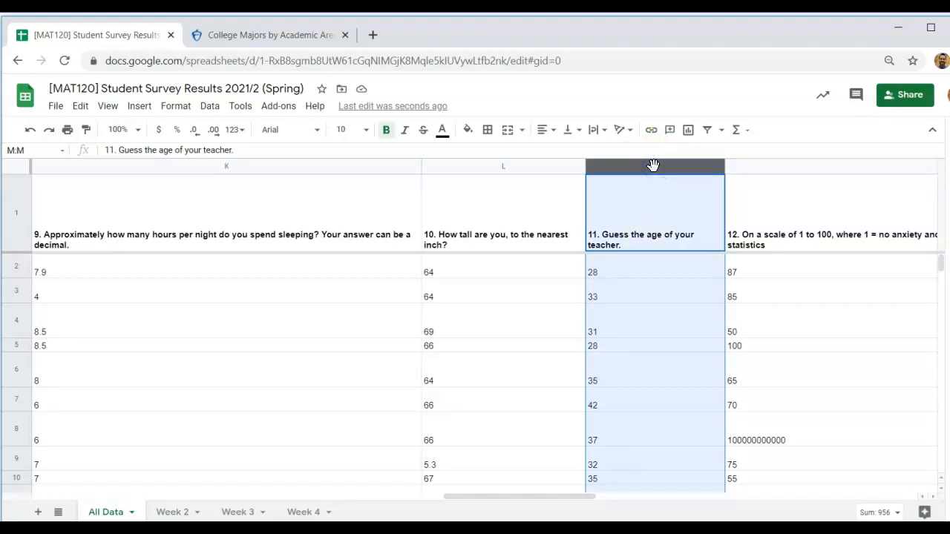
pyautogui.rightClick(654, 165)
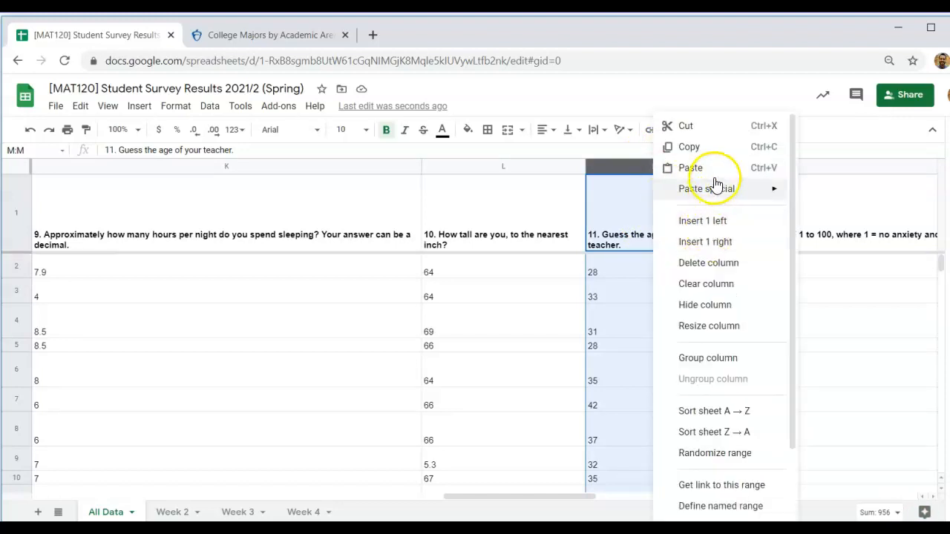
pyautogui.click(715, 148)
pyautogui.click(300, 511)
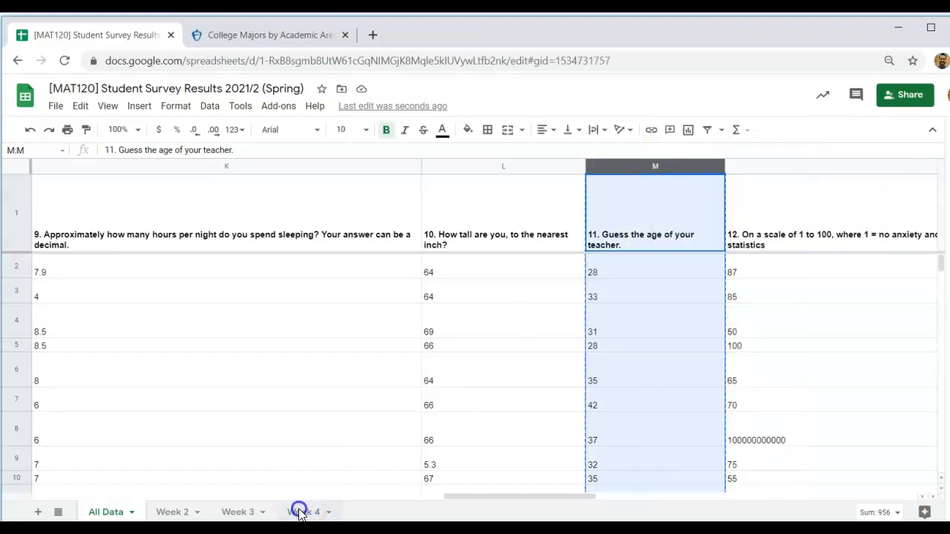
pyautogui.click(141, 185)
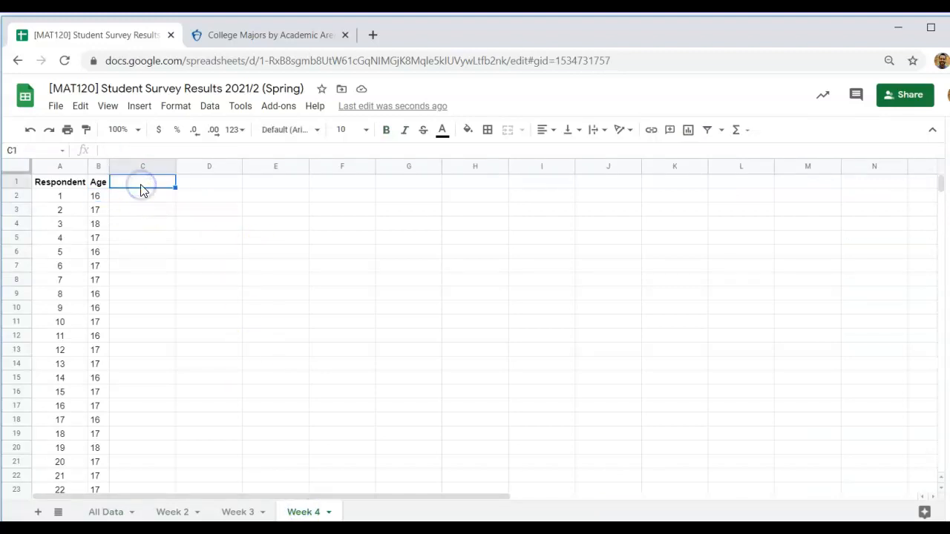
pyautogui.hotkey('ctrl', 'v')
pyautogui.click(282, 318)
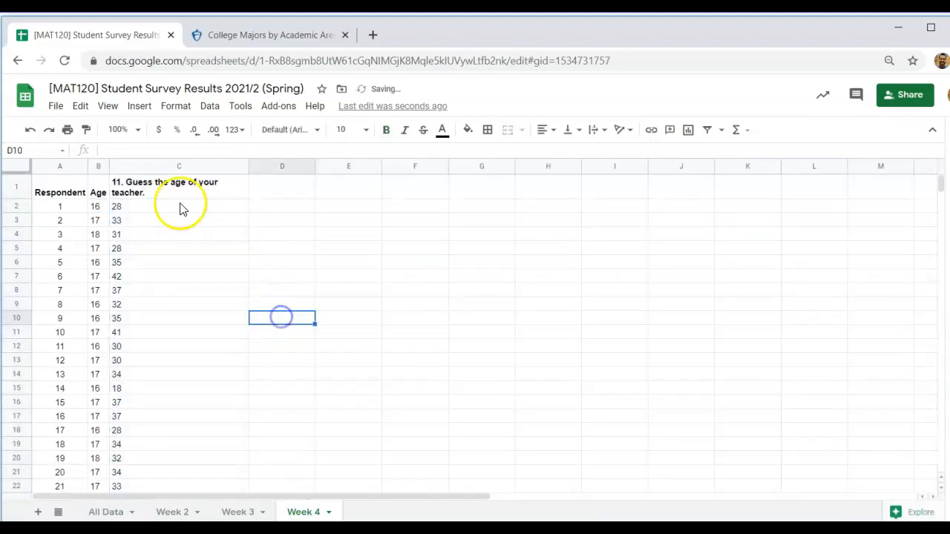
# Rename the column C header in Week 4 to "Guessed Age of Teacher" and fit the column width to its contents
pyautogui.click(169, 190)
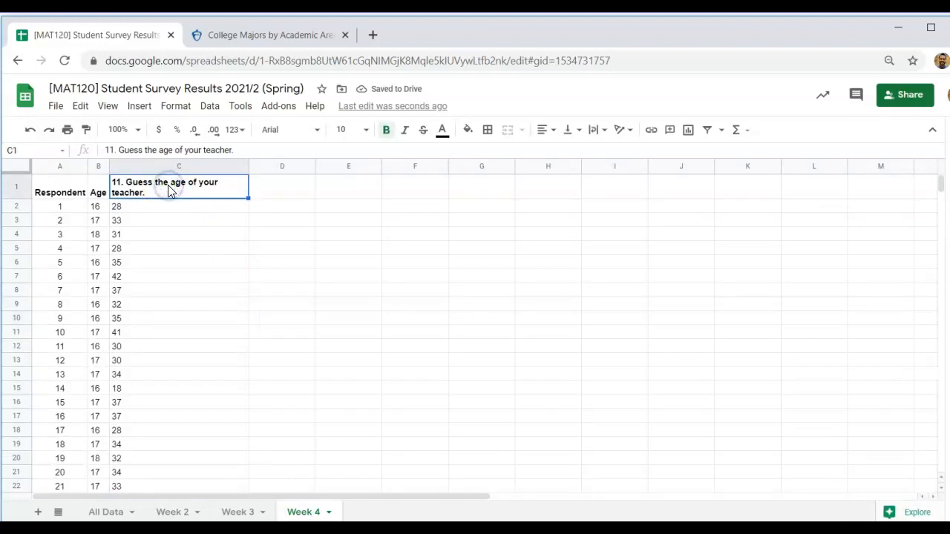
pyautogui.write('Guess Age of')
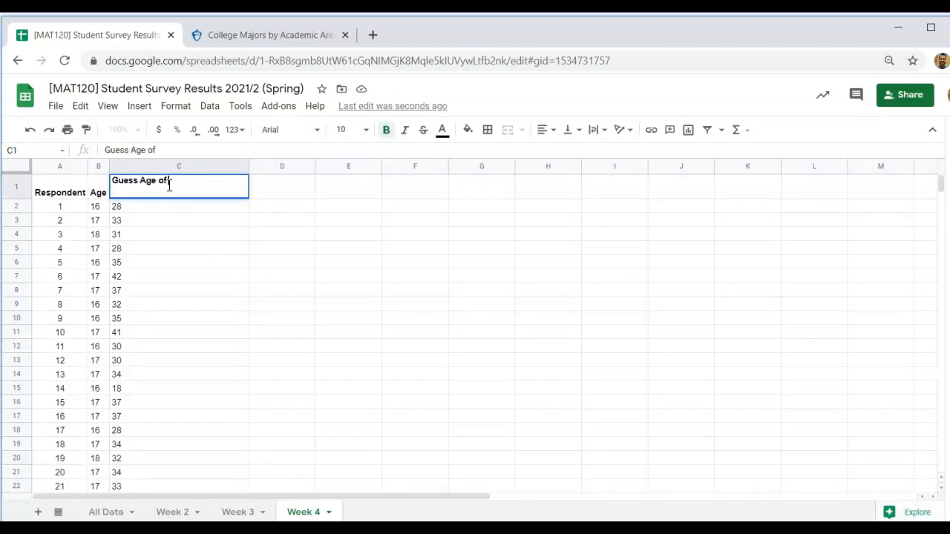
pyautogui.click(136, 183)
pyautogui.write('ed')
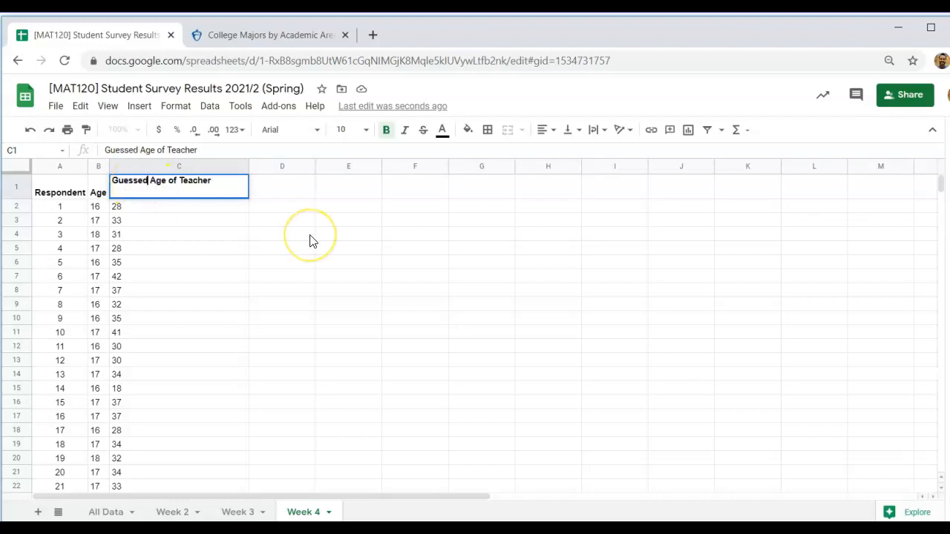
pyautogui.press('Return')
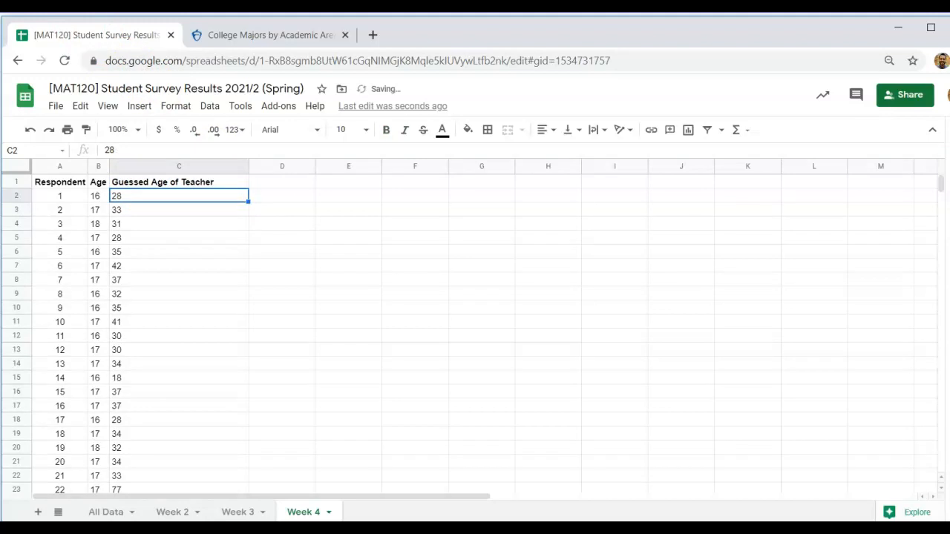
pyautogui.doubleClick(247, 165)
pyautogui.click(239, 254)
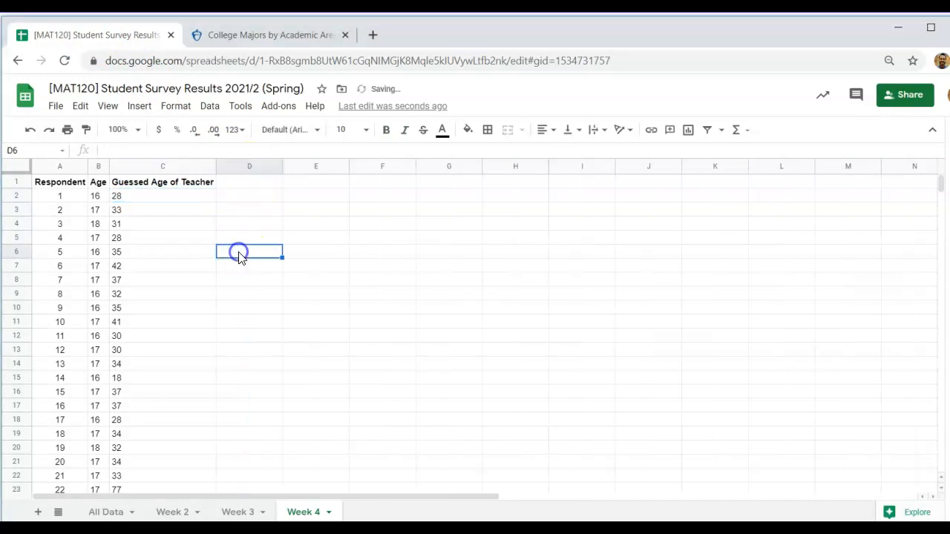
# Center the contents of the "Guessed Age of Teacher" column in Week 4
pyautogui.click(153, 166)
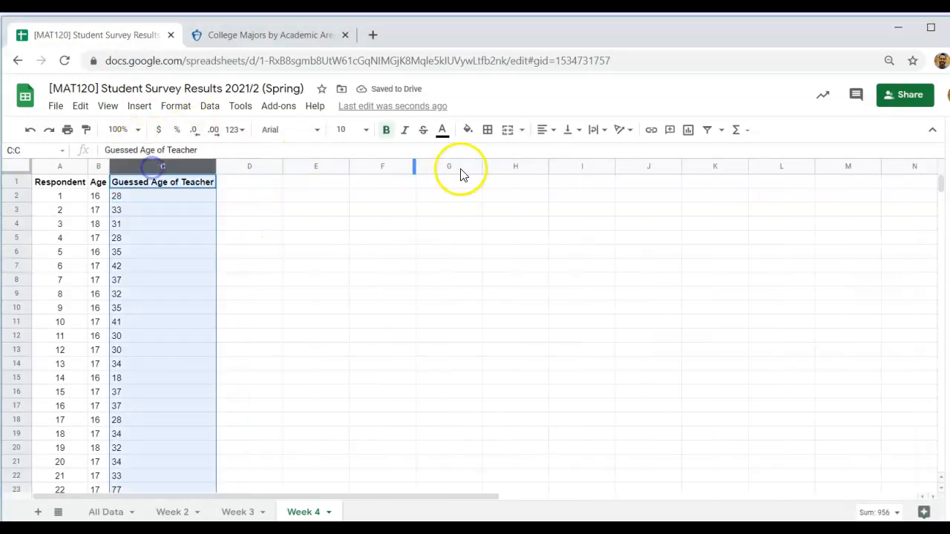
pyautogui.click(547, 130)
pyautogui.click(561, 156)
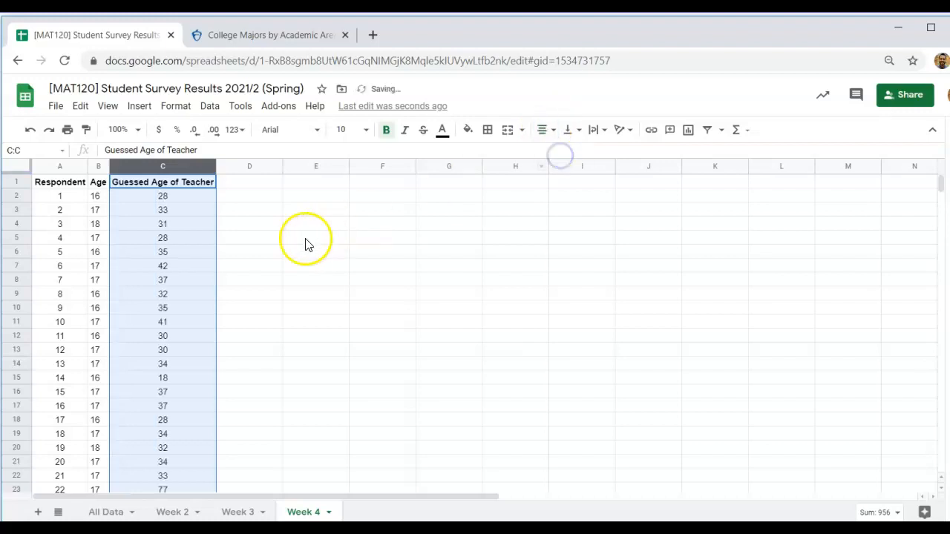
pyautogui.click(304, 239)
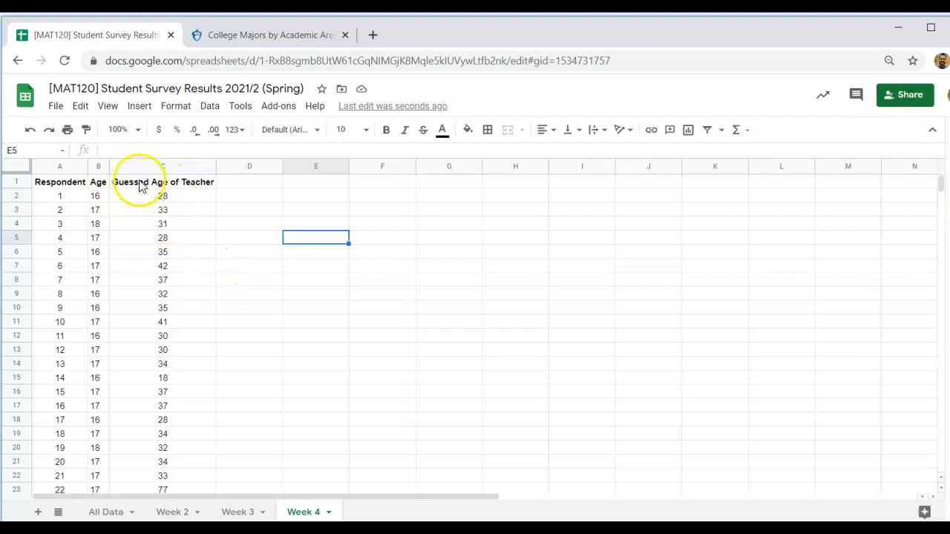
# Go back to the start of All Data and review respondent 1's answers from timestamp through age
pyautogui.click(110, 512)
pyautogui.click(250, 393)
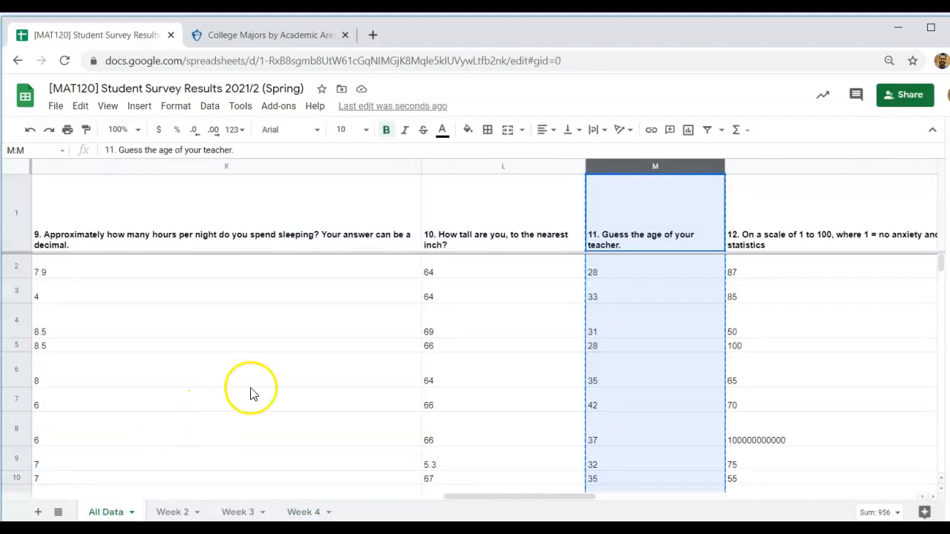
pyautogui.press('Left')
pyautogui.press('Left')
pyautogui.press('Left')
pyautogui.press('Left')
pyautogui.press('Left')
pyautogui.press('Left')
pyautogui.press('Left')
pyautogui.press('Left')
pyautogui.press('Left')
pyautogui.press('Left')
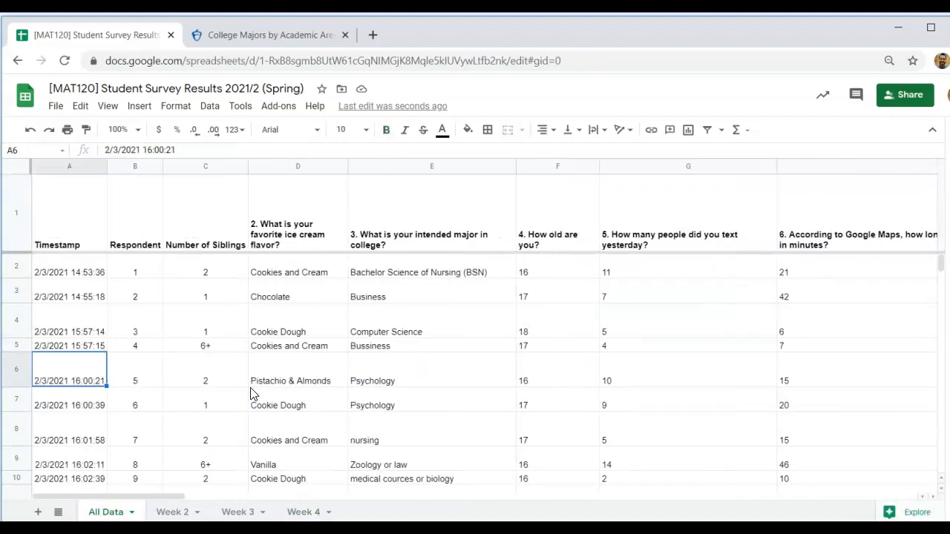
pyautogui.press('Up')
pyautogui.press('Up')
pyautogui.press('Up')
pyautogui.press('Up')
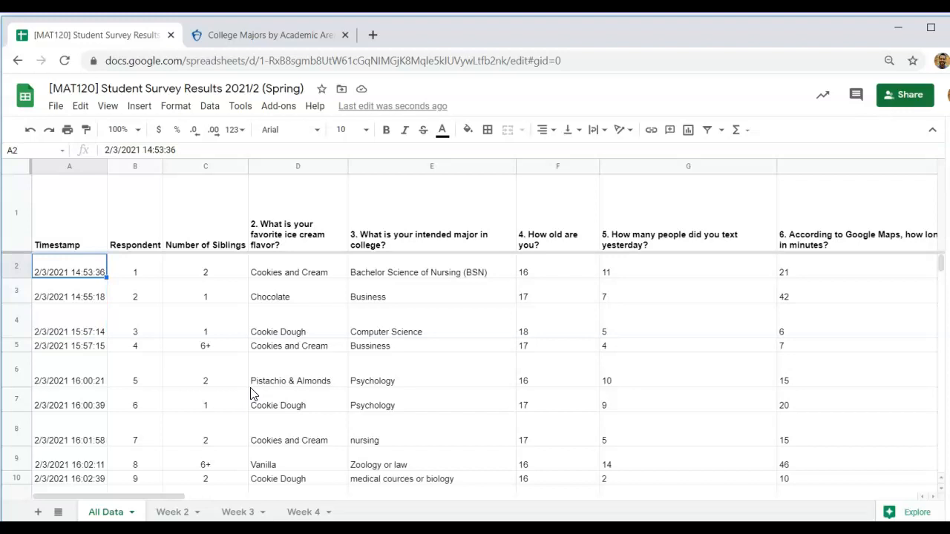
pyautogui.press('Right')
pyautogui.press('Right')
pyautogui.press('Right')
pyautogui.press('Right')
pyautogui.press('Right')
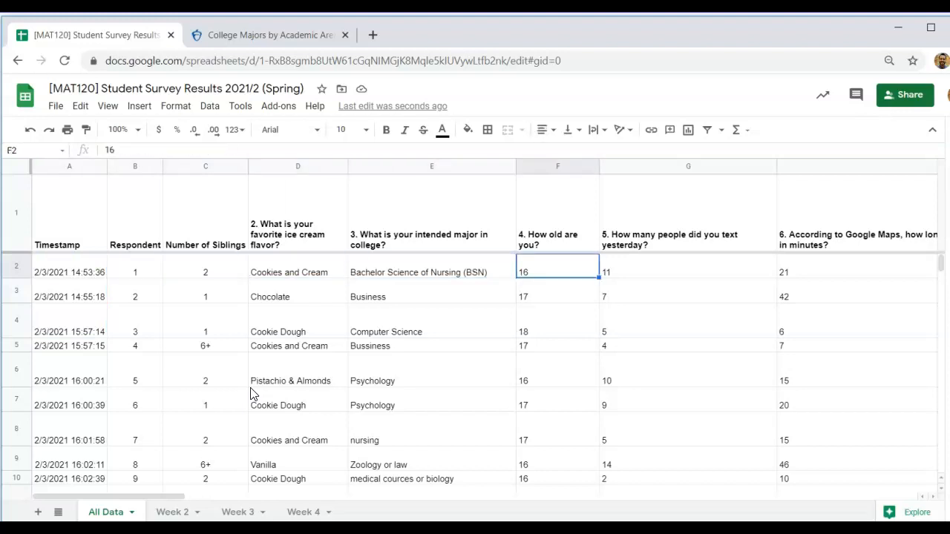
# Review respondent 2's siblings, ice cream flavor, major and age answers in All Data, ending at the row's start
pyautogui.press('Down')
pyautogui.press('Left')
pyautogui.press('Left')
pyautogui.press('Left')
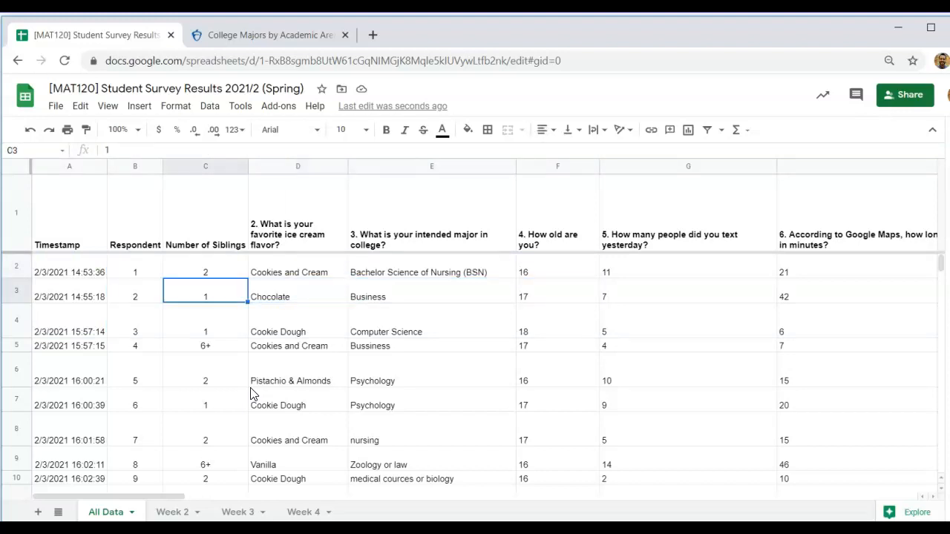
pyautogui.press('Right')
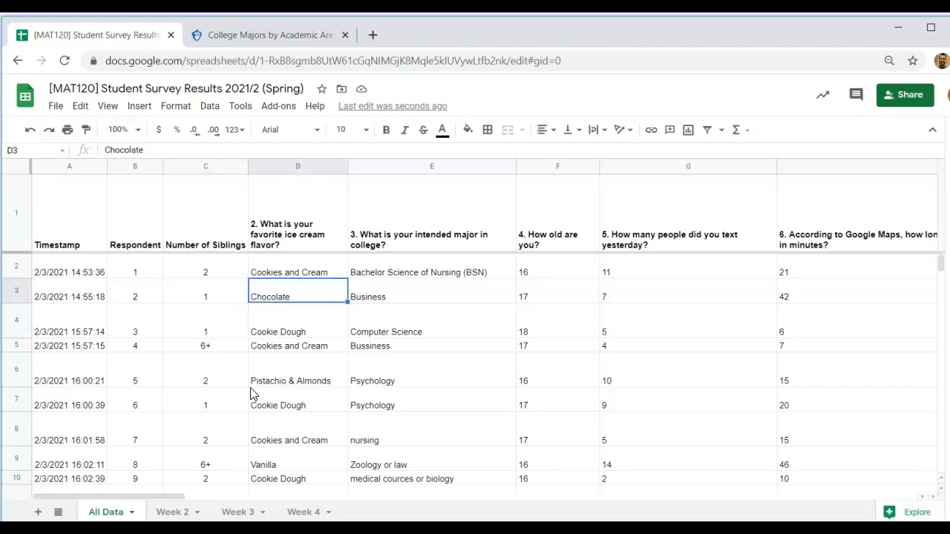
pyautogui.press('Right')
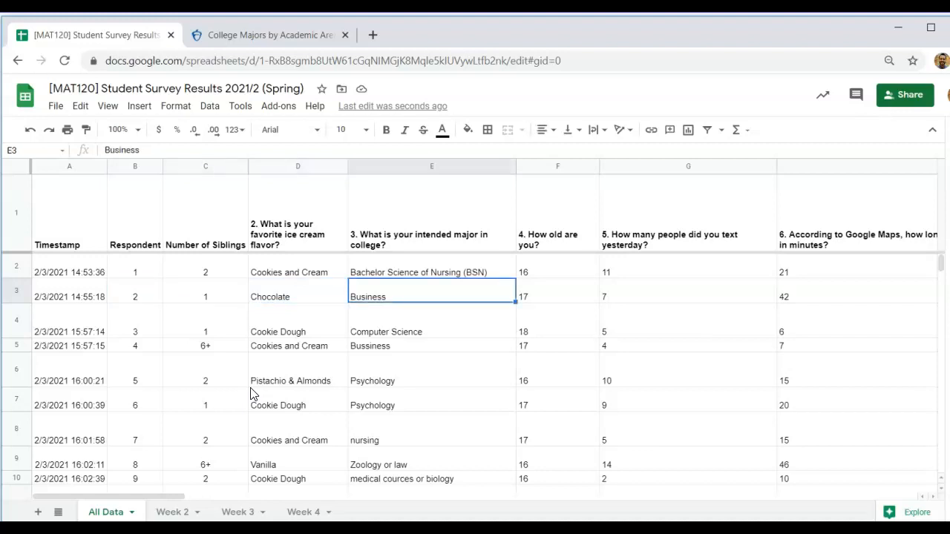
pyautogui.press('Right')
pyautogui.press('Left')
pyautogui.press('Left')
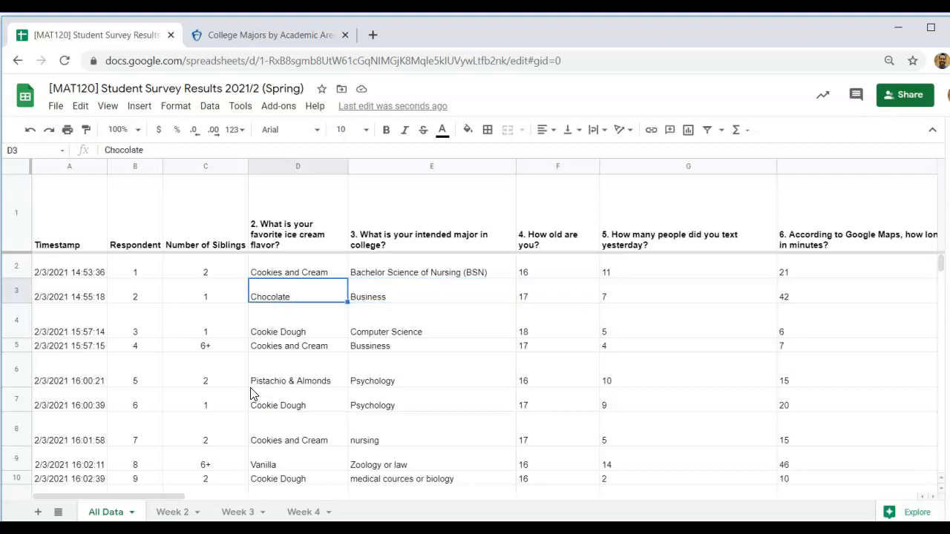
pyautogui.press('Home')
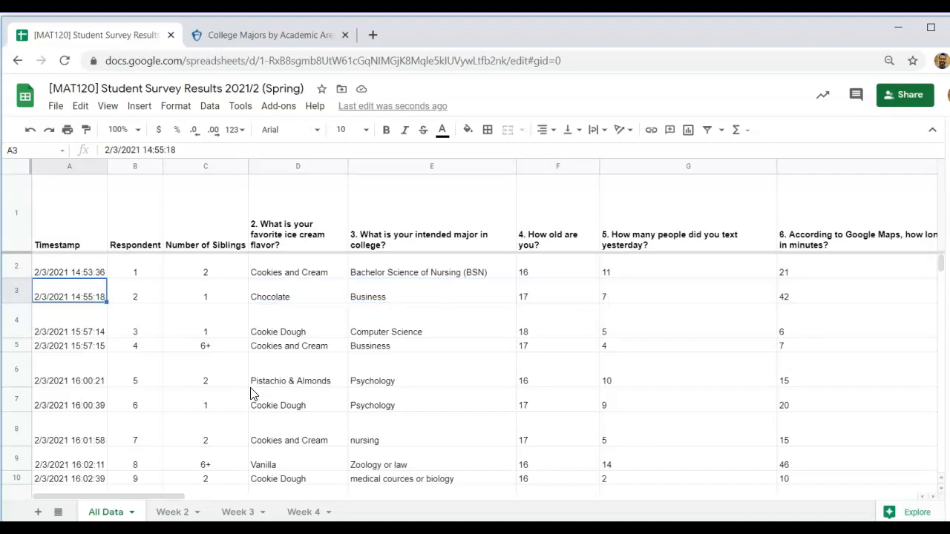
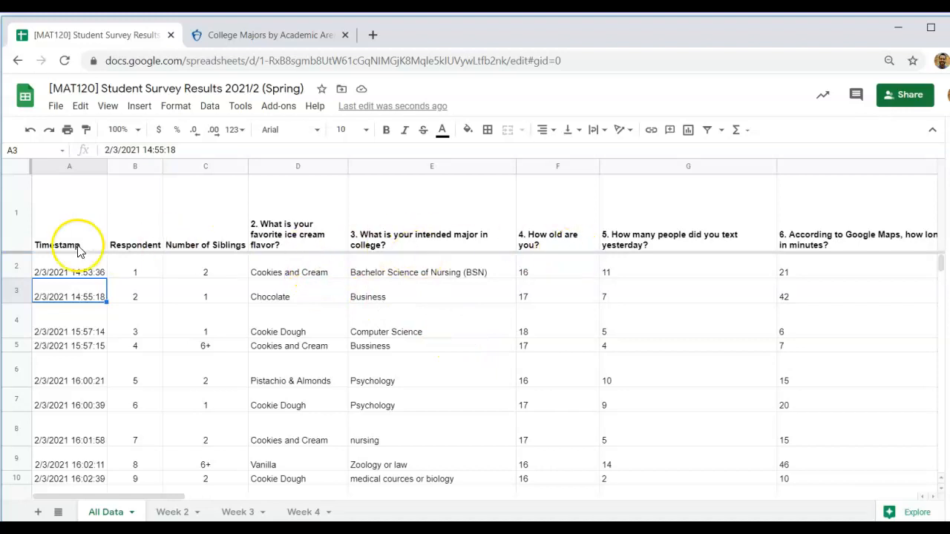
# Highlight one by one the All Data rows of respondents 1, 4, 7, 11 and 13, who chose Cookies and Cream
pyautogui.click(11, 265)
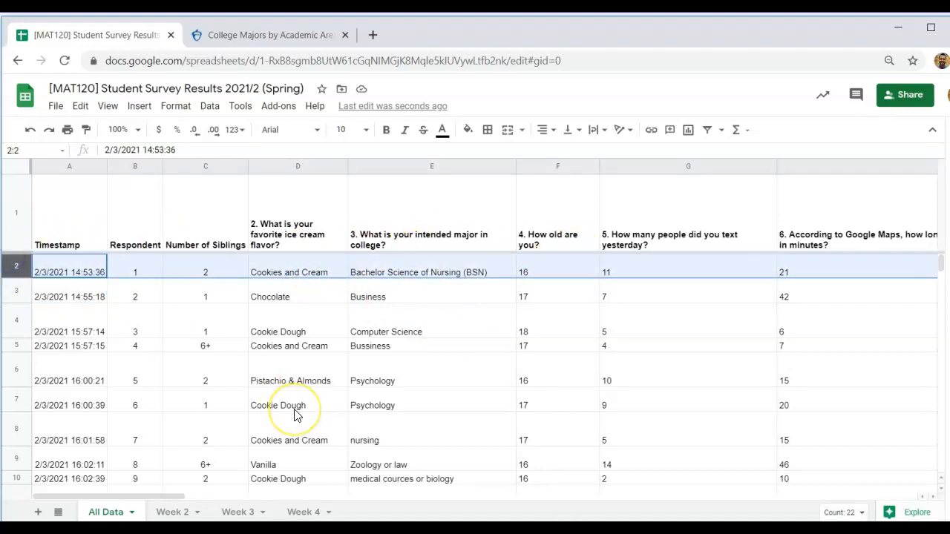
pyautogui.click(14, 346)
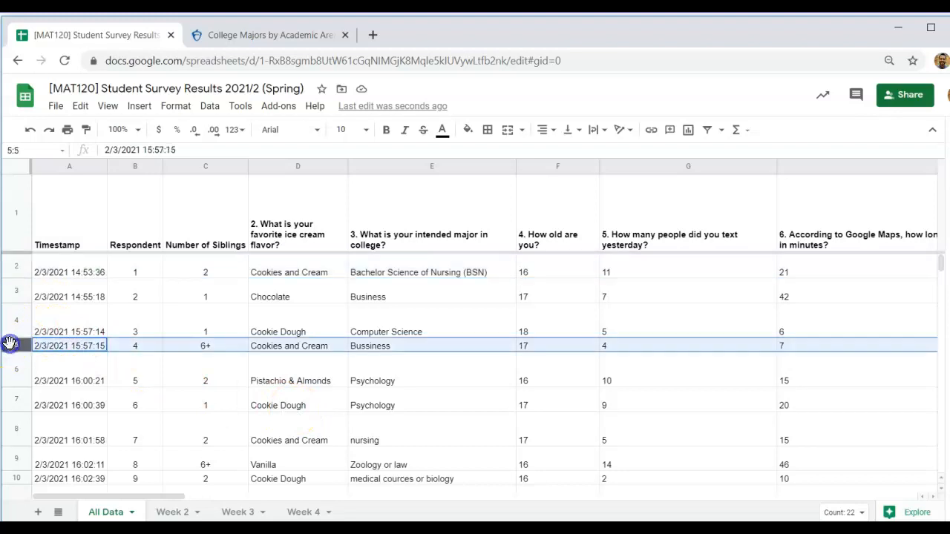
pyautogui.click(15, 434)
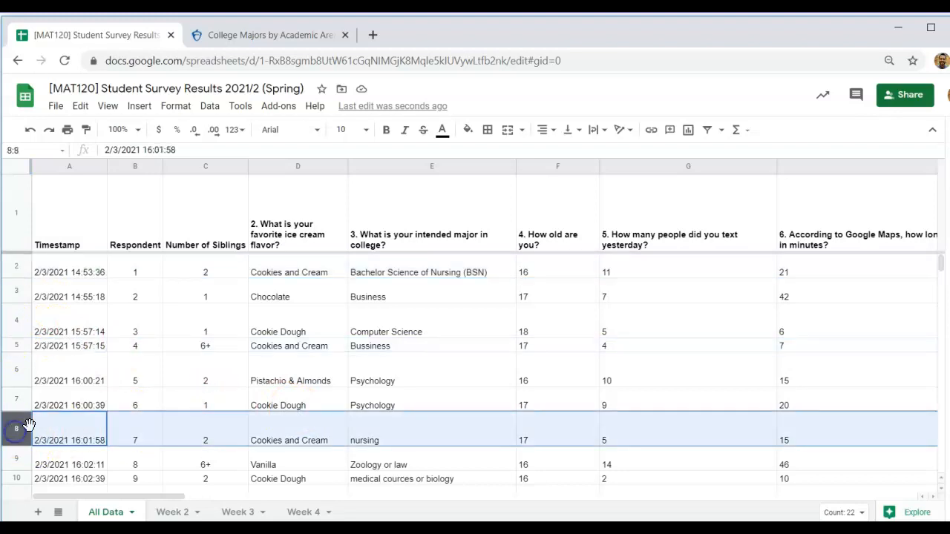
pyautogui.scroll(-5, 201, 409)
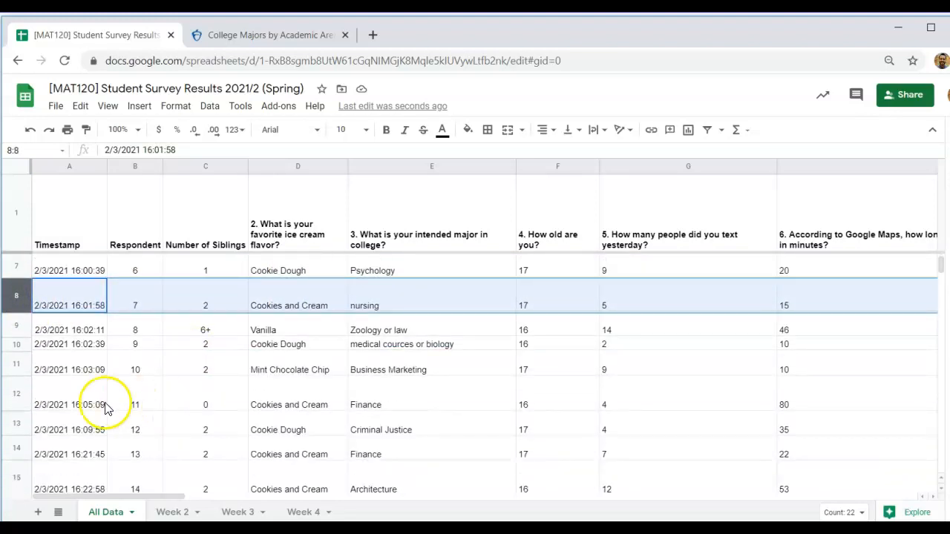
pyautogui.click(18, 393)
pyautogui.scroll(-1, 276, 475)
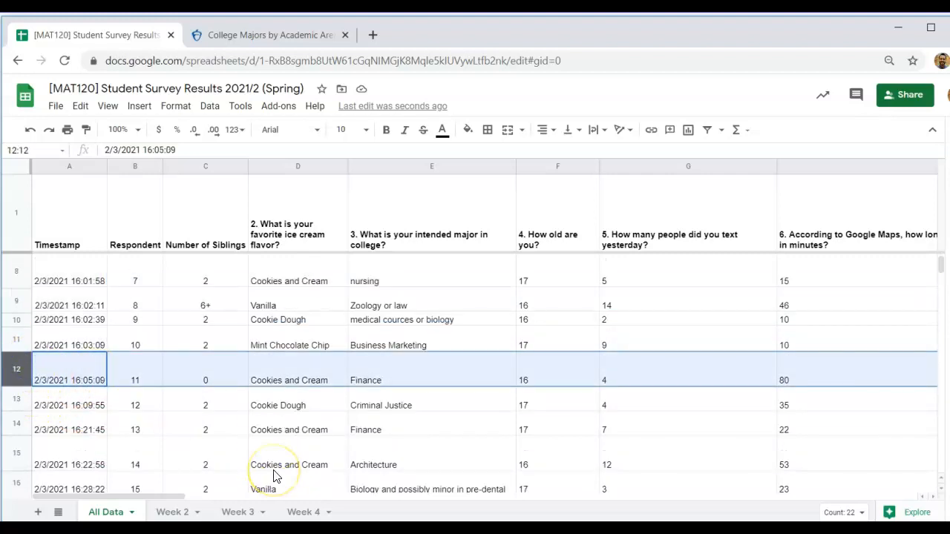
pyautogui.click(16, 424)
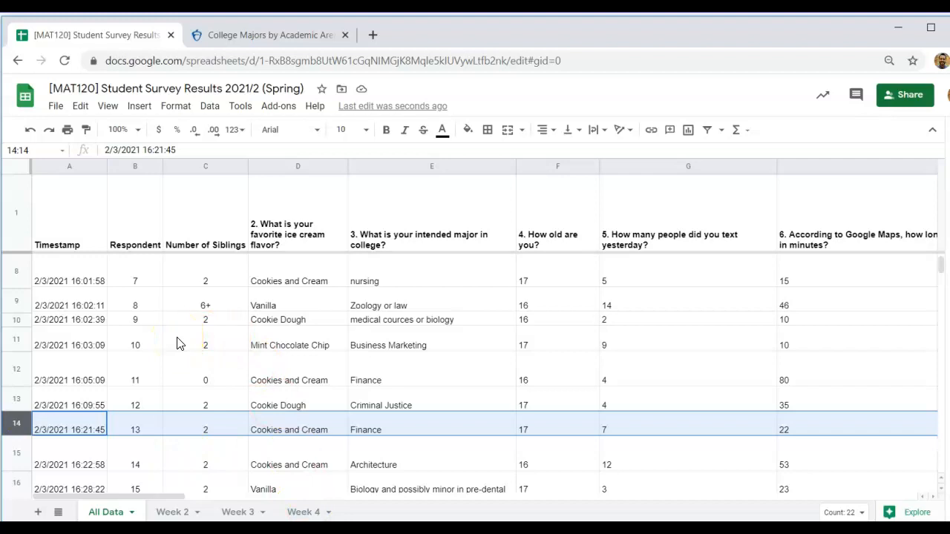
pyautogui.scroll(2, 177, 343)
pyautogui.click(314, 297)
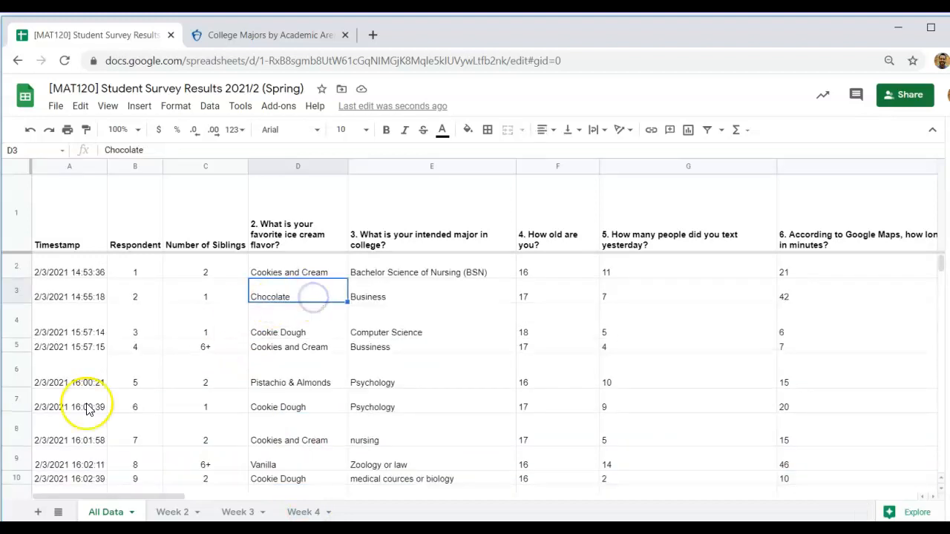
# Add a new sheet after Week 4 and name it "Focus Group"
pyautogui.click(35, 512)
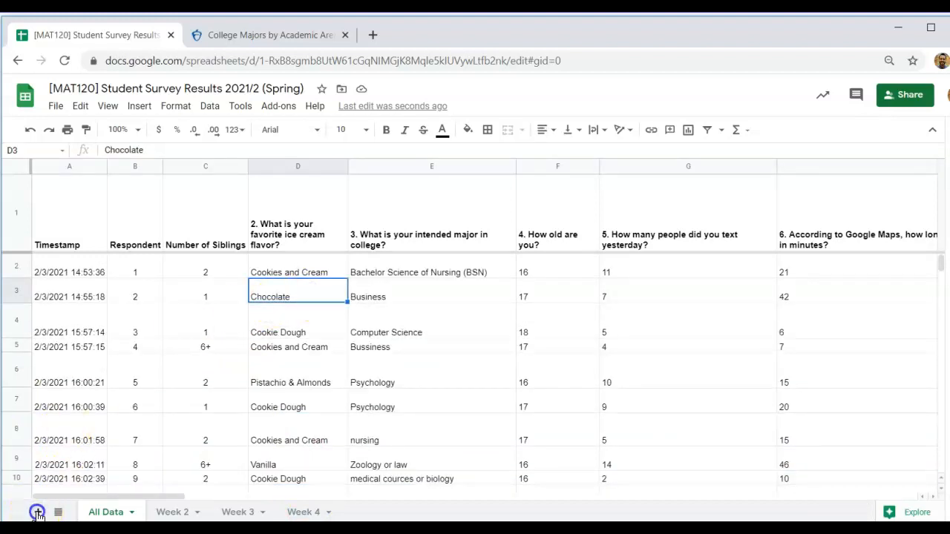
pyautogui.moveTo(280, 514); pyautogui.dragTo(397, 515)
pyautogui.doubleClick(369, 513)
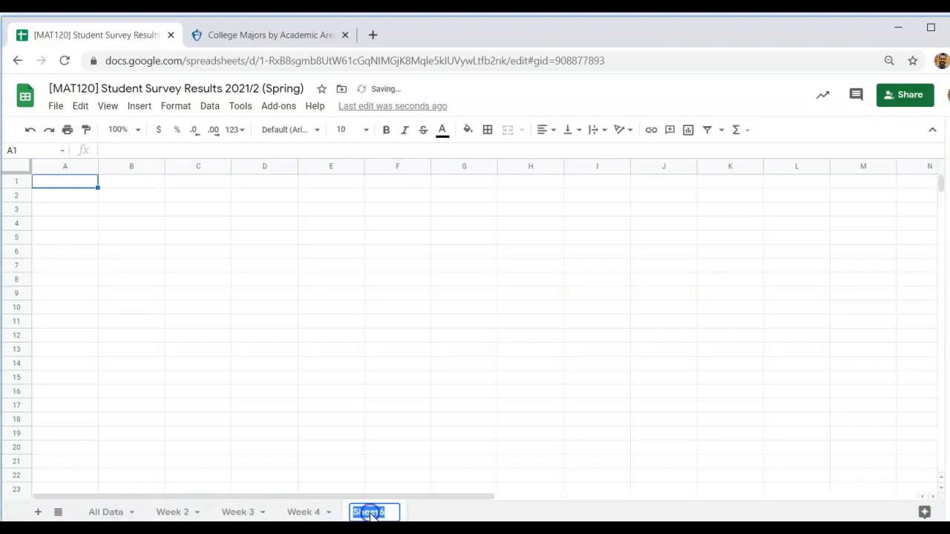
pyautogui.write('Focus Group')
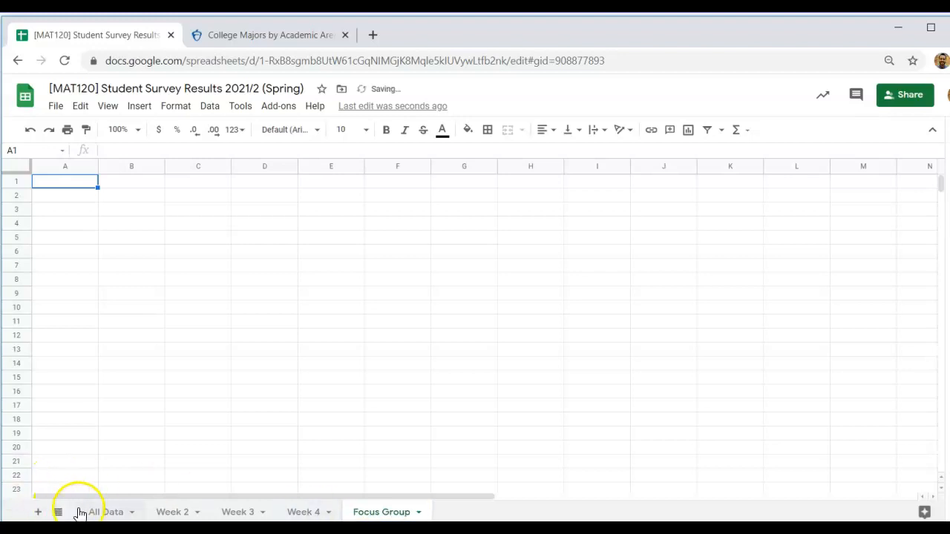
# Copy the question header row from All Data into row 1 of the Focus Group sheet
pyautogui.click(104, 512)
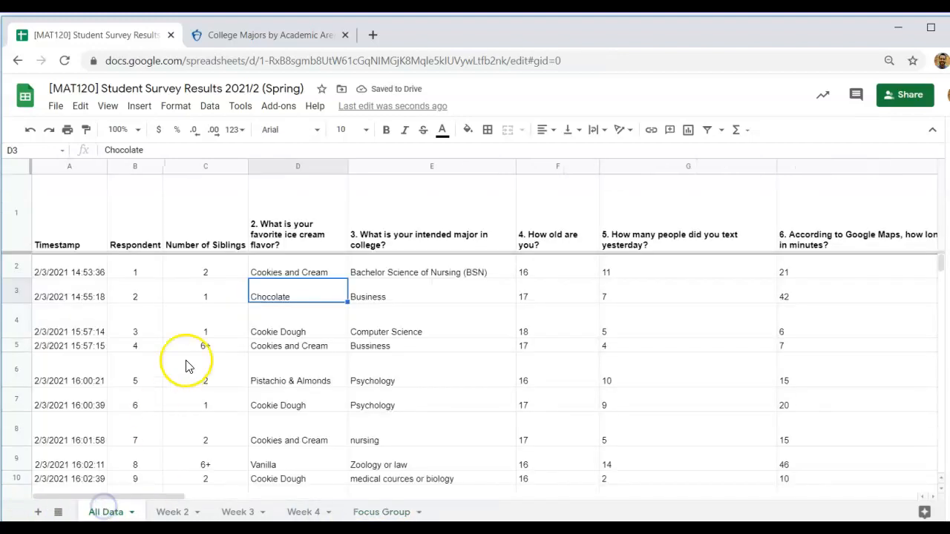
pyautogui.click(223, 354)
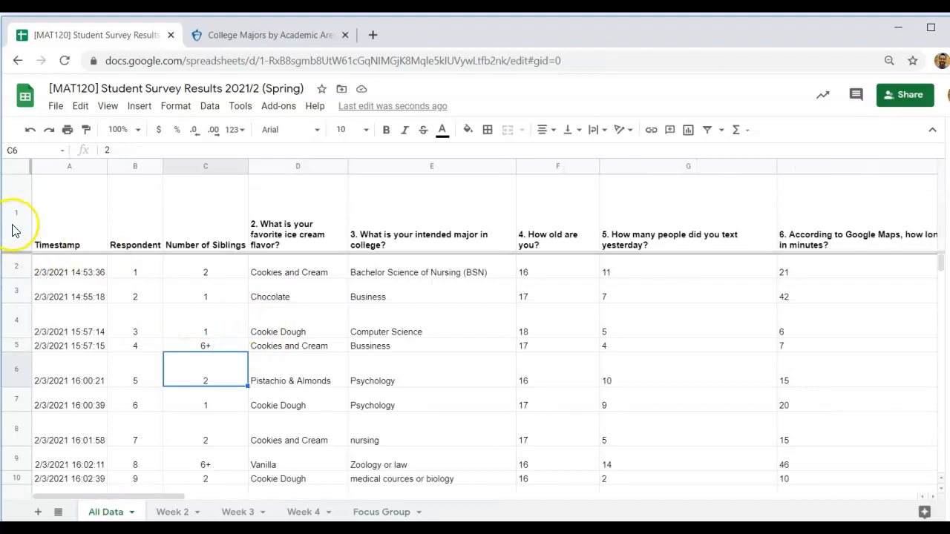
pyautogui.click(12, 227)
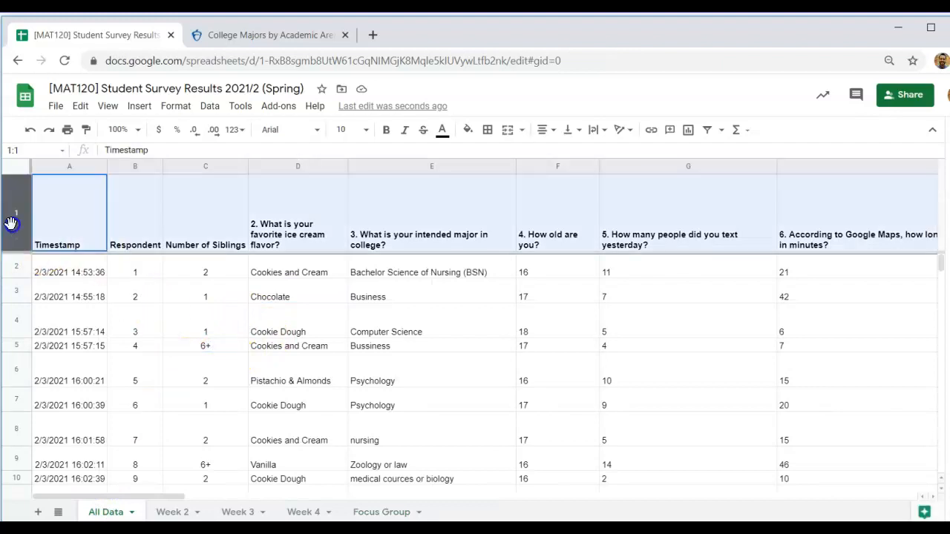
pyautogui.click(186, 217)
pyautogui.click(15, 218)
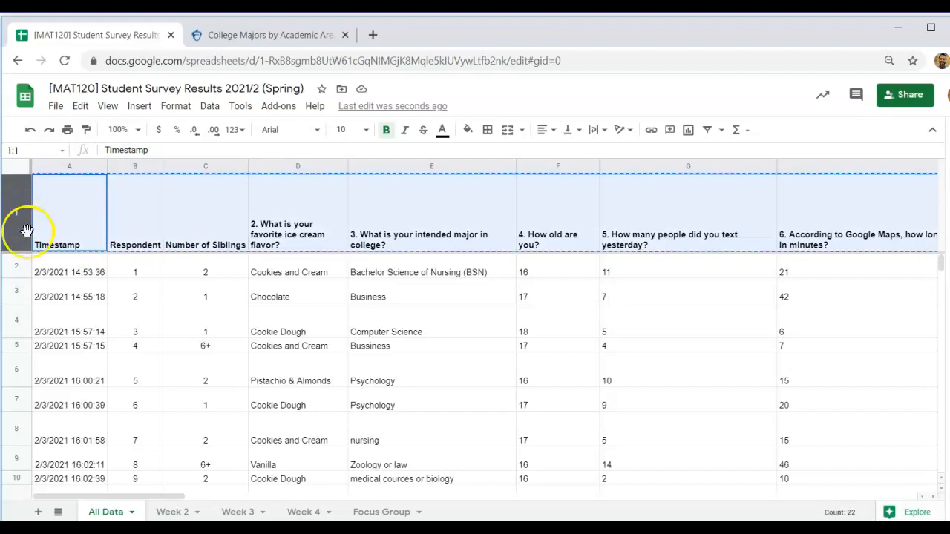
pyautogui.click(367, 512)
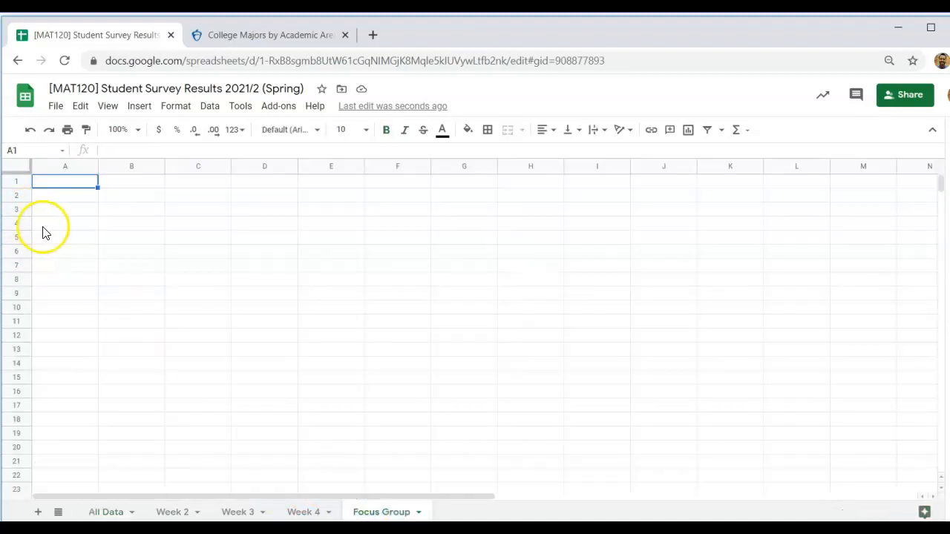
pyautogui.hotkey('ctrl', 'v')
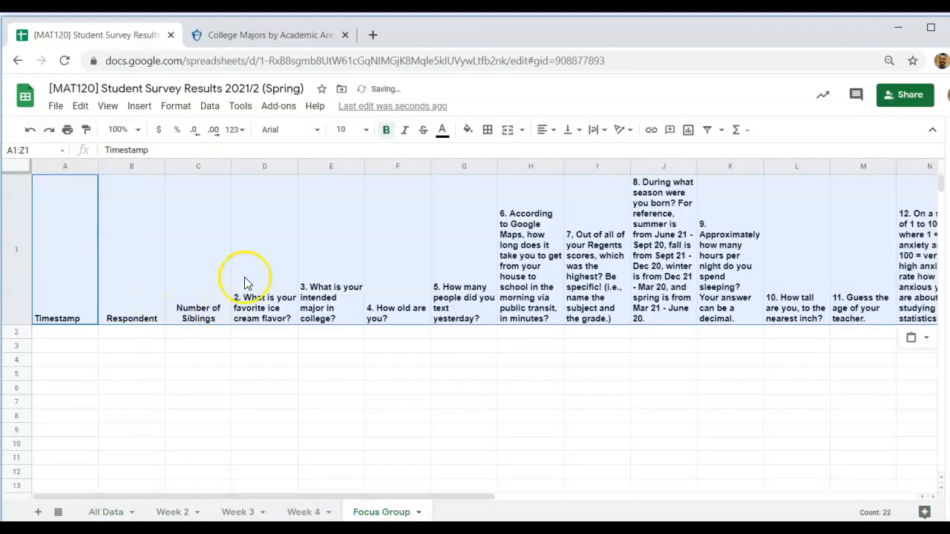
pyautogui.click(159, 378)
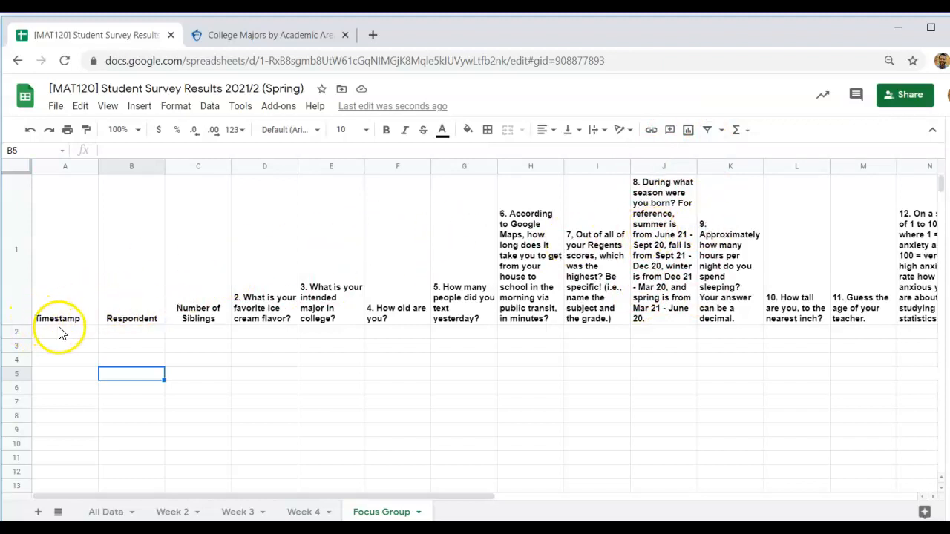
# Highlight the empty rows 2 through 6 below the Focus Group headers, followed by row 2 alone
pyautogui.click(23, 336)
pyautogui.moveTo(23, 339); pyautogui.dragTo(24, 392)
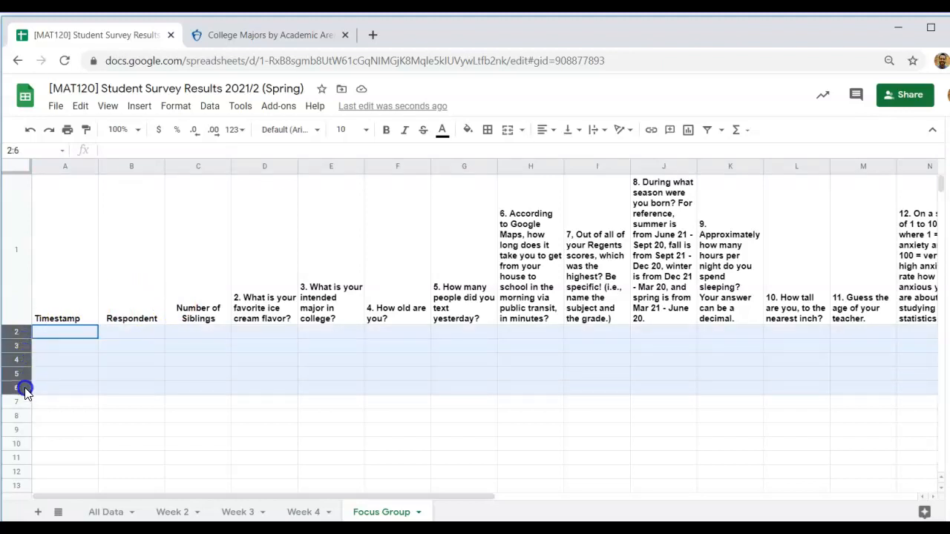
pyautogui.click(60, 406)
pyautogui.click(22, 334)
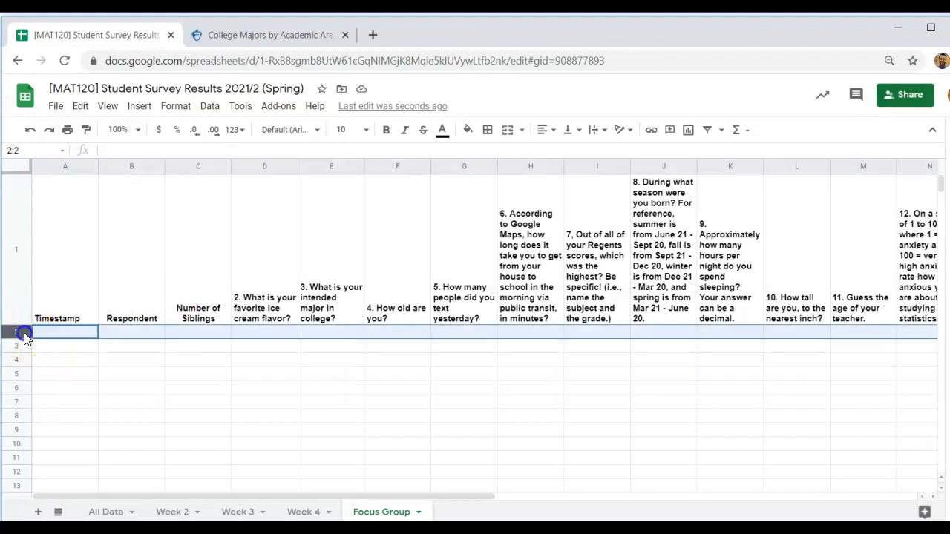
pyautogui.click(168, 387)
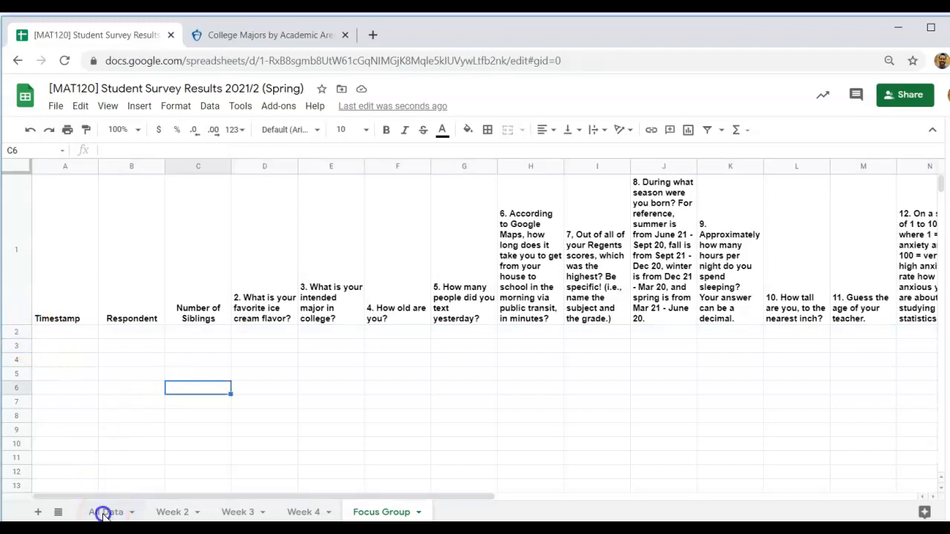
# Copy respondent 1's full row from All Data into row 2 of Focus Group
pyautogui.click(104, 512)
pyautogui.click(16, 265)
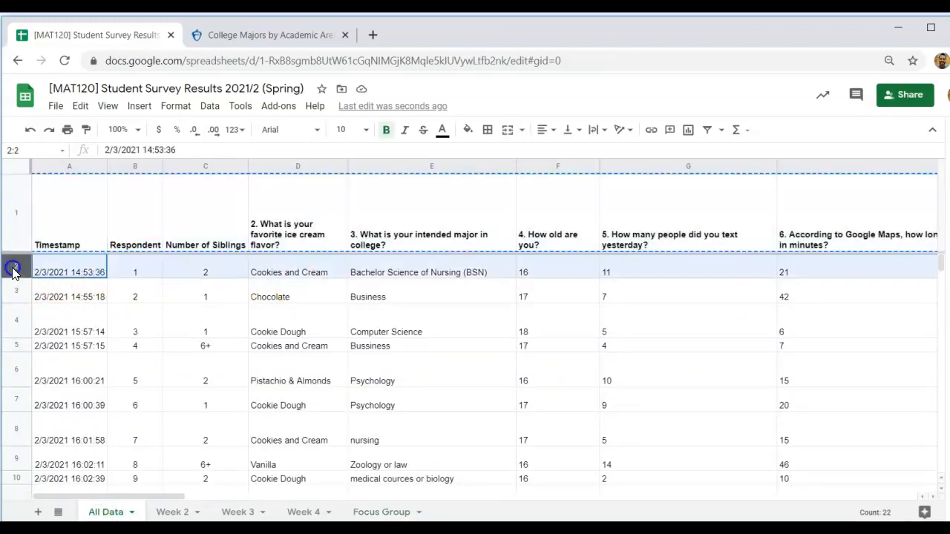
pyautogui.hotkey('ctrl', 'c')
pyautogui.click(380, 512)
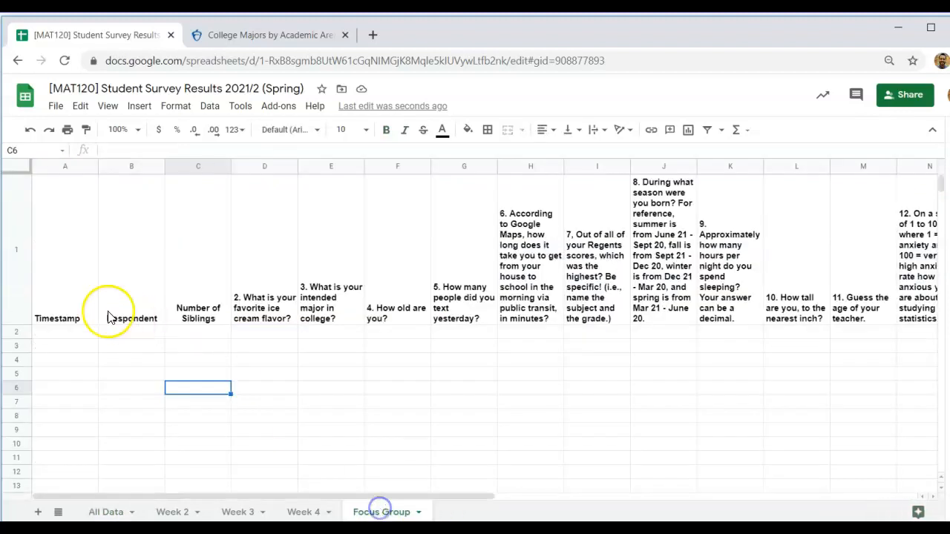
pyautogui.click(74, 332)
pyautogui.hotkey('ctrl', 'v')
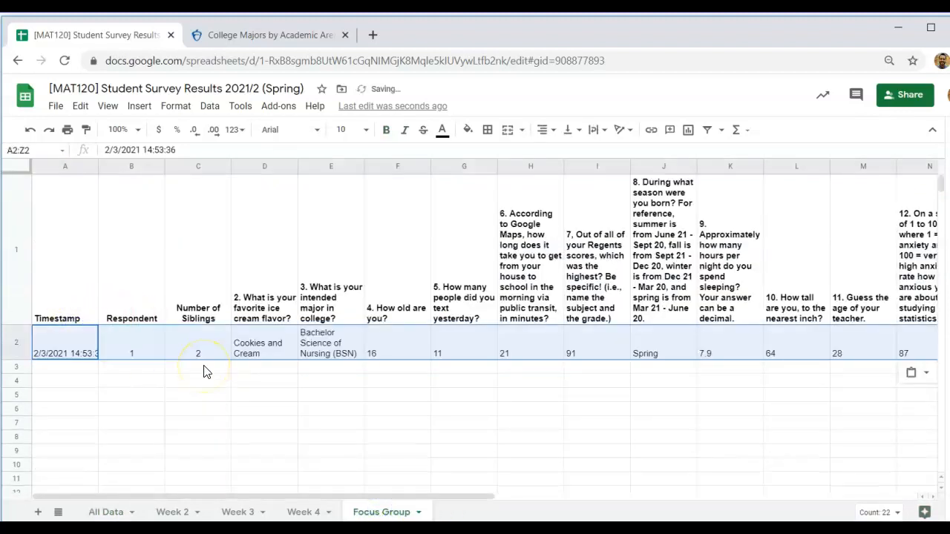
pyautogui.click(89, 409)
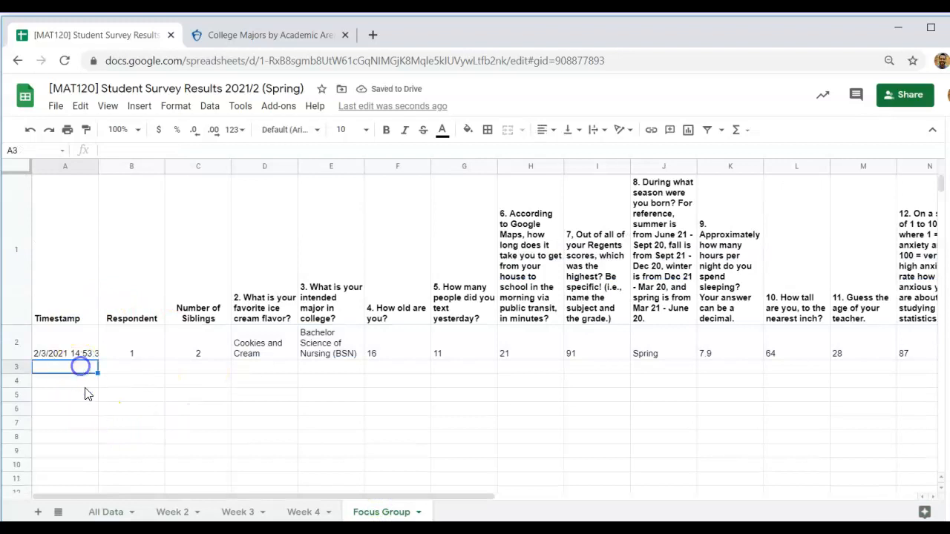
# Copy respondent 4's full row from All Data into row 3 of Focus Group
pyautogui.click(107, 512)
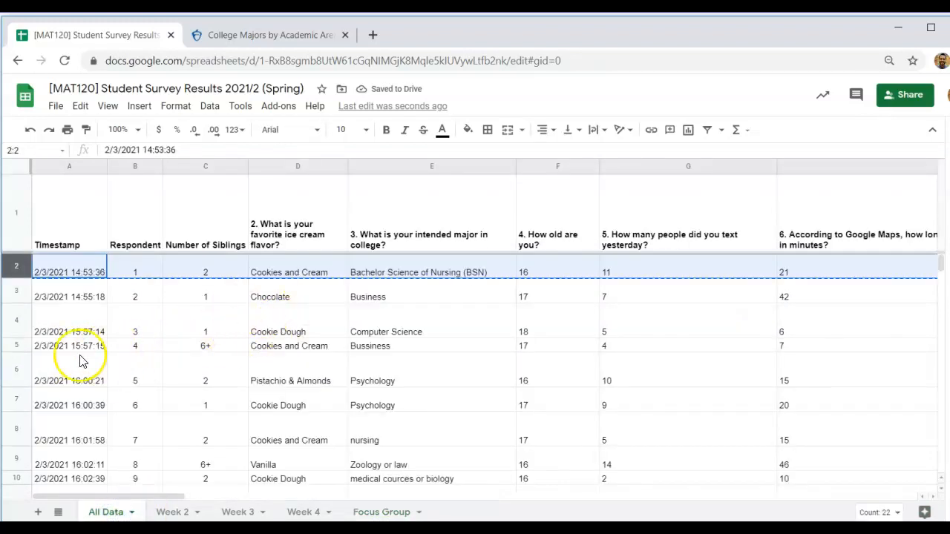
pyautogui.click(16, 346)
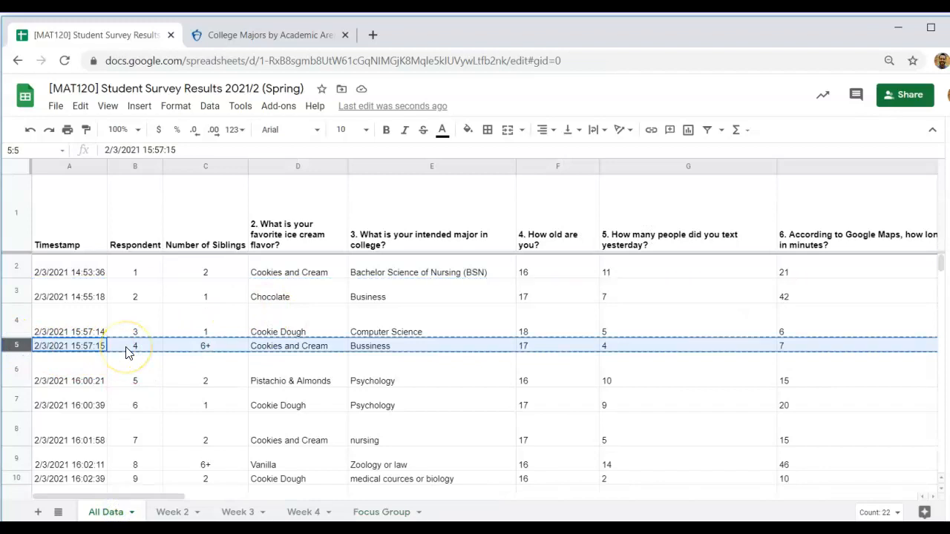
pyautogui.click(365, 512)
pyautogui.click(67, 369)
pyautogui.hotkey('ctrl', 'v')
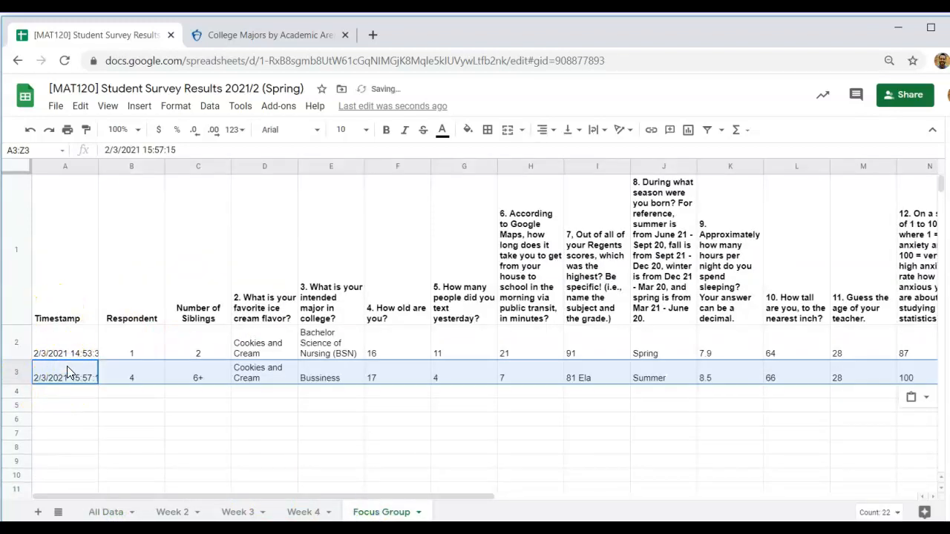
pyautogui.click(185, 461)
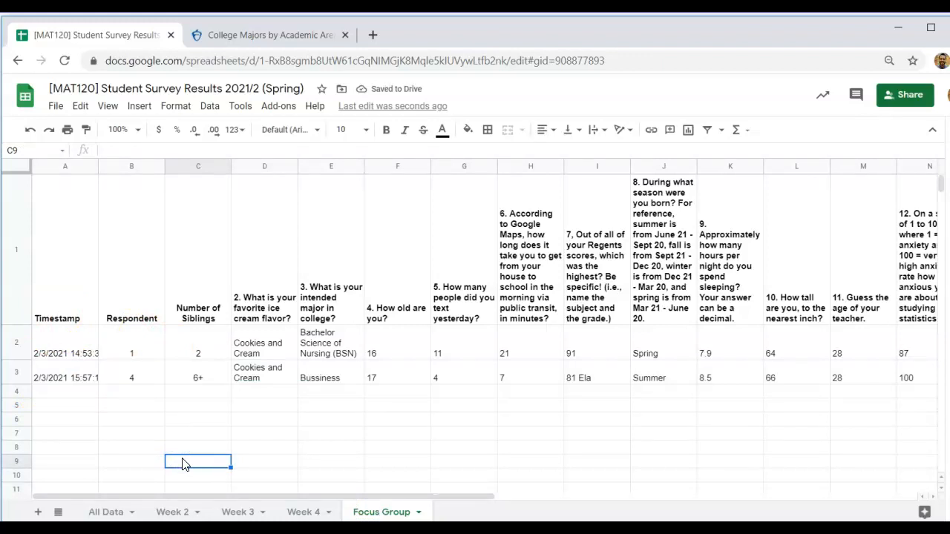
# Undo pasting the rows of respondents 4 and 1 into Focus Group
pyautogui.hotkey('ctrl', 'z')
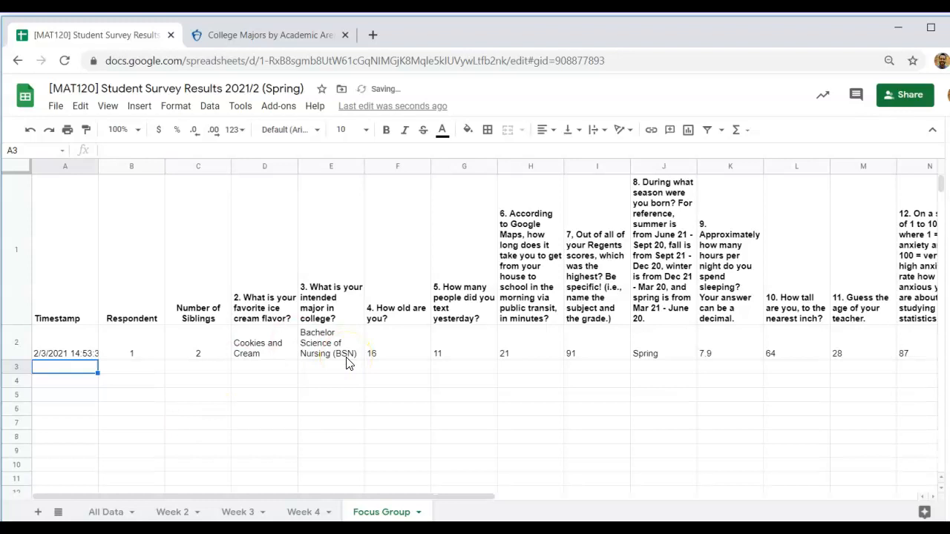
pyautogui.hotkey('ctrl', 'z')
pyautogui.click(58, 361)
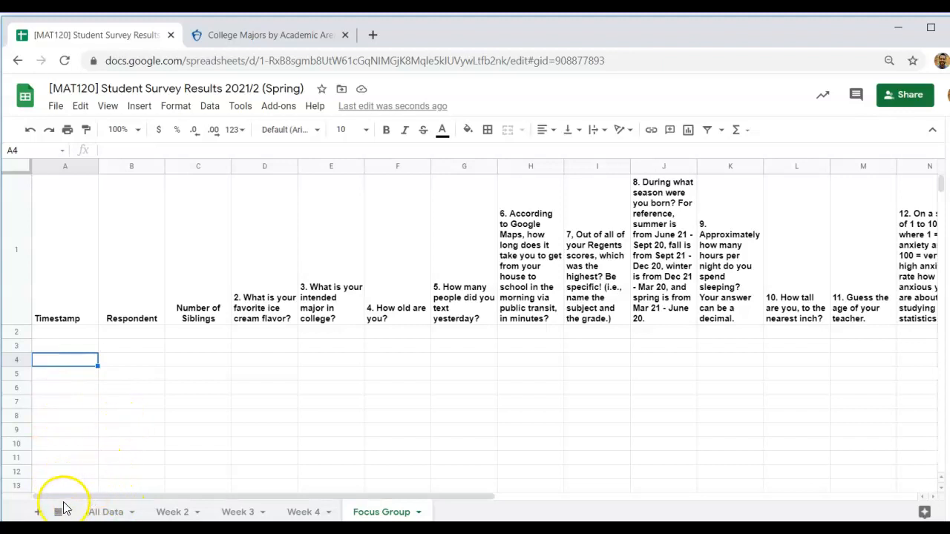
# Look through All Data for respondents with 3 siblings, highlighting the rows of respondents 21, 25 and 26
pyautogui.click(102, 511)
pyautogui.click(217, 369)
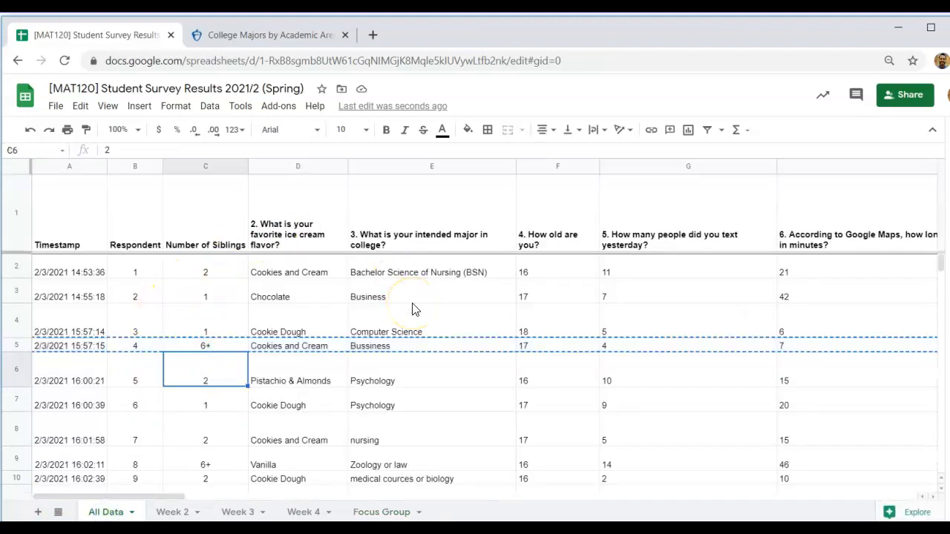
pyautogui.scroll(-5, 147, 309)
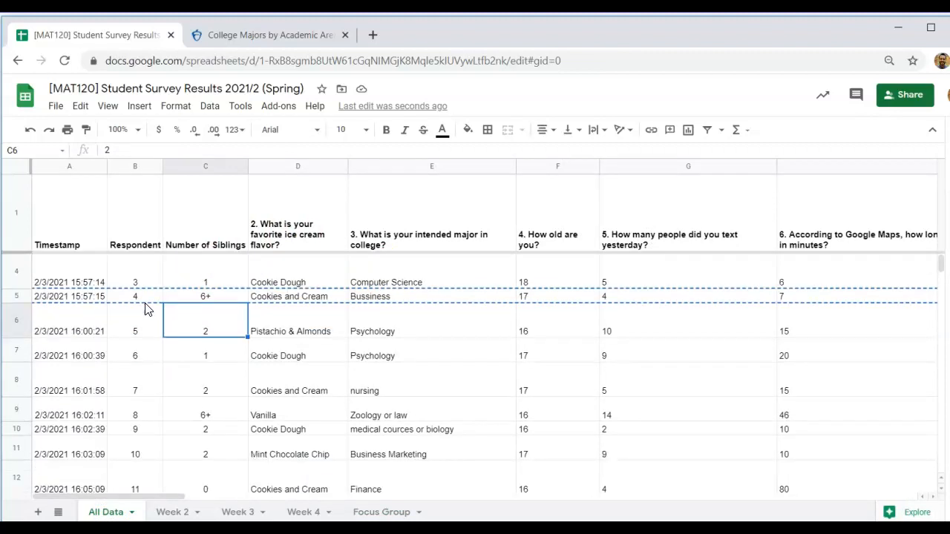
pyautogui.scroll(-7, 146, 310)
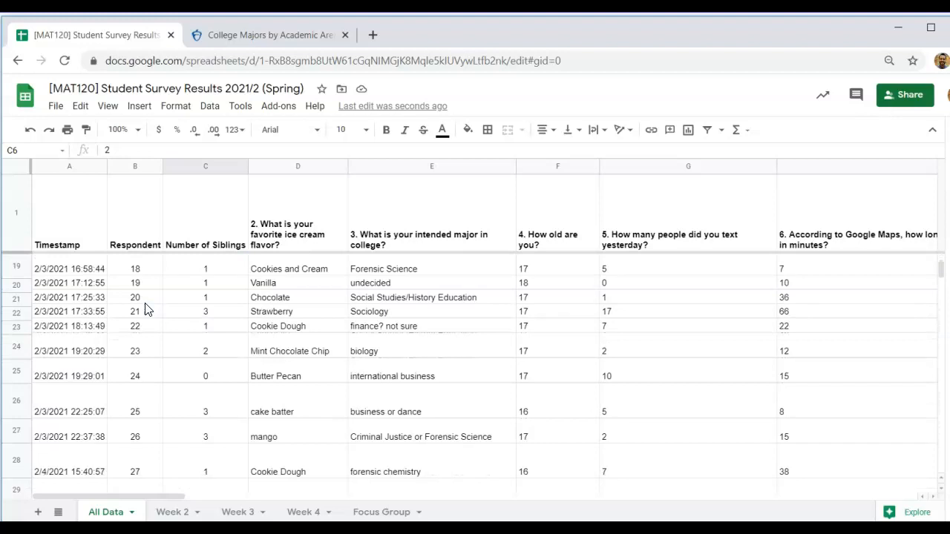
pyautogui.scroll(1, 147, 309)
pyautogui.click(20, 346)
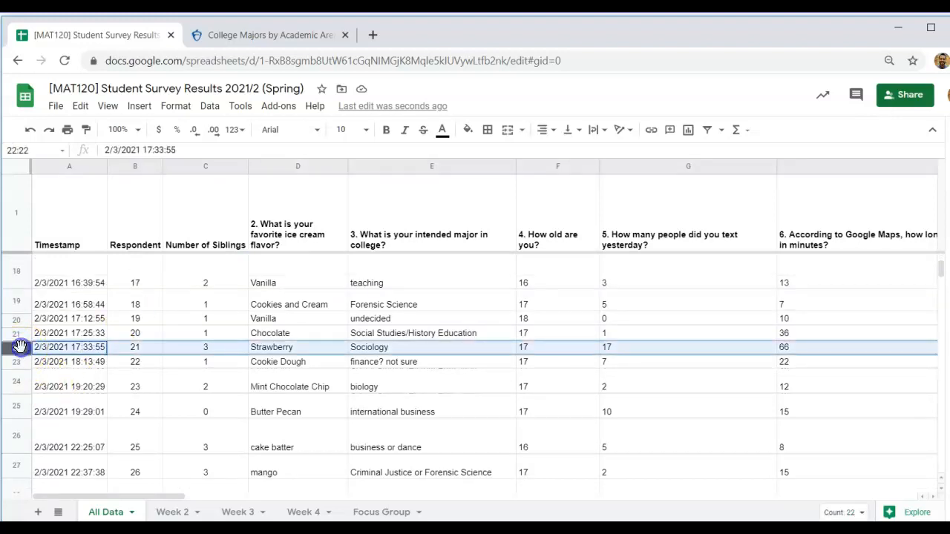
pyautogui.click(22, 437)
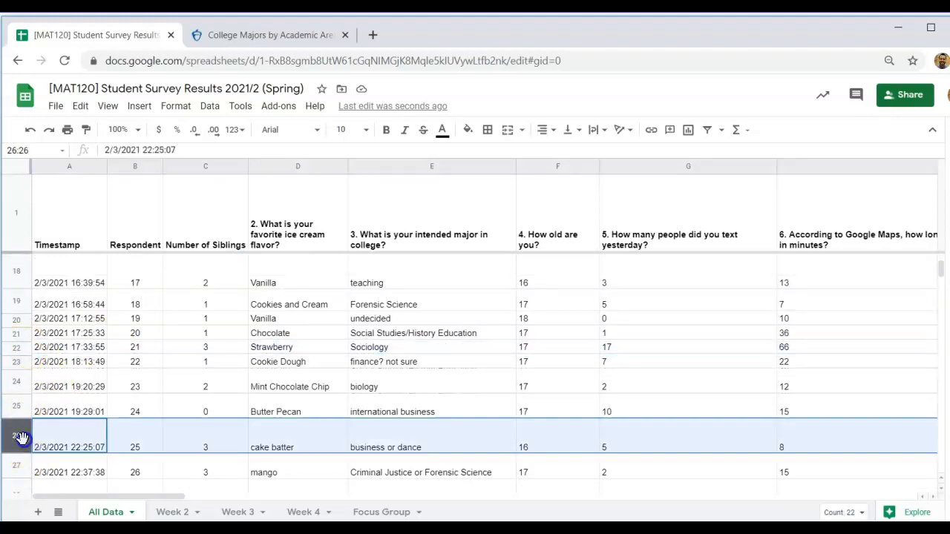
pyautogui.click(20, 469)
pyautogui.scroll(-3, 188, 375)
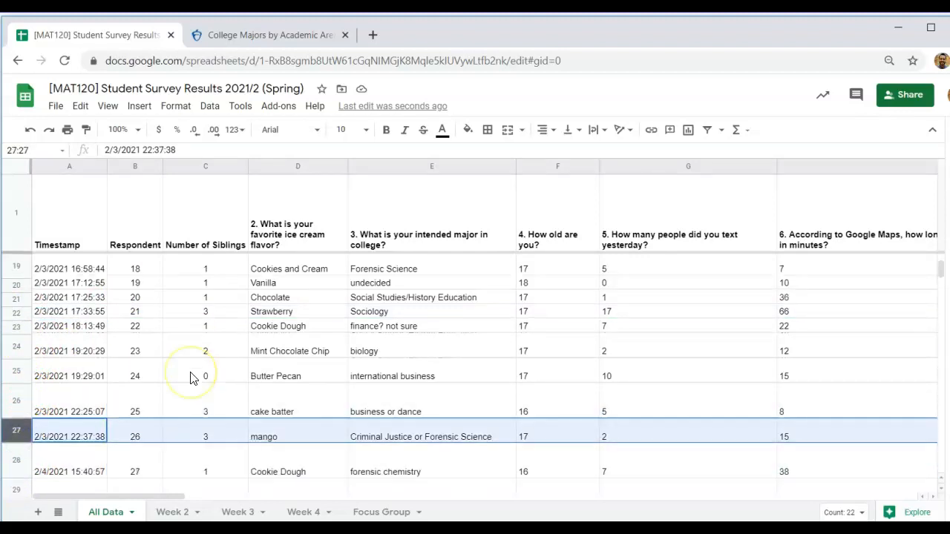
pyautogui.scroll(-1, 191, 378)
pyautogui.scroll(3, 191, 379)
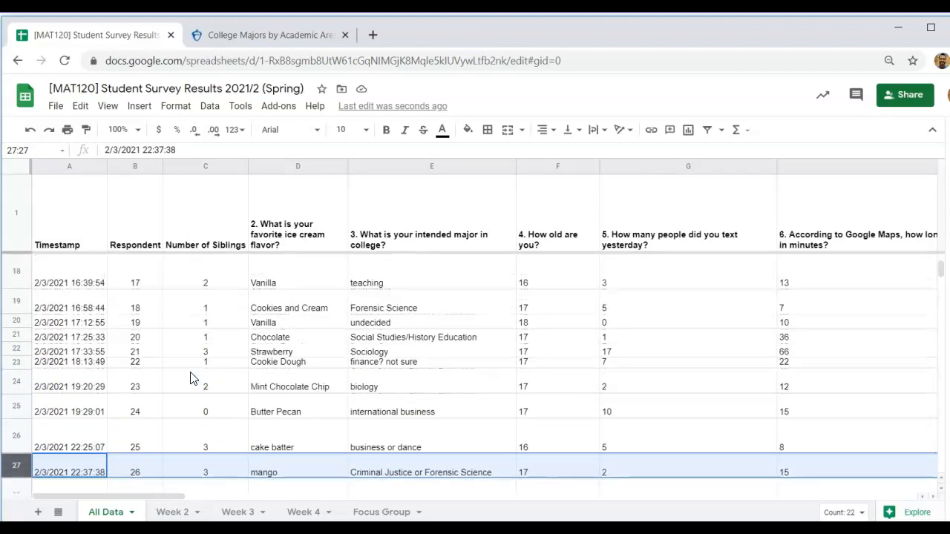
# Copy respondent 21's row from All Data into row 2 of Focus Group, and undo the paste
pyautogui.click(16, 352)
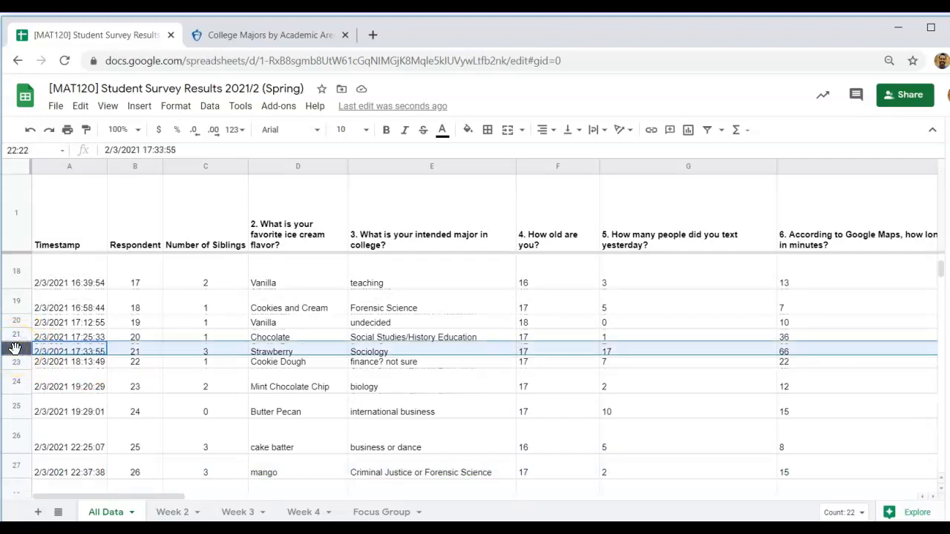
pyautogui.click(374, 511)
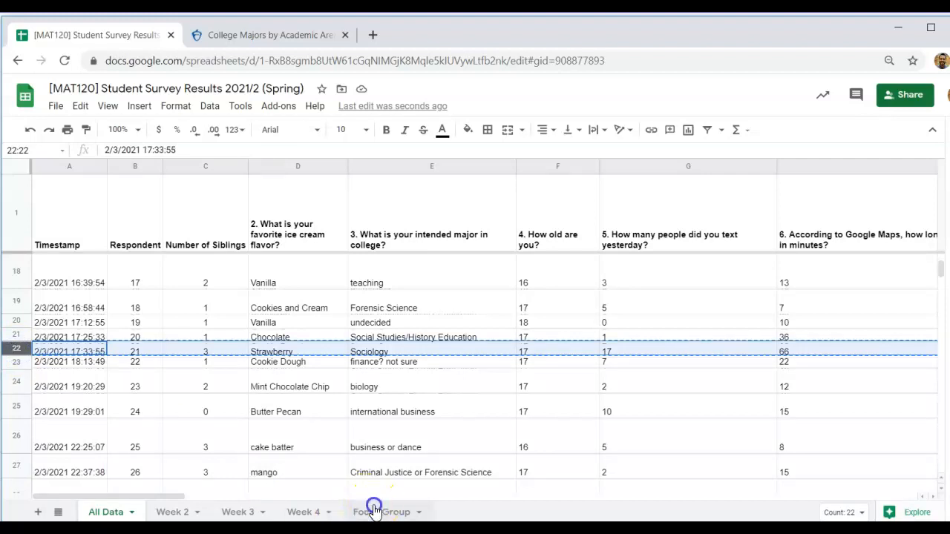
pyautogui.click(80, 335)
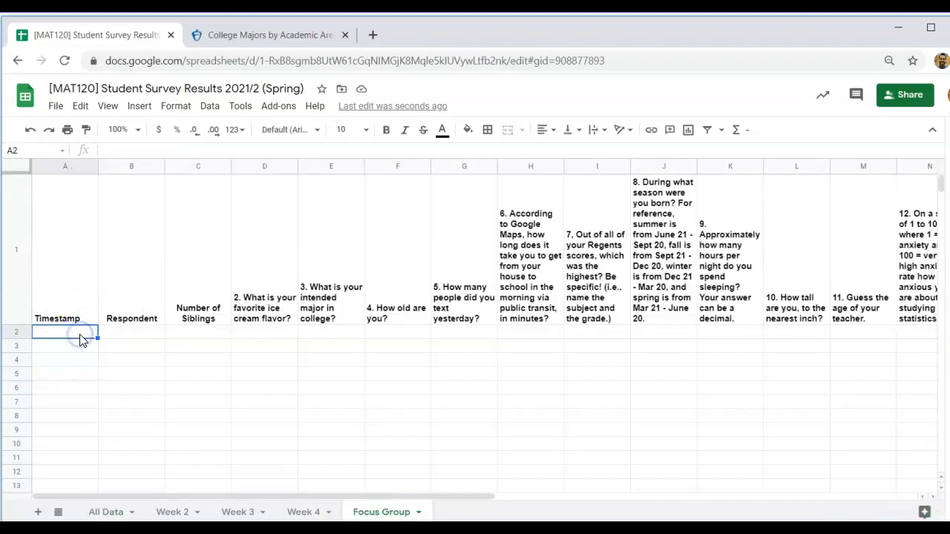
pyautogui.hotkey('ctrl', 'v')
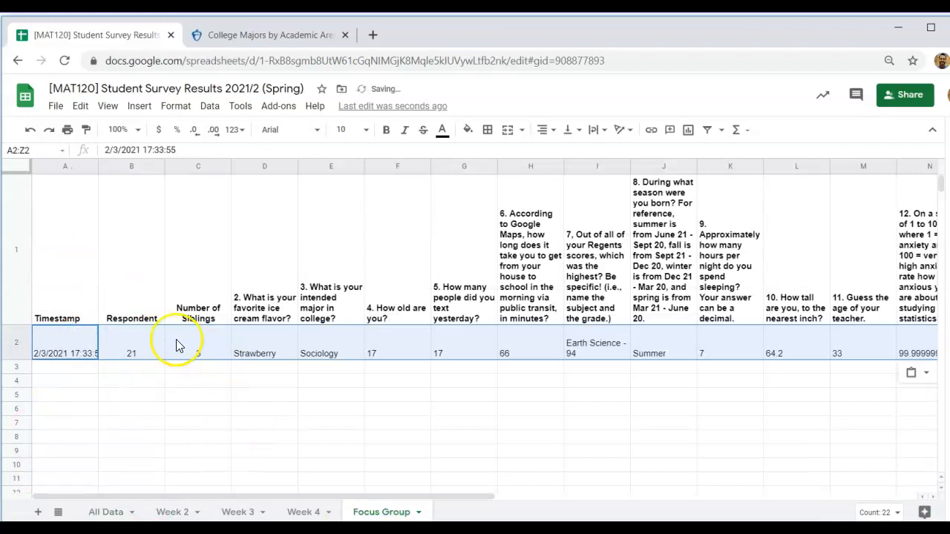
pyautogui.hotkey('ctrl', 'z')
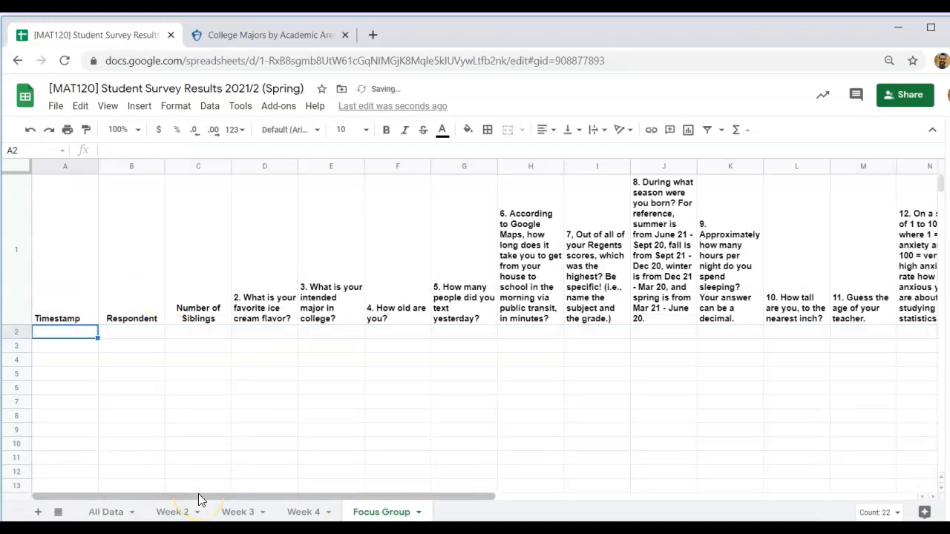
# Look across the All Data answers from the favorite ice cream column to the middle school and weekly apps questions
pyautogui.click(106, 512)
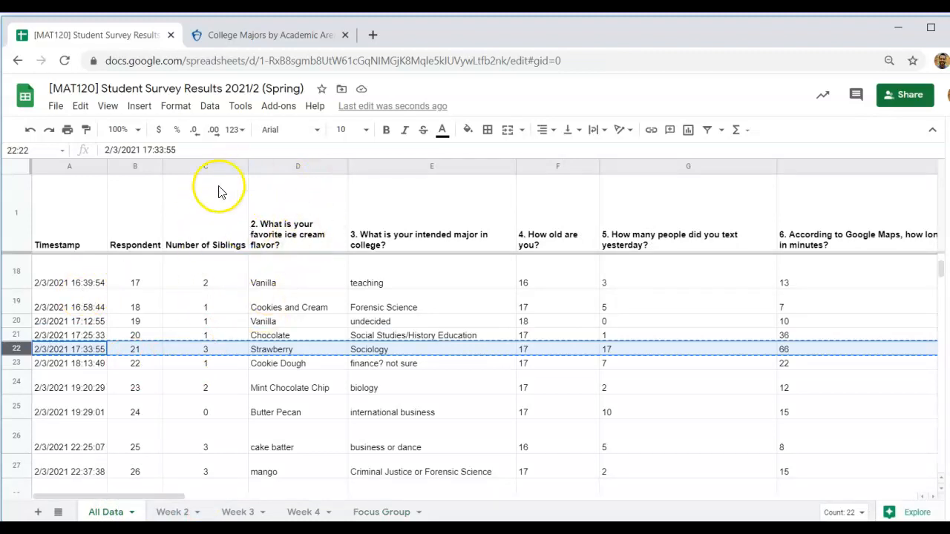
pyautogui.click(299, 297)
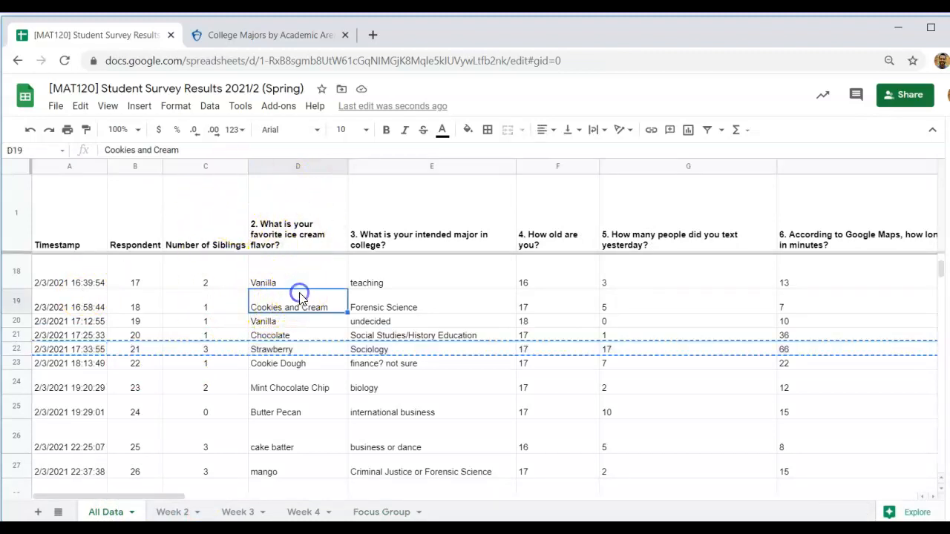
pyautogui.press('Right')
pyautogui.press('Right')
pyautogui.press('Right')
pyautogui.press('Right')
pyautogui.press('Right')
pyautogui.press('Right')
pyautogui.press('Right')
pyautogui.press('Right')
pyautogui.press('Right')
pyautogui.press('Right')
pyautogui.press('Right')
pyautogui.press('Right')
pyautogui.press('Right')
pyautogui.press('Right')
pyautogui.press('Right')
pyautogui.press('Right')
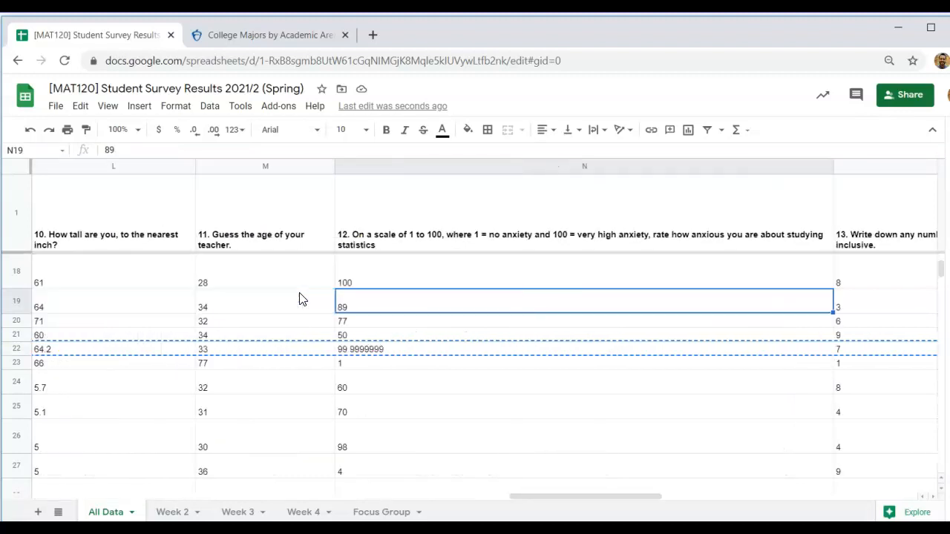
pyautogui.press('Left')
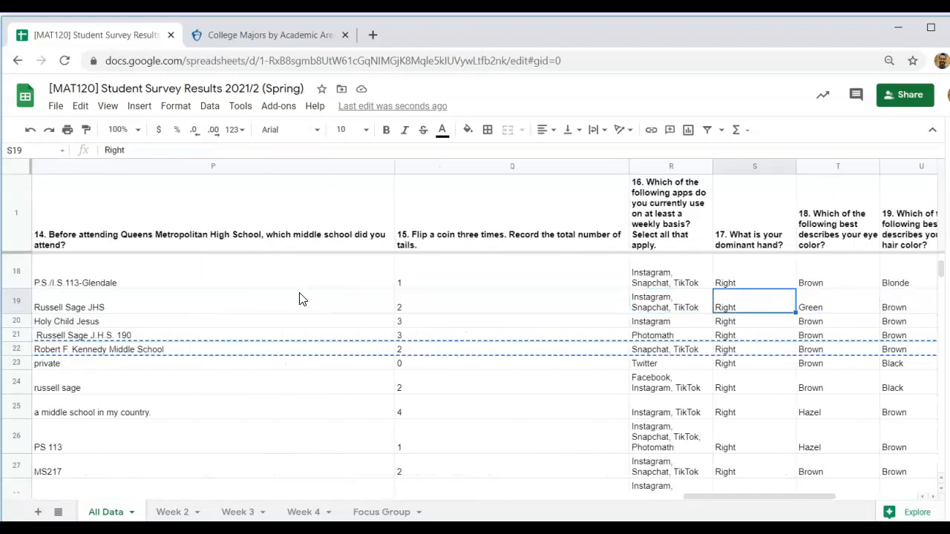
pyautogui.press('Left')
pyautogui.press('Left')
pyautogui.press('Left')
pyautogui.press('Left')
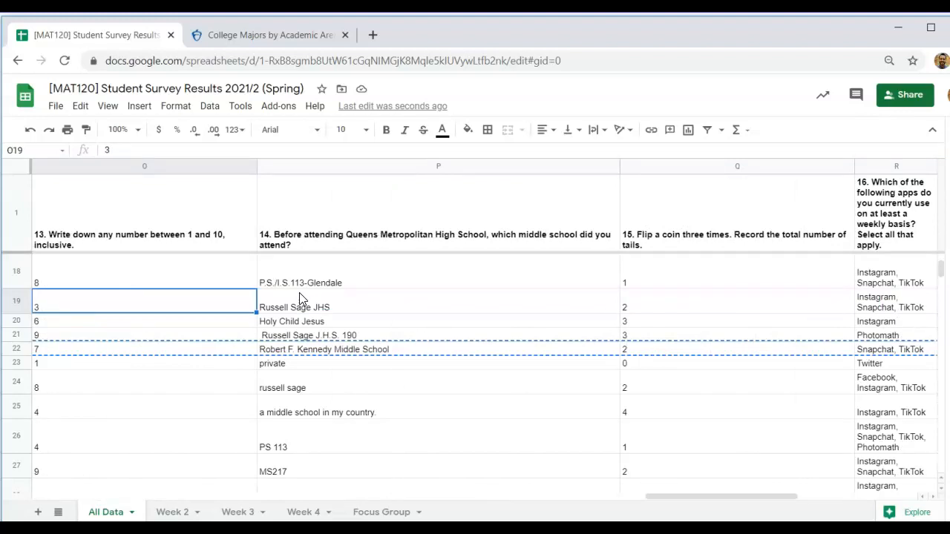
# Look for Russell Sage in the All Data middle school answers, highlighting rows 19, 24 and 29 and respondent 20's answer
pyautogui.click(15, 301)
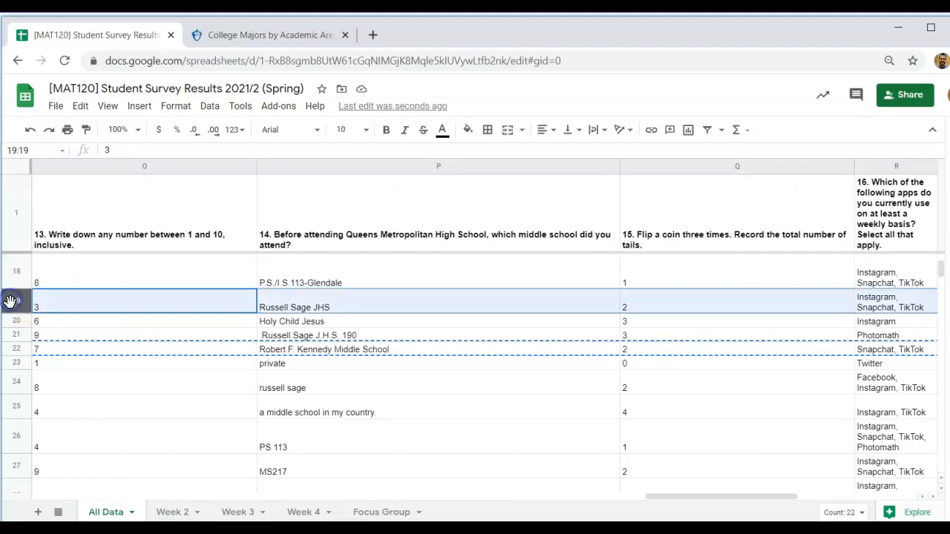
pyautogui.click(17, 382)
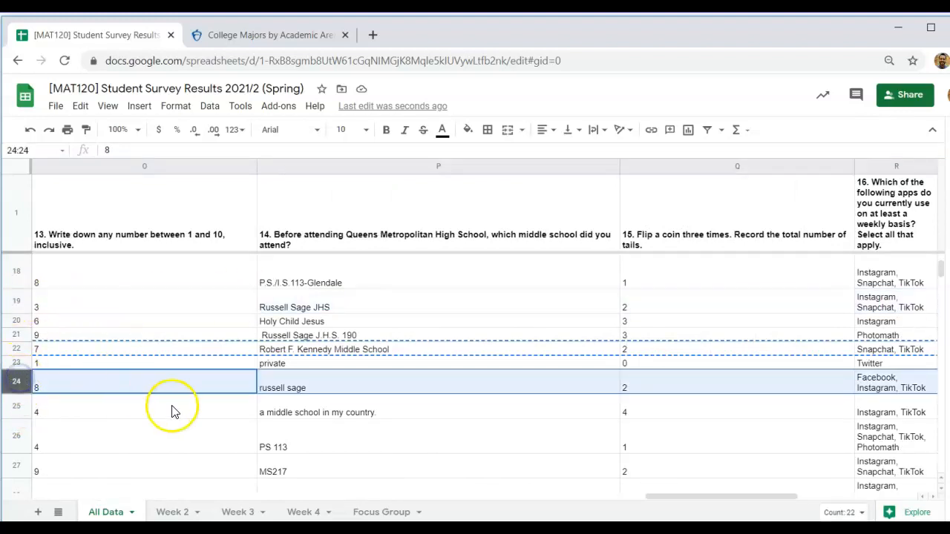
pyautogui.scroll(-3, 172, 410)
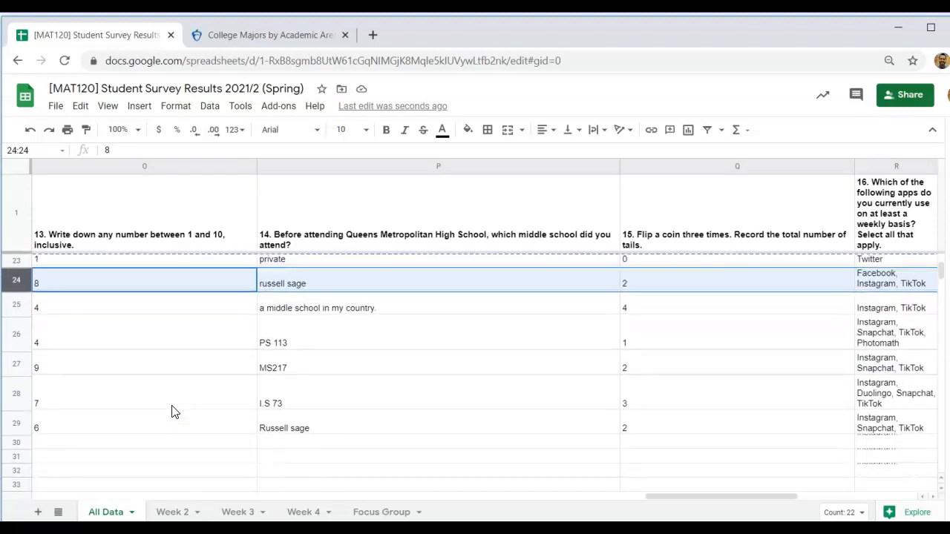
pyautogui.click(21, 424)
pyautogui.scroll(3, 227, 356)
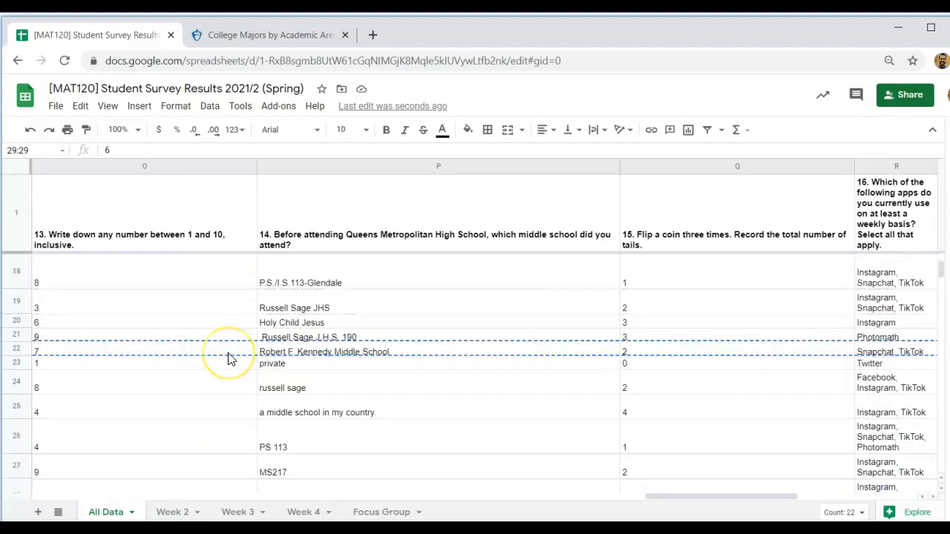
pyautogui.click(327, 335)
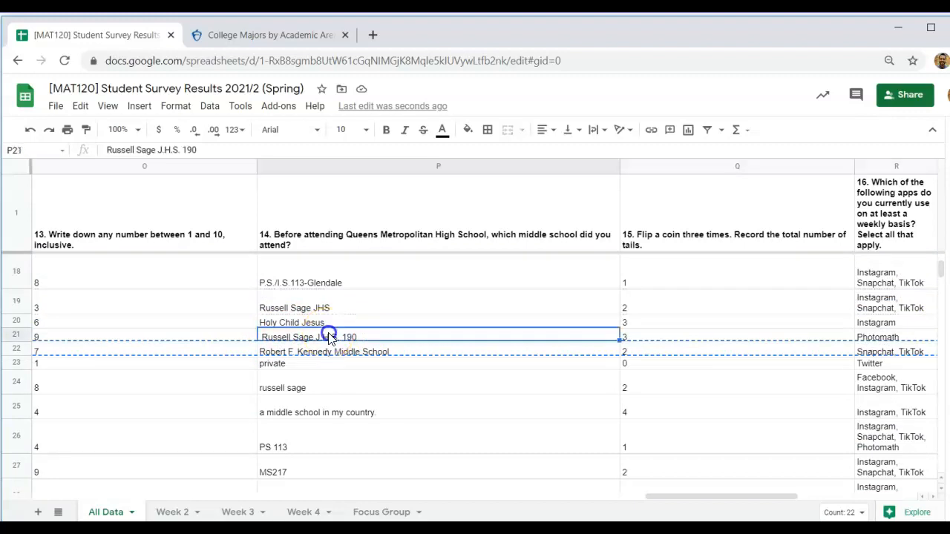
# Go back to the first respondents in All Data and read across their answers to the birth season question
pyautogui.scroll(3, 233, 323)
pyautogui.hscroll(2, 233, 322)
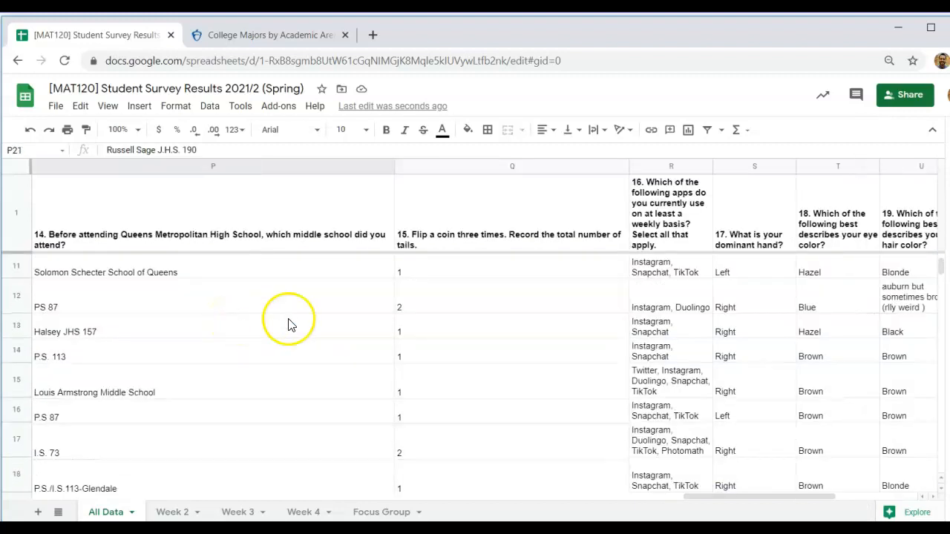
pyautogui.hscroll(4, 289, 323)
pyautogui.hscroll(-8, 438, 341)
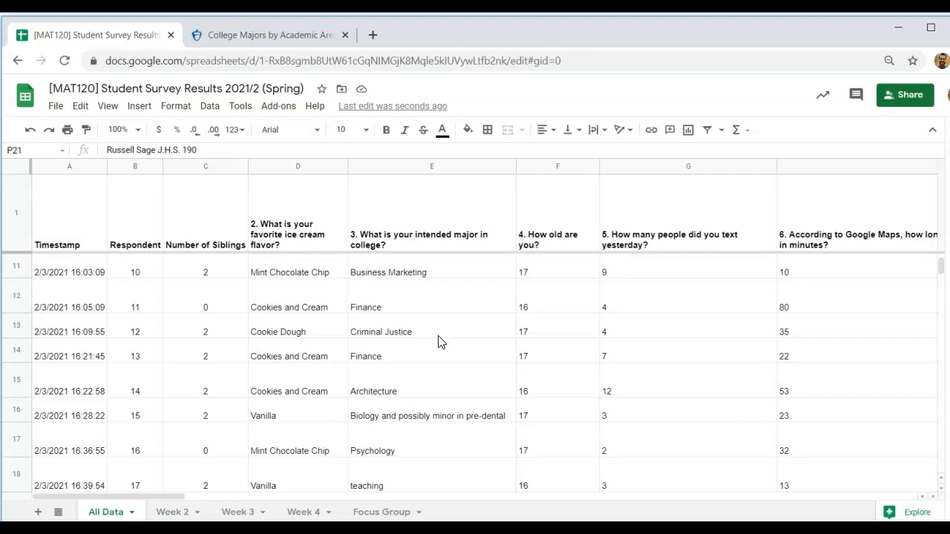
pyautogui.click(206, 353)
pyautogui.scroll(3, 115, 285)
pyautogui.scroll(2, 115, 284)
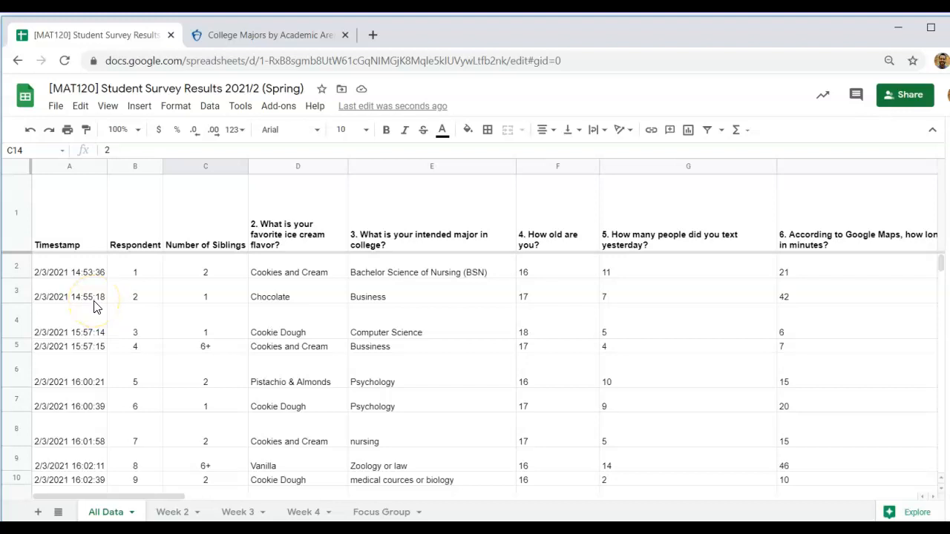
pyautogui.click(150, 288)
pyautogui.press('Left')
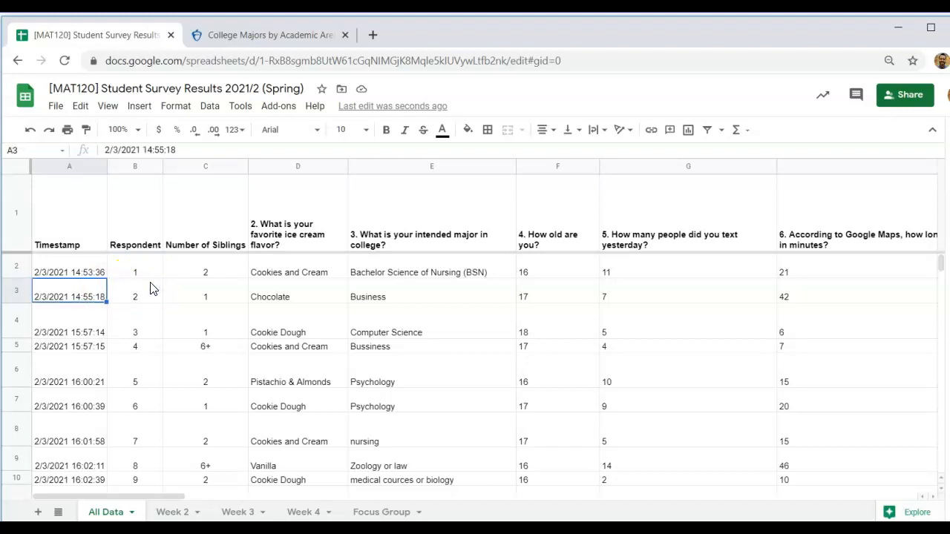
pyautogui.press('Up')
pyautogui.press('Right')
pyautogui.press('Right')
pyautogui.press('Right')
pyautogui.press('Right')
pyautogui.press('Right')
pyautogui.press('Right')
pyautogui.press('Right')
pyautogui.press('Right')
pyautogui.press('Right')
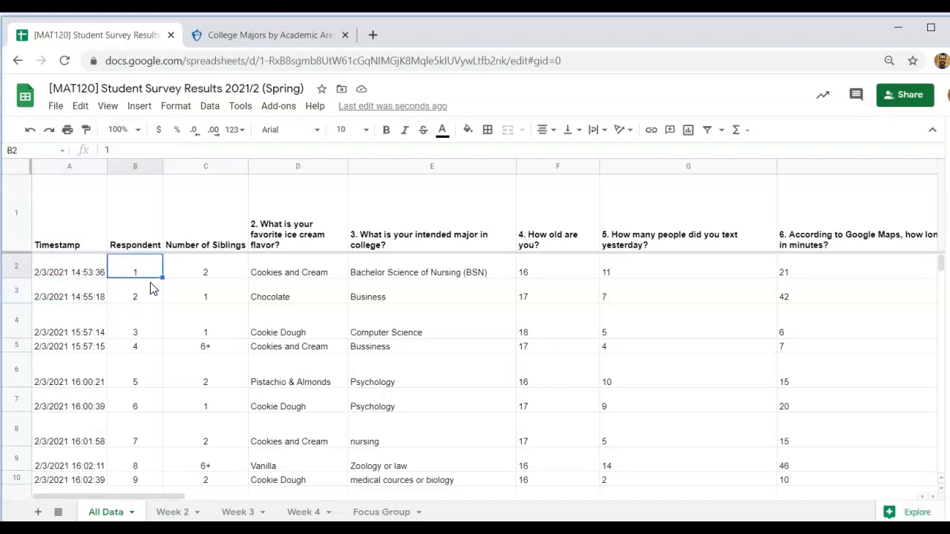
pyautogui.press('Right')
pyautogui.press('Left')
pyautogui.press('Left')
pyautogui.press('Right')
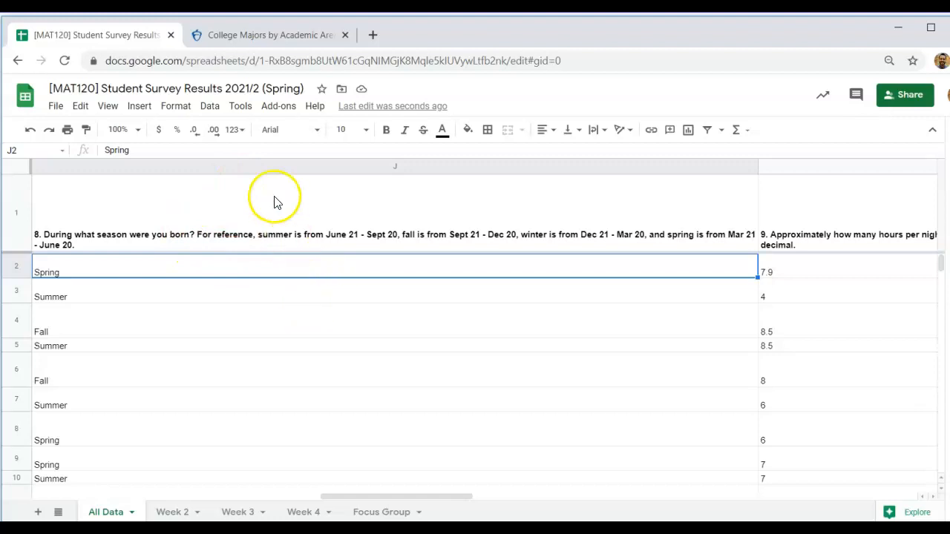
# Copy respondent 2's full row from All Data into row 2 of Focus Group
pyautogui.click(19, 291)
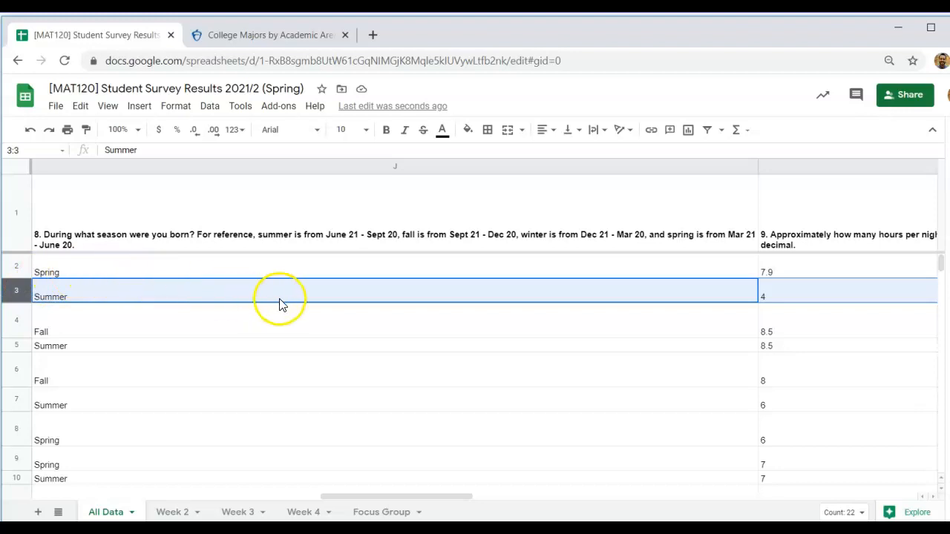
pyautogui.hotkey('ctrl', 'c')
pyautogui.click(380, 512)
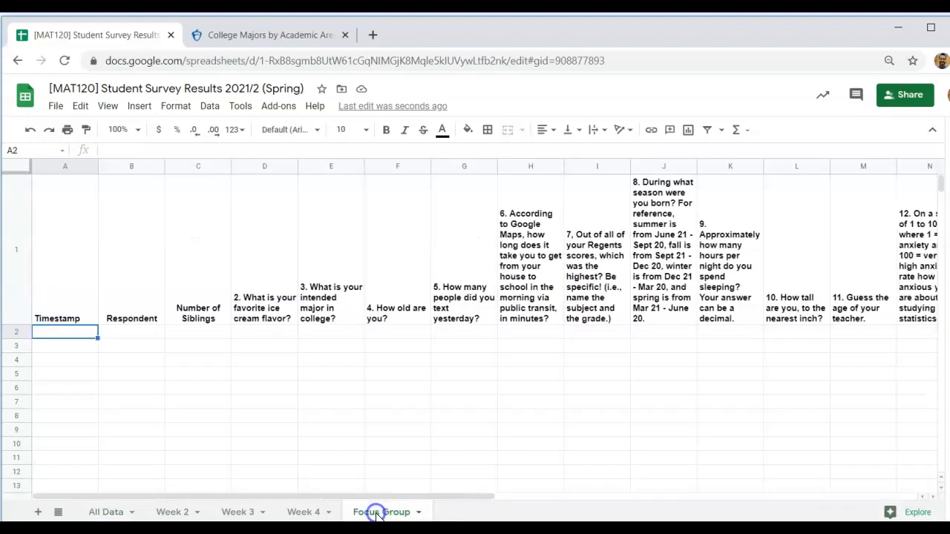
pyautogui.click(67, 337)
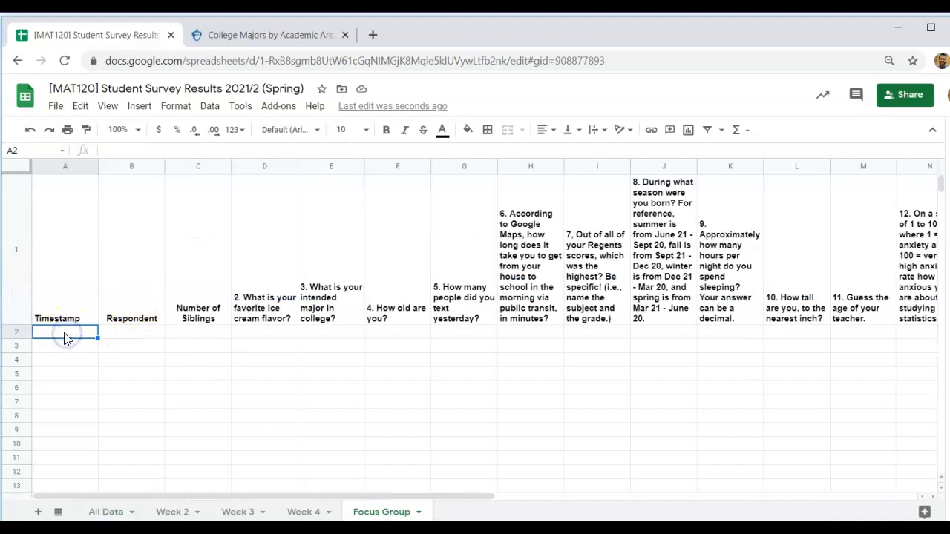
pyautogui.hotkey('ctrl', 'v')
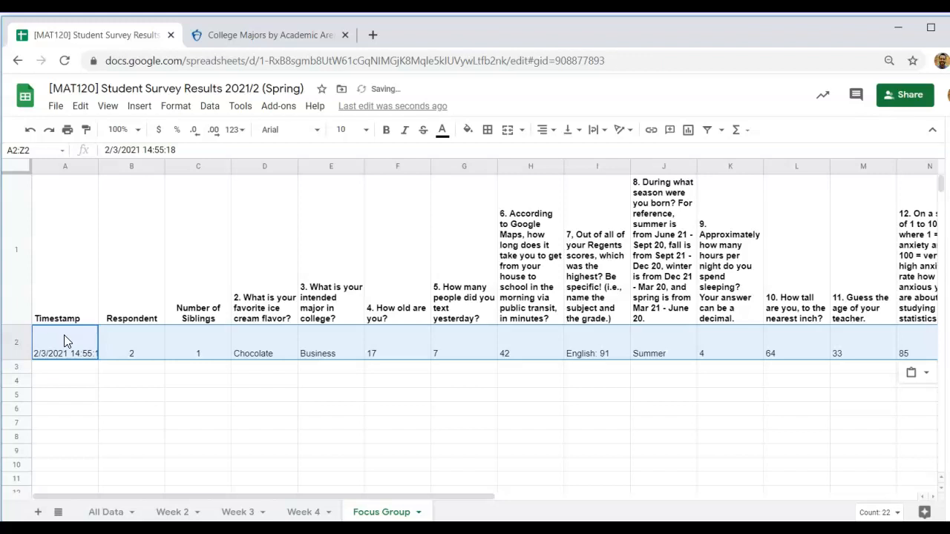
# Copy summer-born respondent 4's full row from All Data into row 3 of Focus Group
pyautogui.click(65, 367)
pyautogui.click(101, 512)
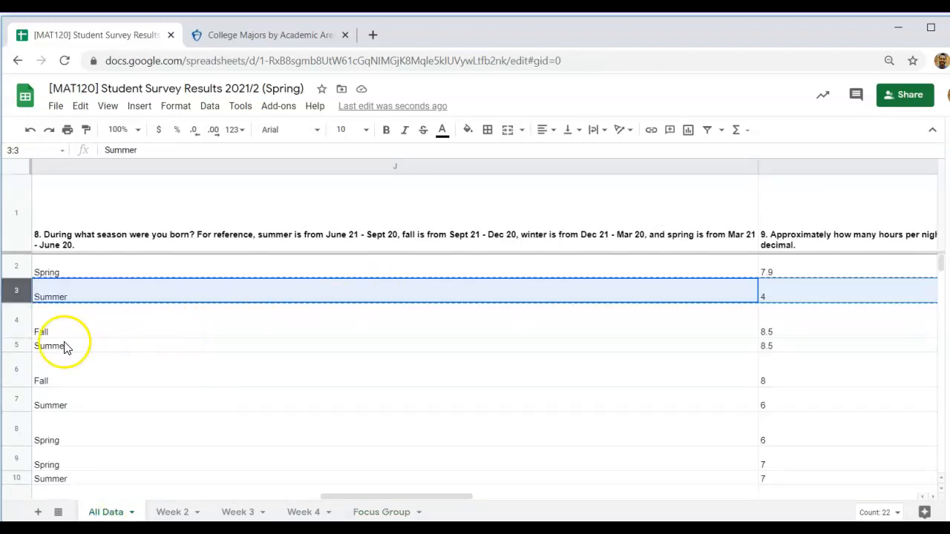
pyautogui.click(16, 348)
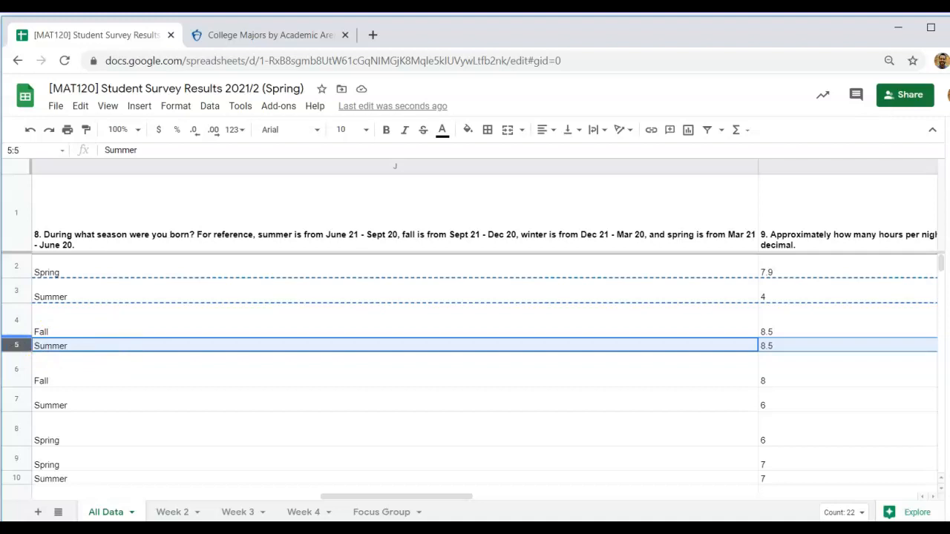
pyautogui.click(374, 507)
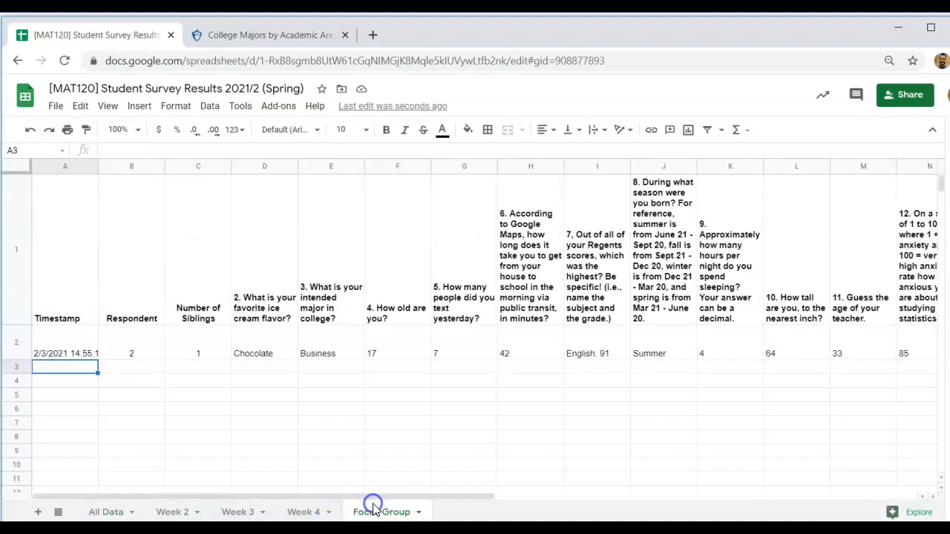
pyautogui.click(65, 368)
pyautogui.hotkey('ctrl', 'v')
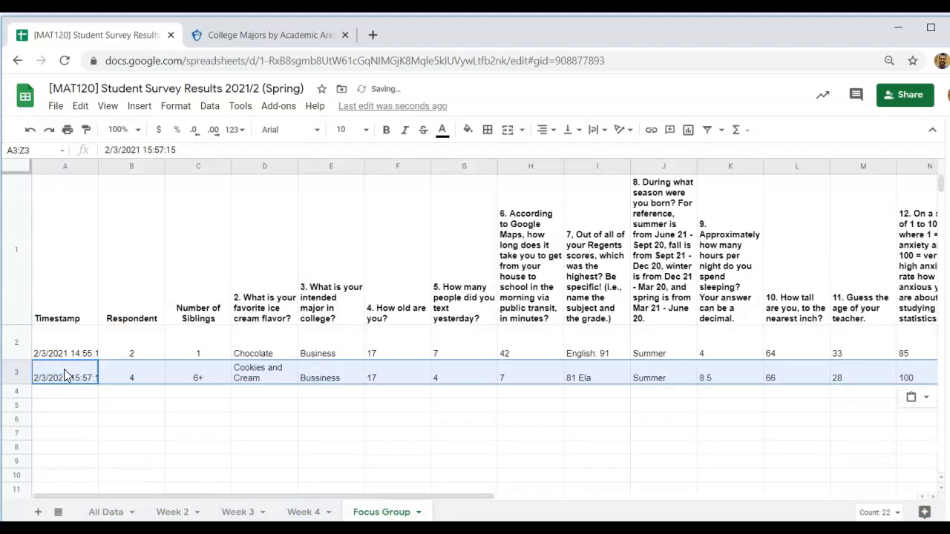
# Compare the two Focus Group respondents' answers across the columns, including ice cream flavor, number of siblings and birth season
pyautogui.click(133, 461)
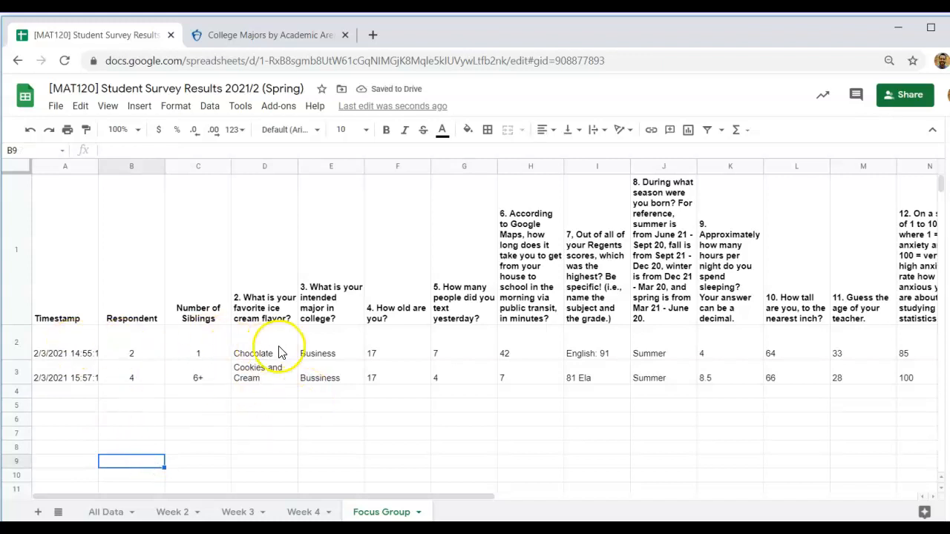
pyautogui.click(265, 354)
pyautogui.click(263, 373)
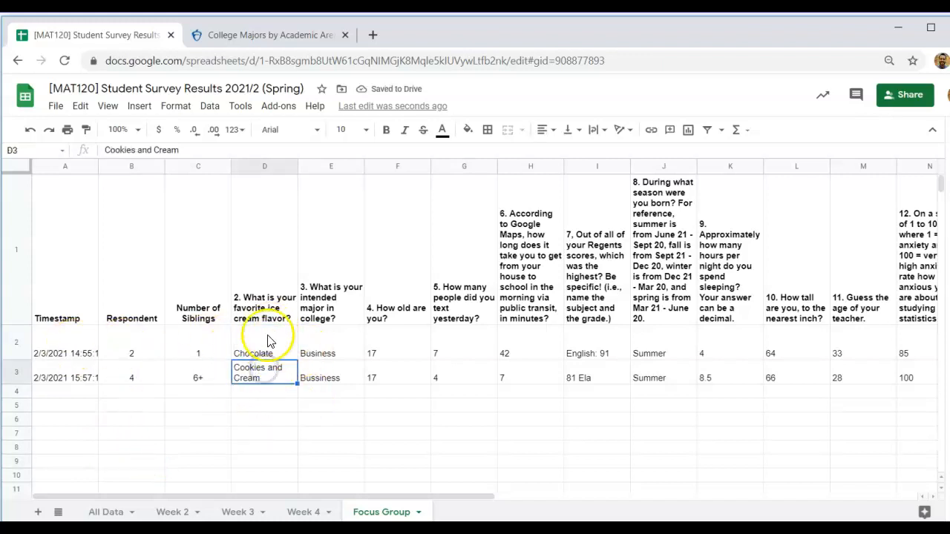
pyautogui.click(198, 345)
pyautogui.click(198, 371)
pyautogui.press('Right')
pyautogui.press('Right')
pyautogui.press('Right')
pyautogui.press('Right')
pyautogui.press('Right')
pyautogui.press('Right')
pyautogui.press('Right')
pyautogui.press('Right')
pyautogui.press('Right')
pyautogui.press('Right')
pyautogui.press('Right')
pyautogui.press('Right')
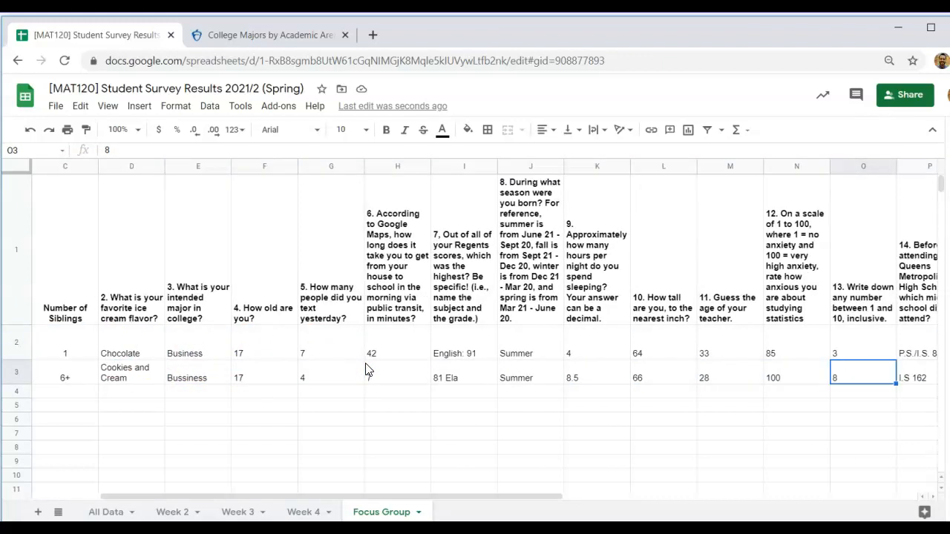
pyautogui.press('Right')
pyautogui.press('Left')
pyautogui.press('Left')
pyautogui.press('Left')
pyautogui.press('Left')
pyautogui.press('Left')
pyautogui.press('Left')
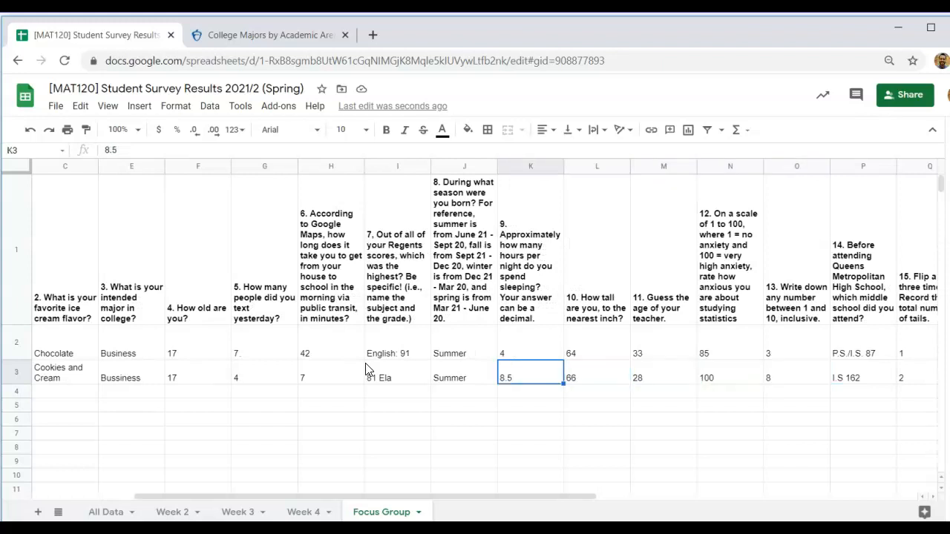
pyautogui.press('Up')
pyautogui.press('Down')
pyautogui.press('Up')
pyautogui.press('Down')
pyautogui.press('Up')
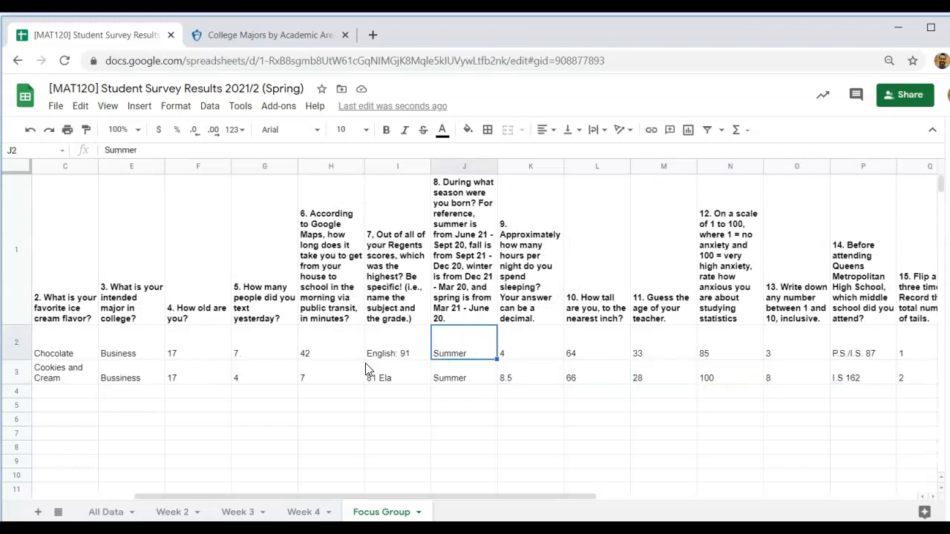
pyautogui.press('Down')
# Undo pasting the rows of respondents 2 and 4 into Focus Group, and restore both rows
pyautogui.hotkey('ctrl', 'z')
pyautogui.hotkey('ctrl', 'z')
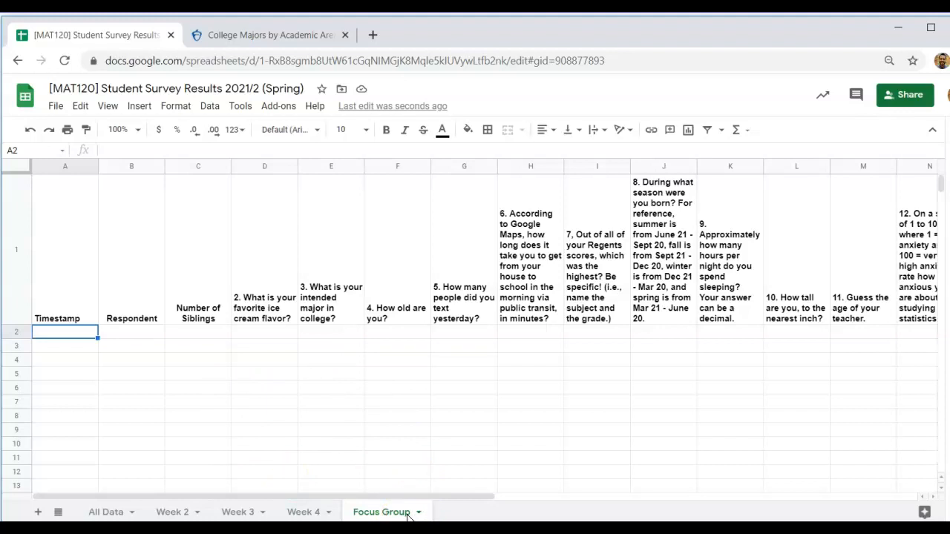
pyautogui.hotkey('ctrl', 'v')
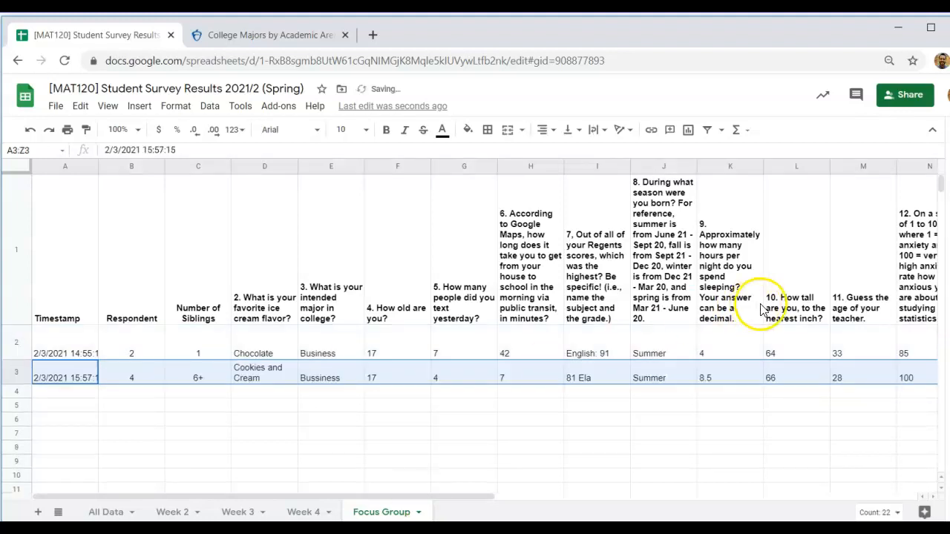
pyautogui.click(669, 395)
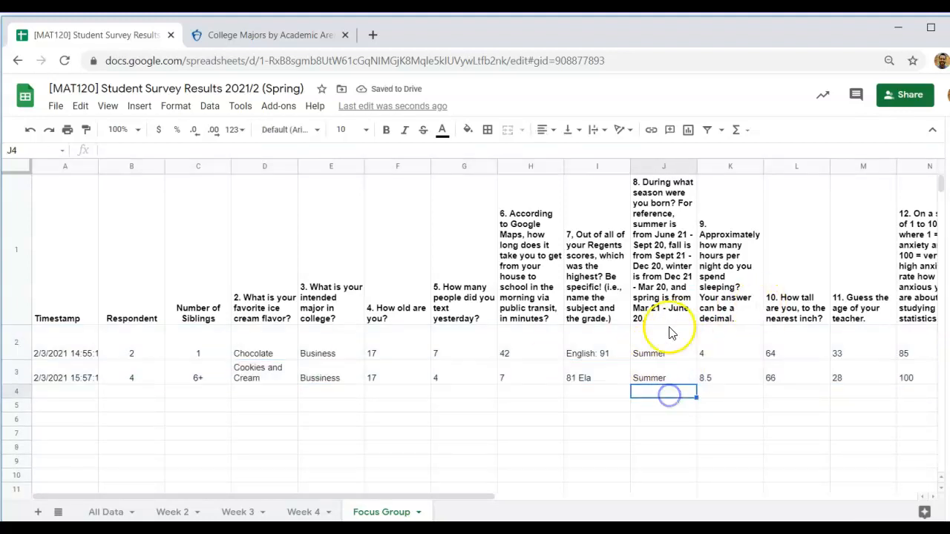
# Rename the Focus Group sheet as Focus Group (Siblings)
pyautogui.doubleClick(405, 512)
pyautogui.click(411, 512)
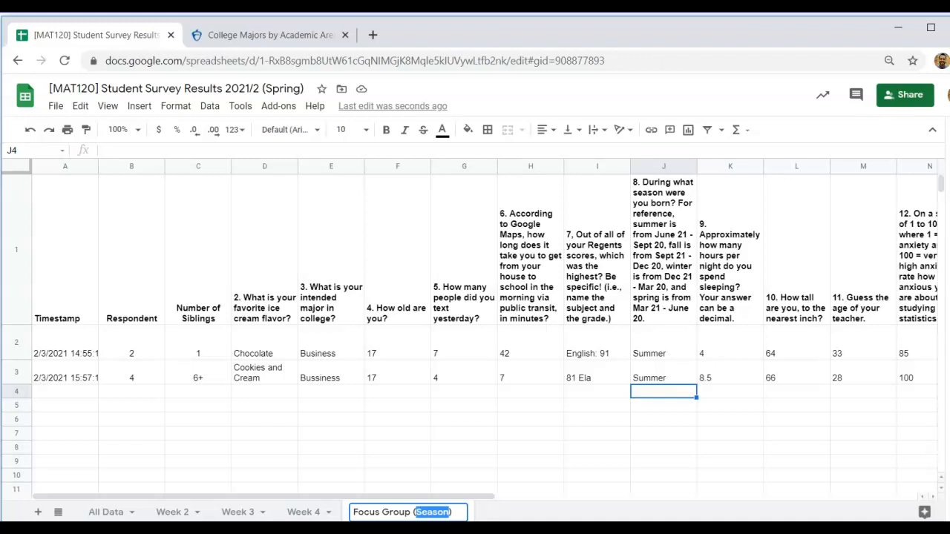
pyautogui.write('F')
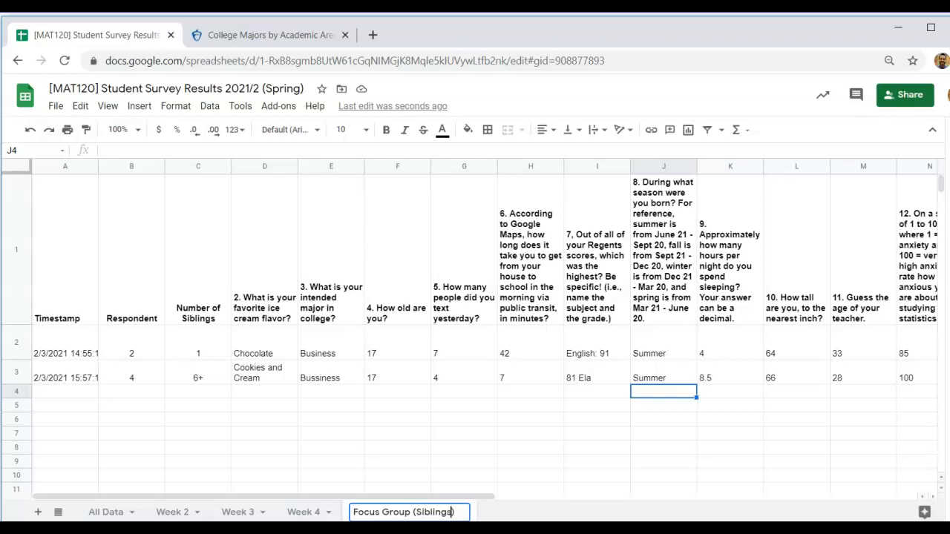
pyautogui.press('Return')
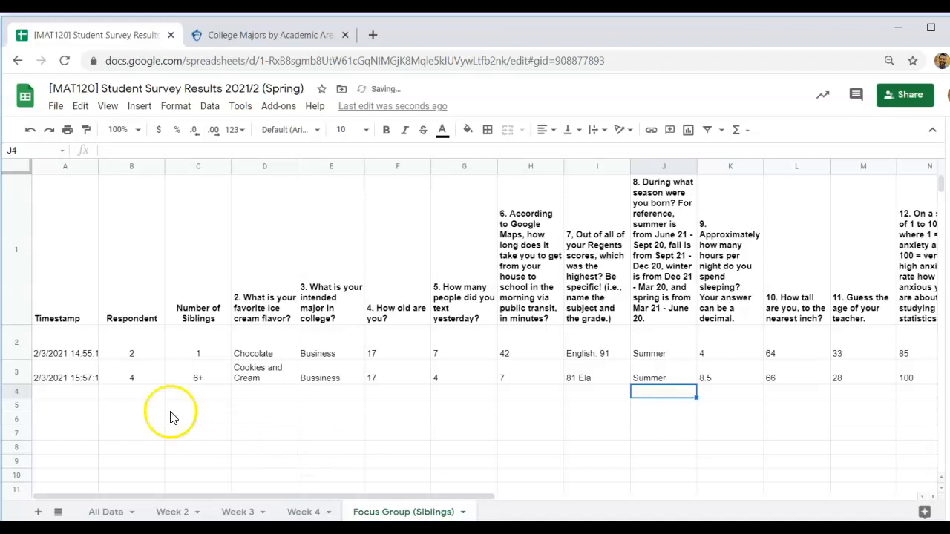
# Clear the data of respondents 2 and 4 from rows 2 and 3 of the Focus Group (Siblings) sheet
pyautogui.moveTo(20, 354); pyautogui.dragTo(19, 371)
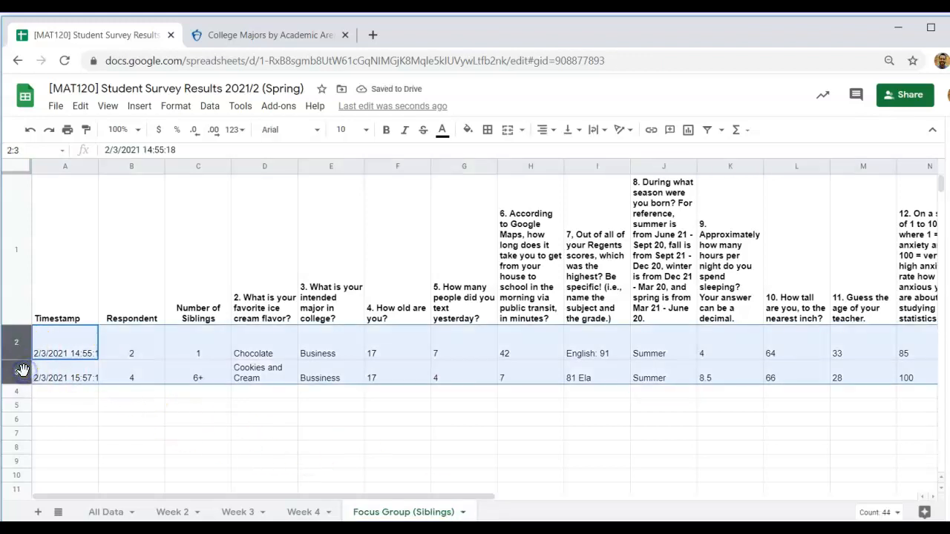
pyautogui.press('Delete')
pyautogui.click(192, 417)
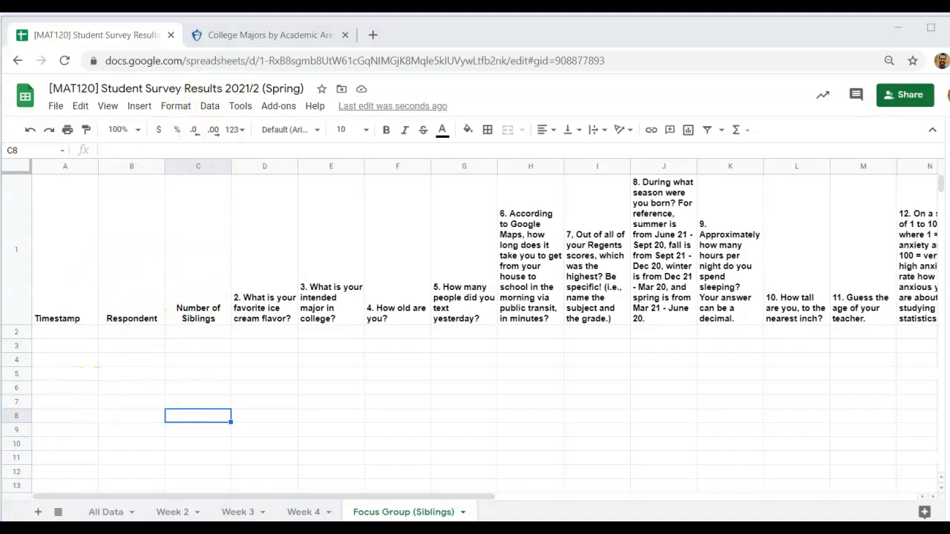
# Show the All Data sheet and rename the spreadsheet file as [MAT120] Student Survey Results followed by the person's surname in parentheses
pyautogui.click(105, 512)
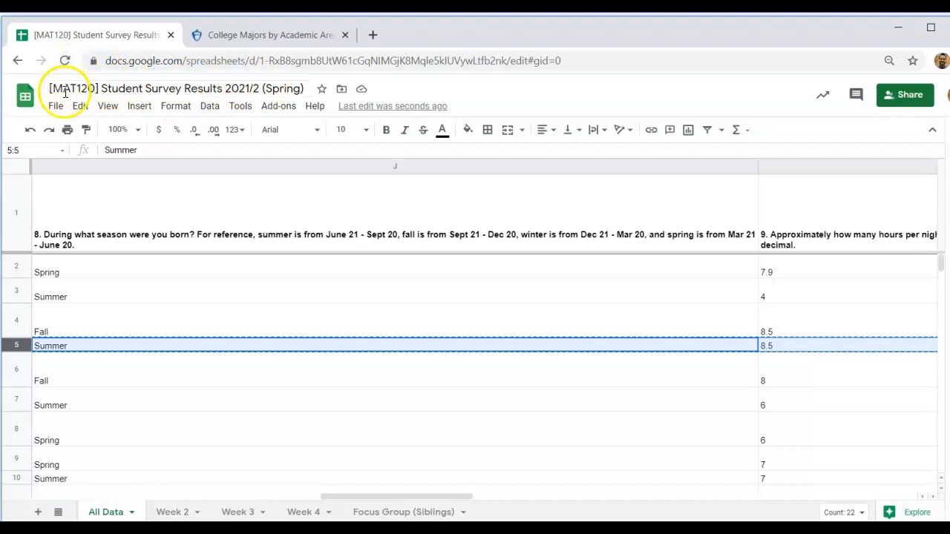
pyautogui.click(92, 90)
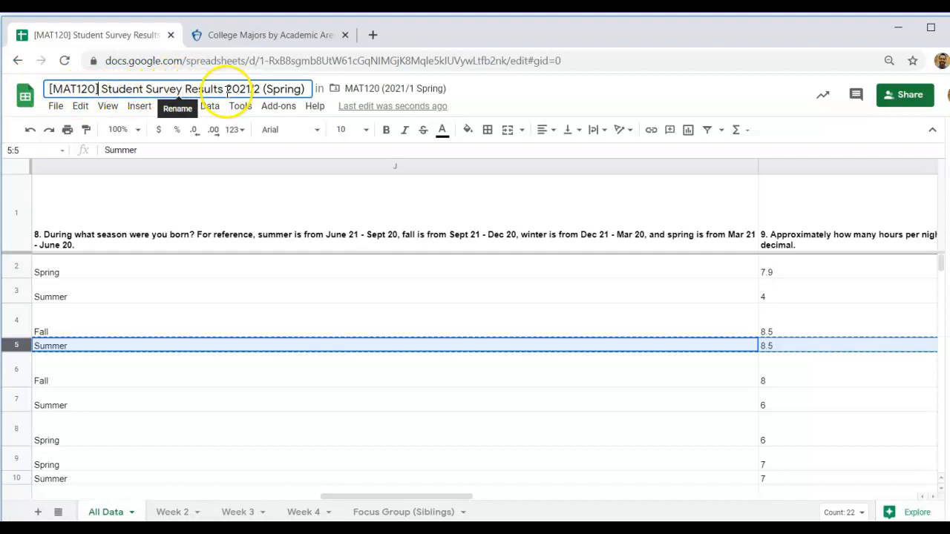
pyautogui.moveTo(227, 89); pyautogui.dragTo(292, 89)
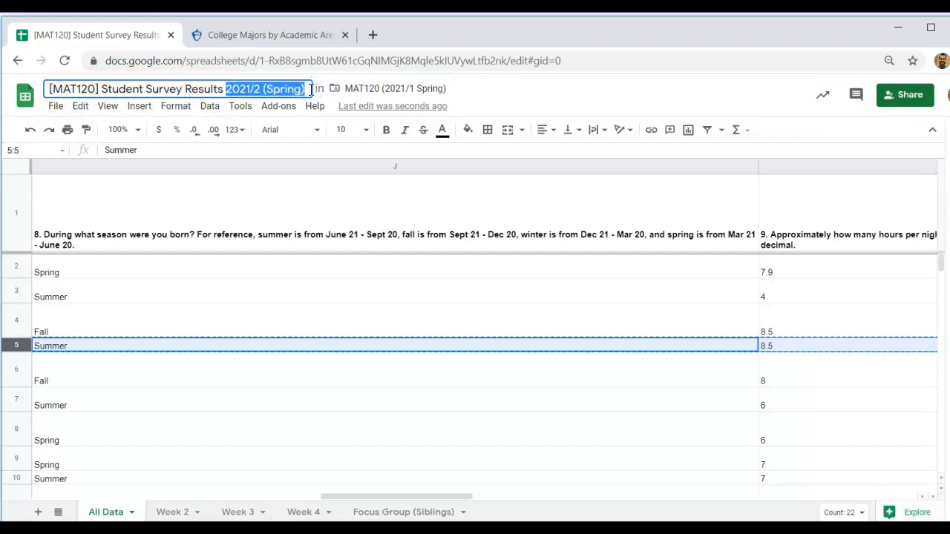
pyautogui.press('BackSpace')
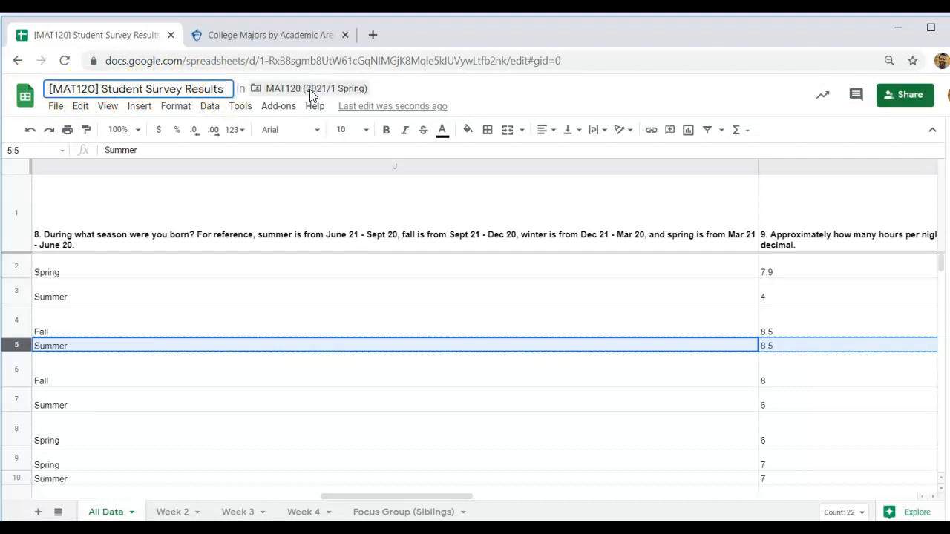
pyautogui.write('(Schordine)')
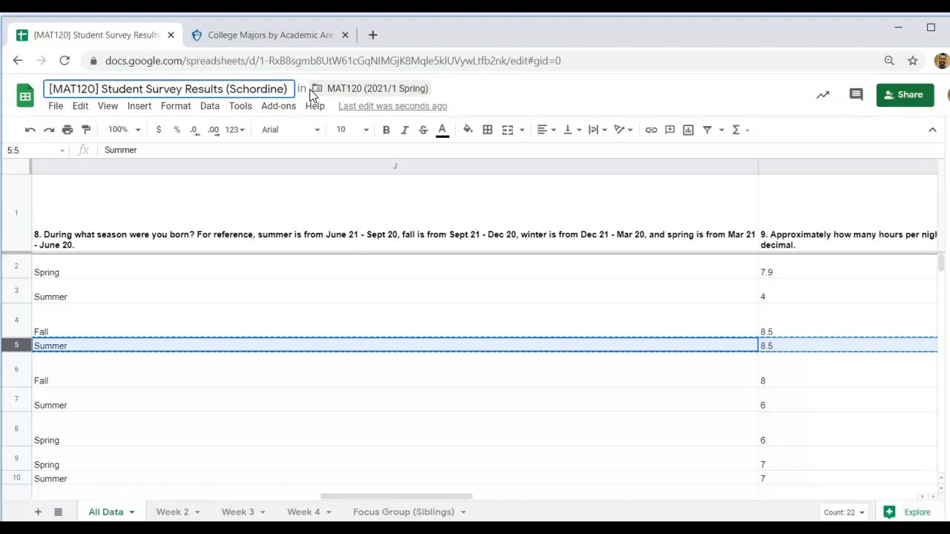
pyautogui.click(226, 100)
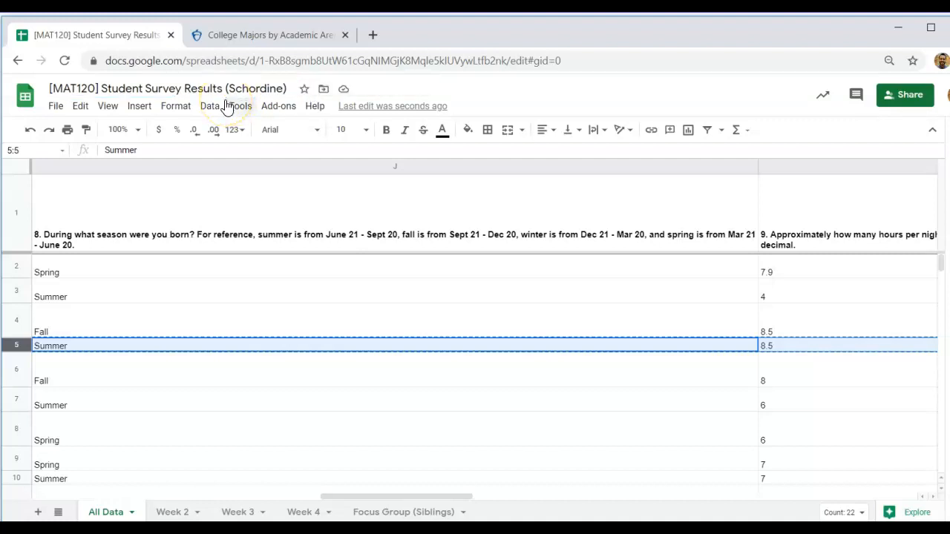